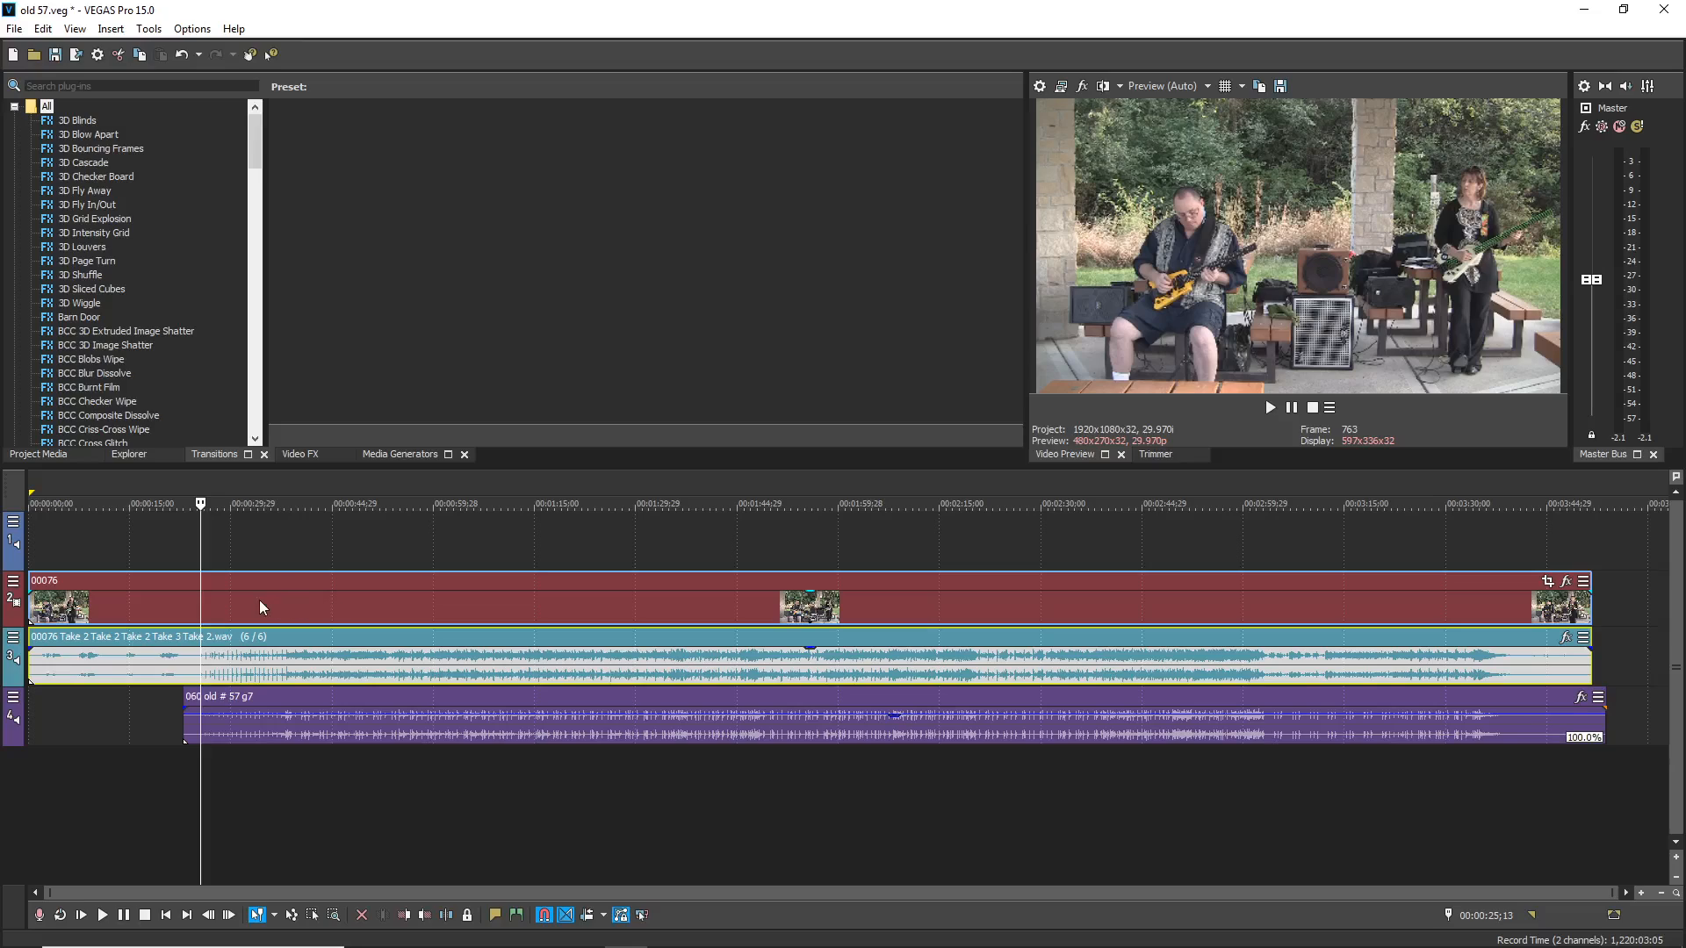
# Step: Preview the project from about 00:00:24;25 and inspect the intro on the 00076 audio event's waveform
pyautogui.click(316, 604)
pyautogui.click(766, 601)
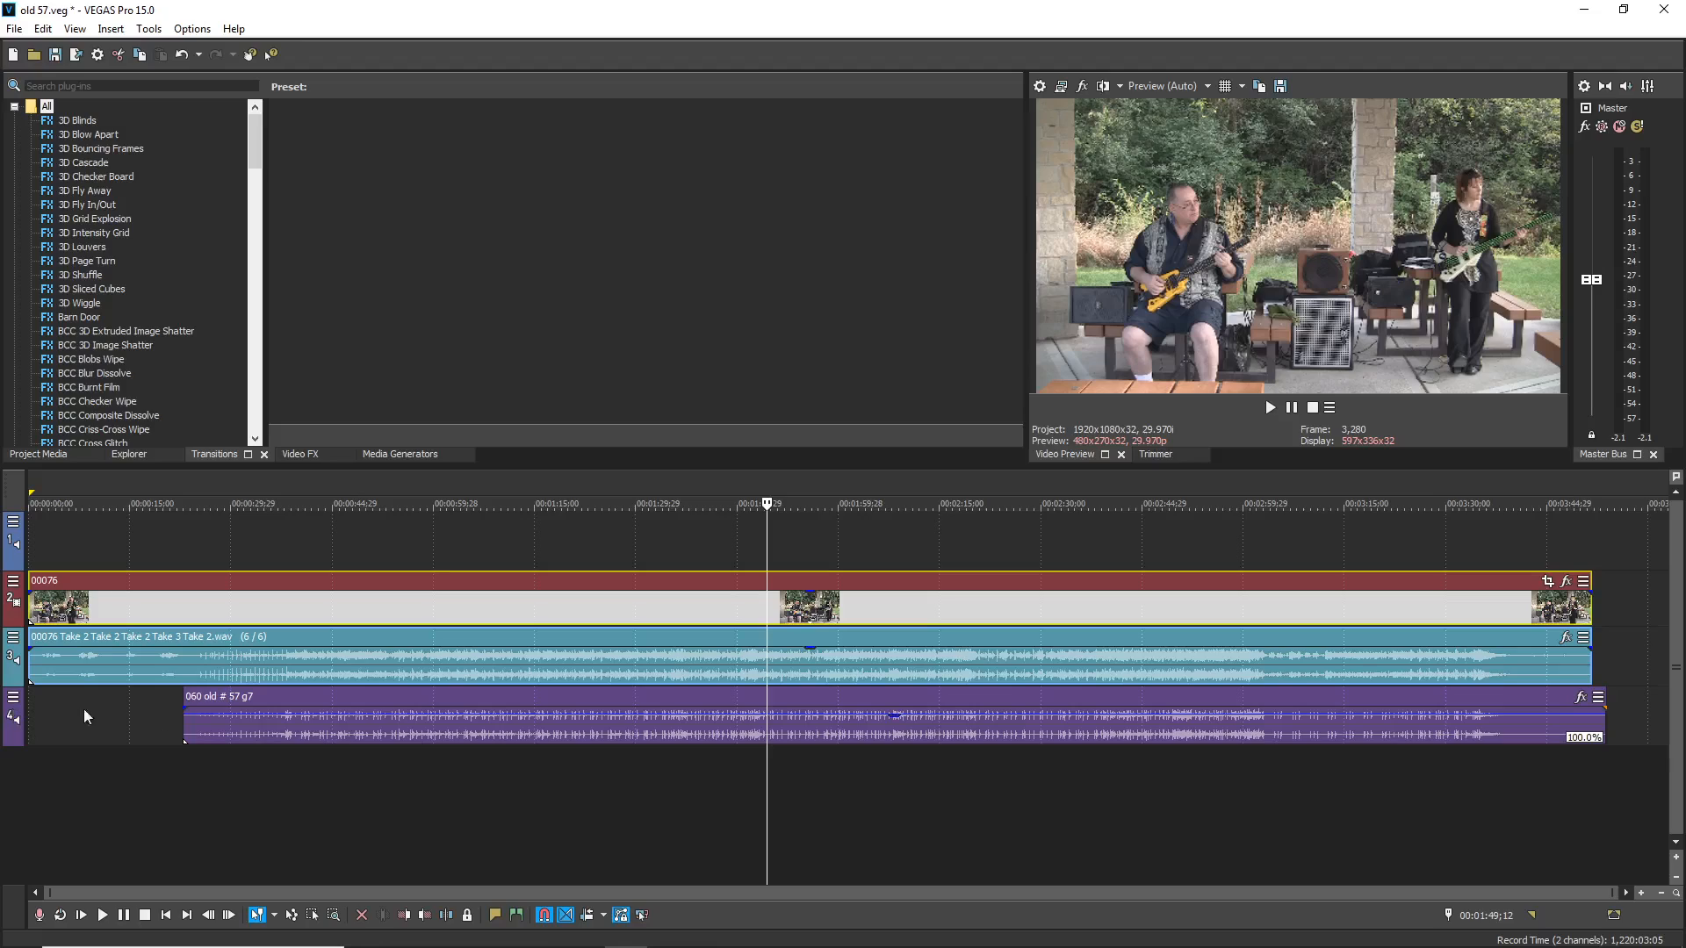
pyautogui.click(196, 672)
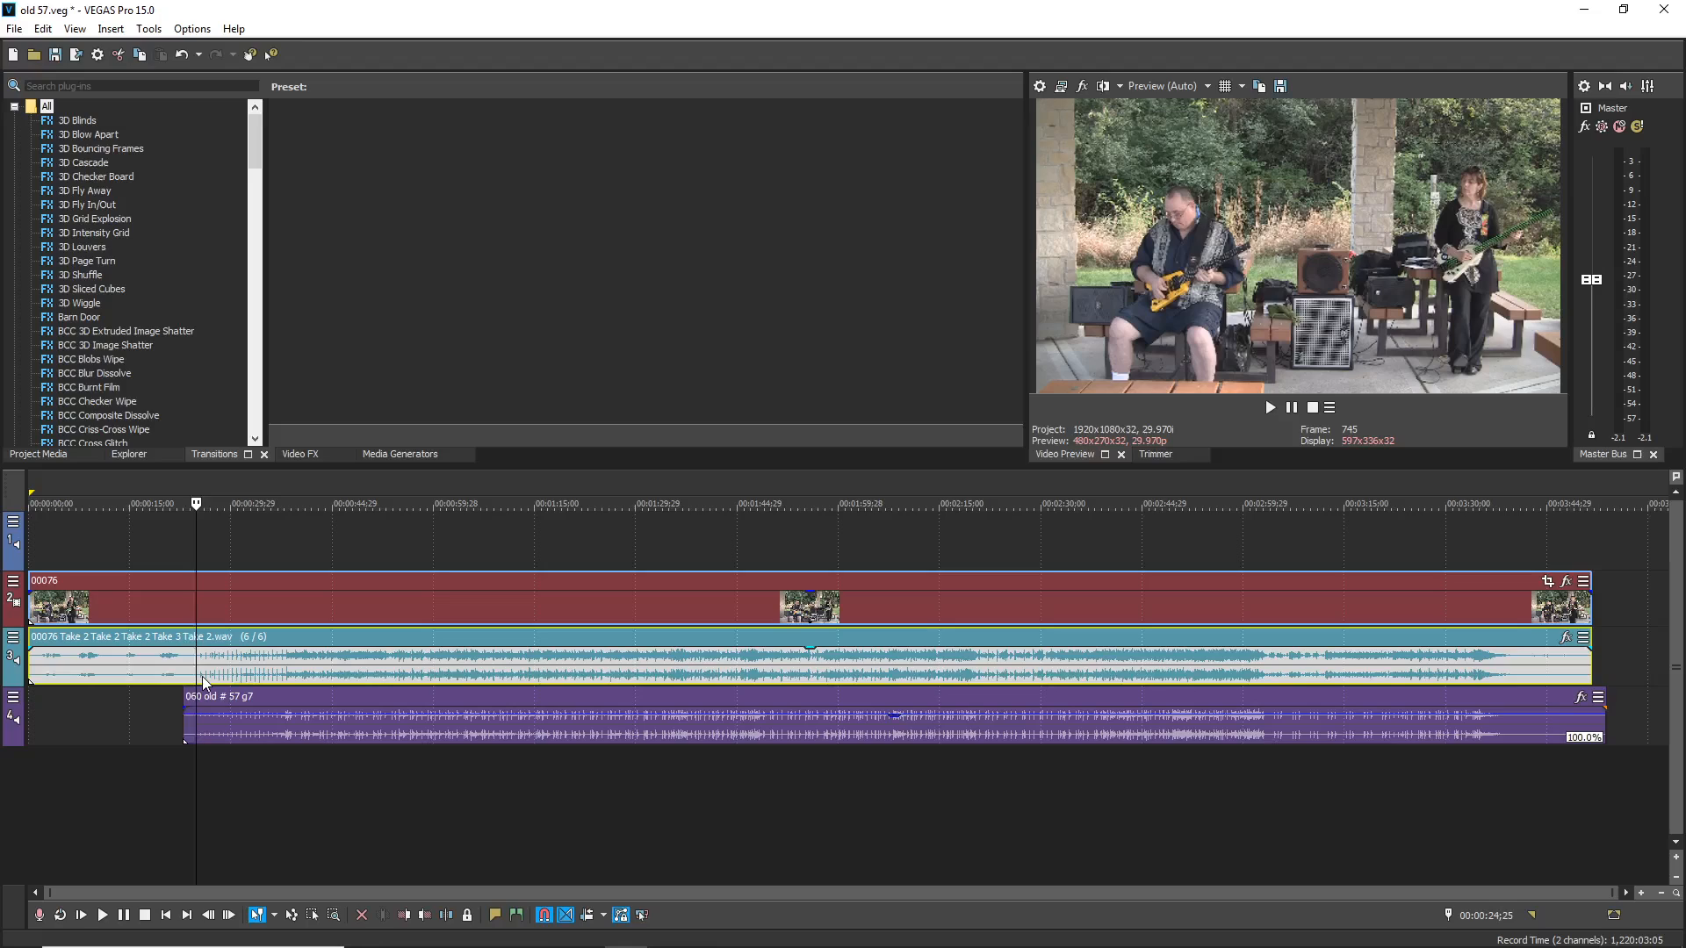
pyautogui.press('space')
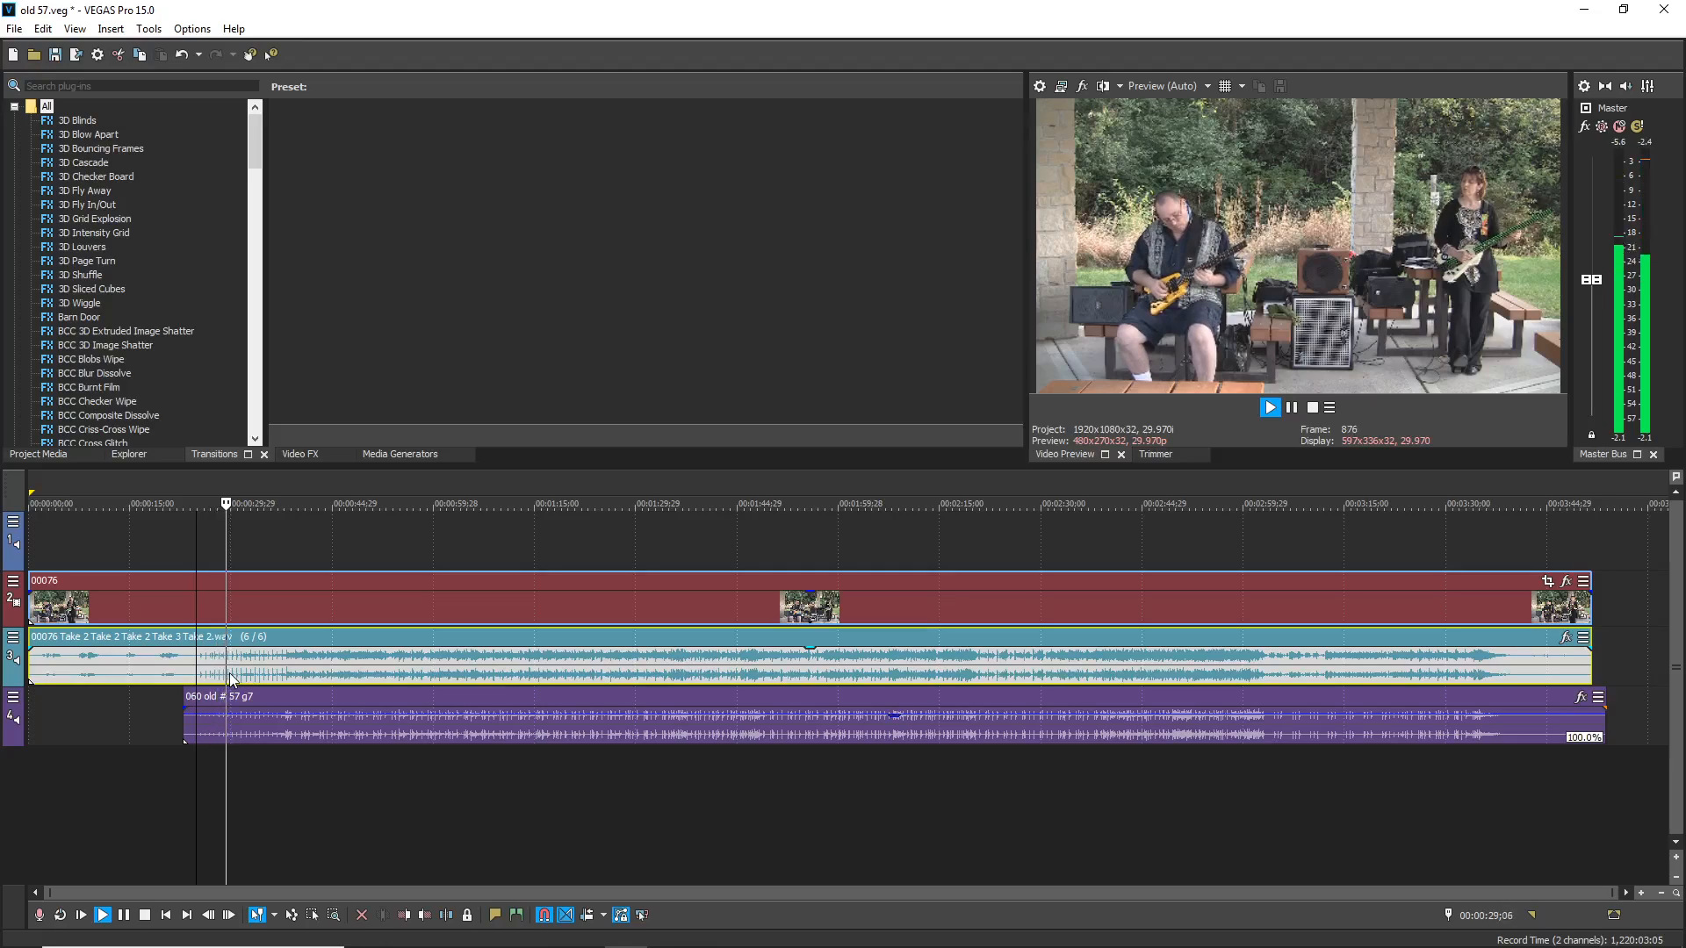
pyautogui.press('space')
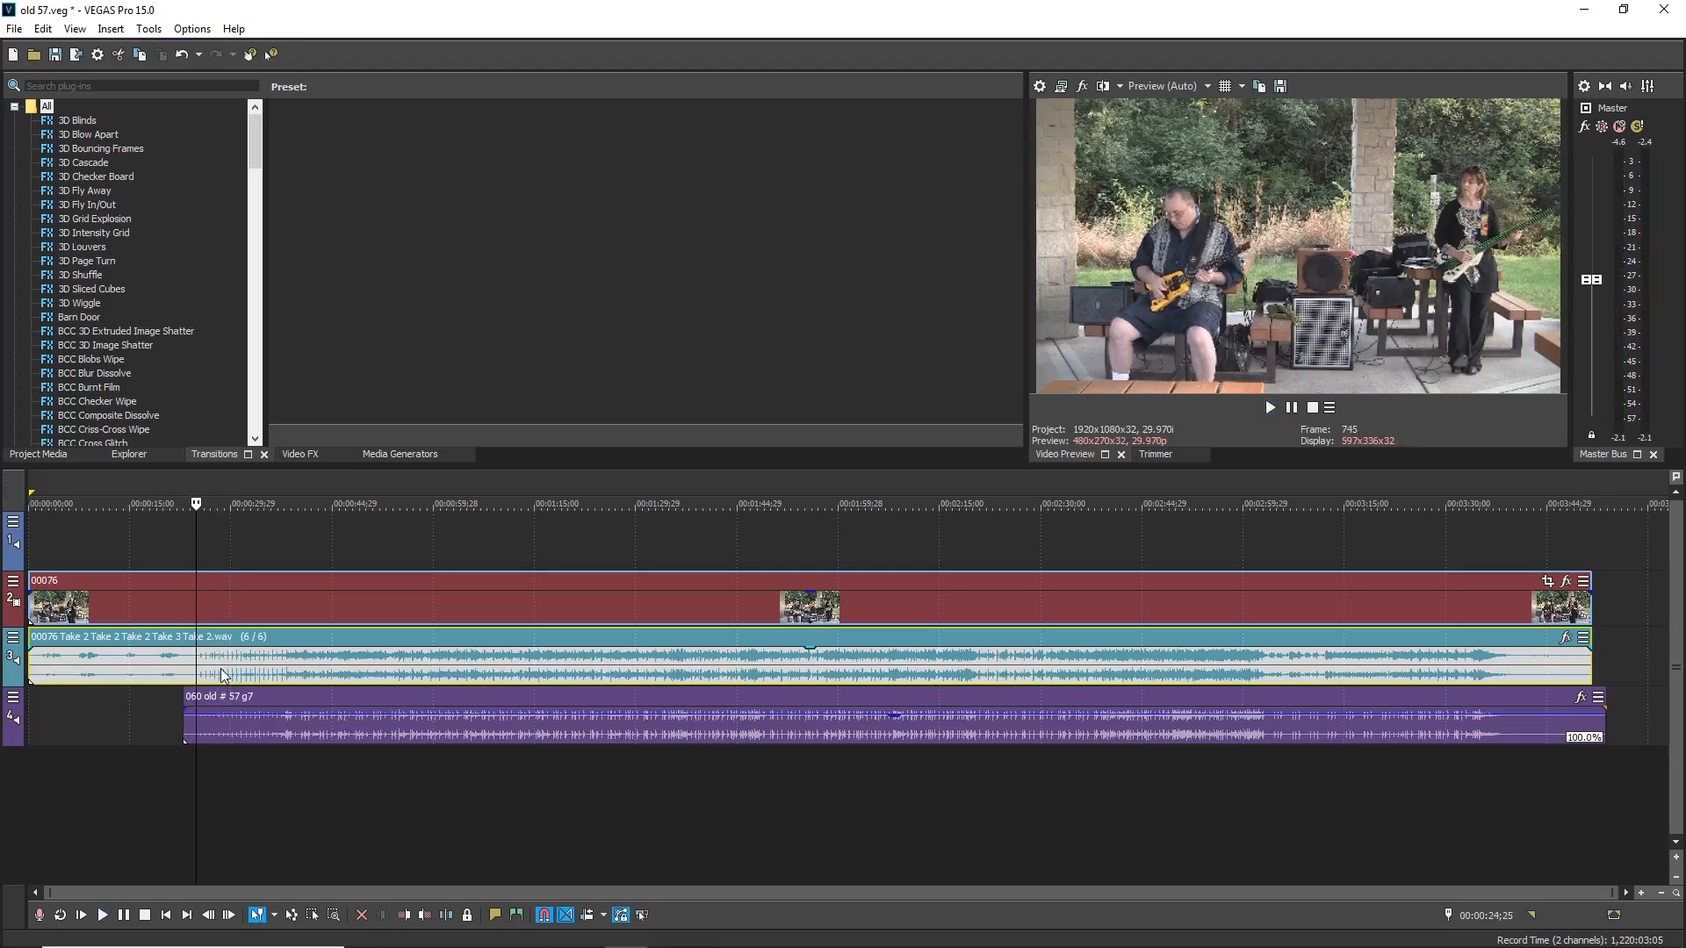
pyautogui.click(286, 670)
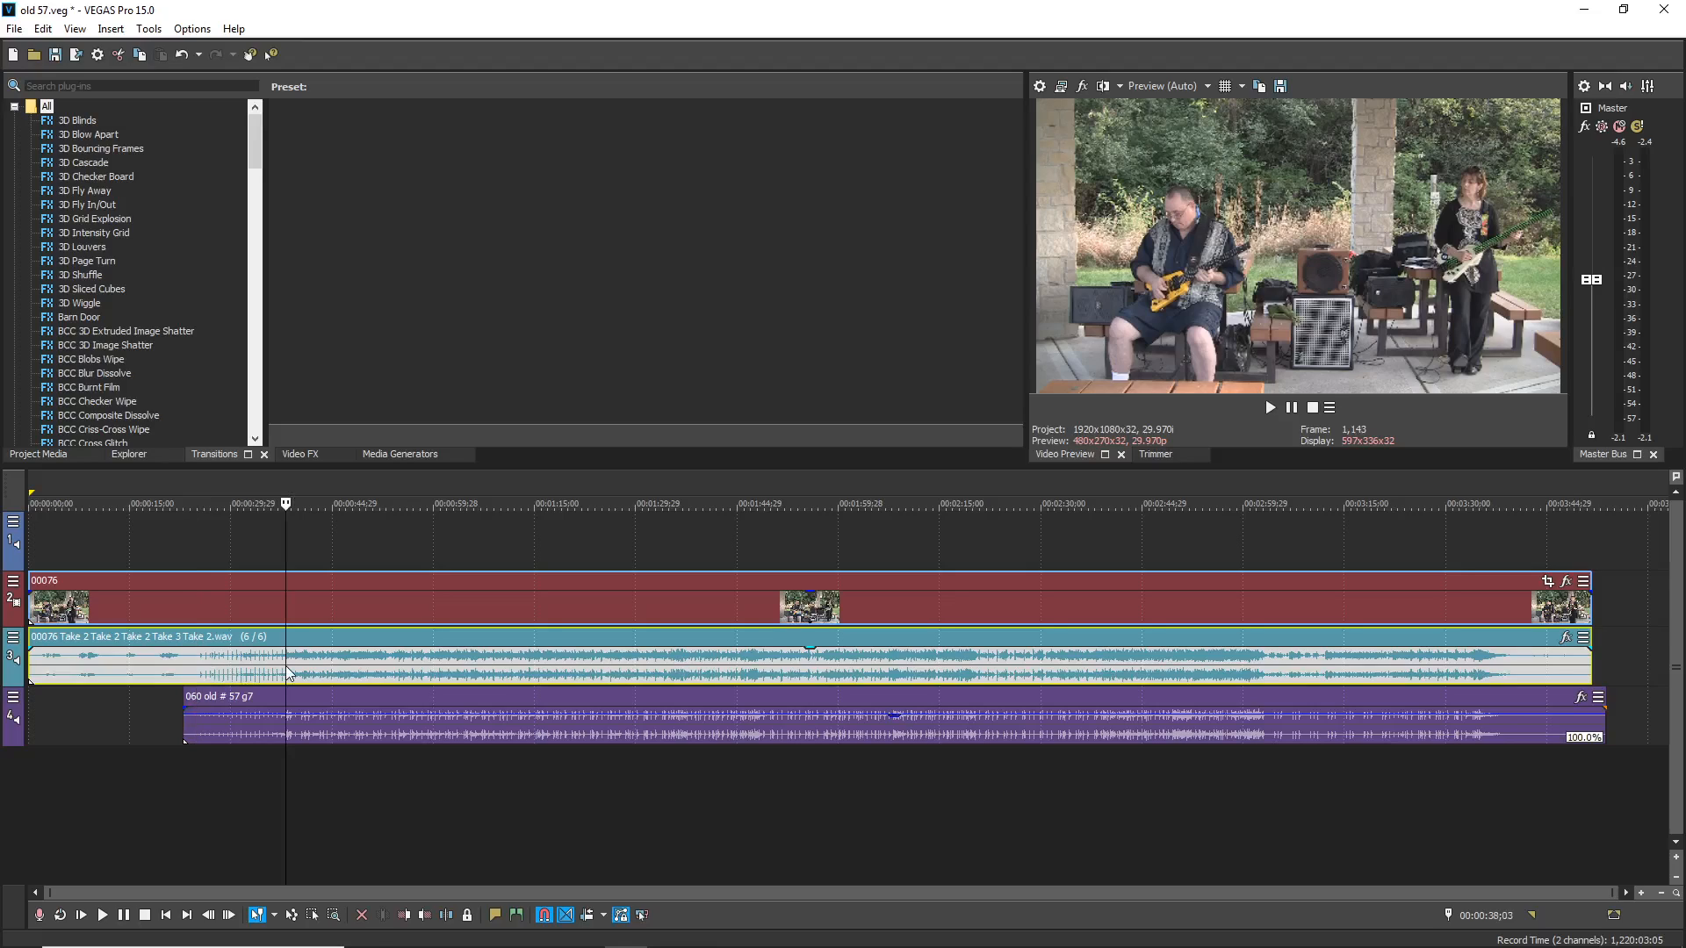
pyautogui.click(190, 673)
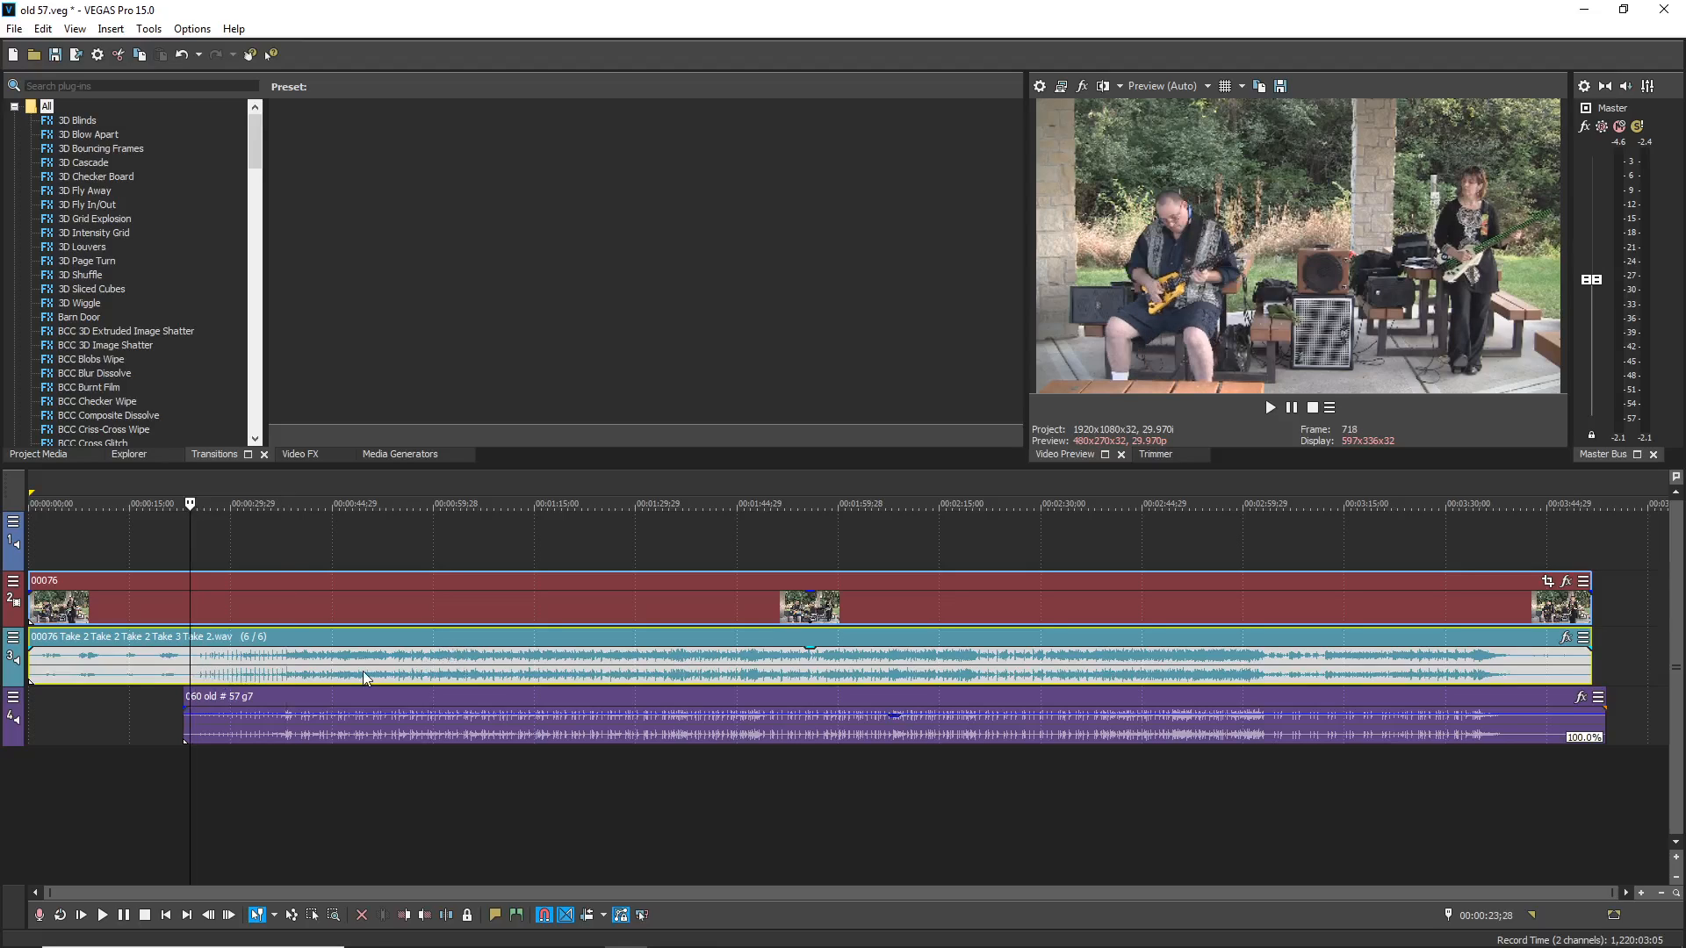
# Step: Check the preferred audio editor in the audio preferences and close them without changing anything
pyautogui.click(191, 29)
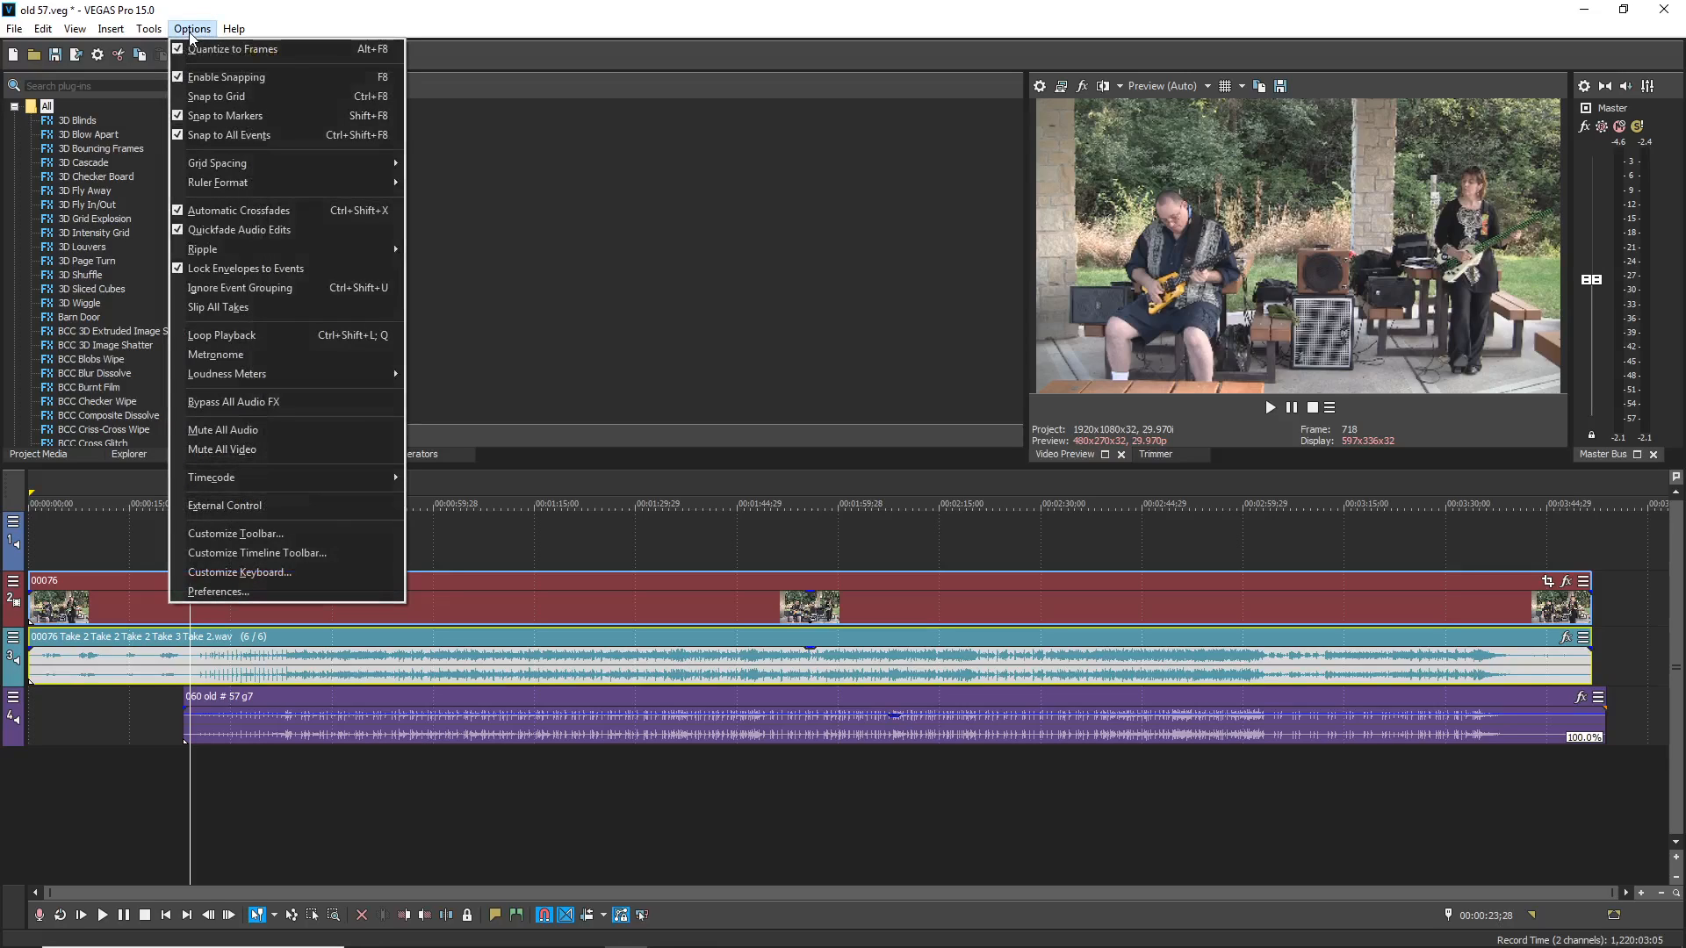
pyautogui.click(220, 592)
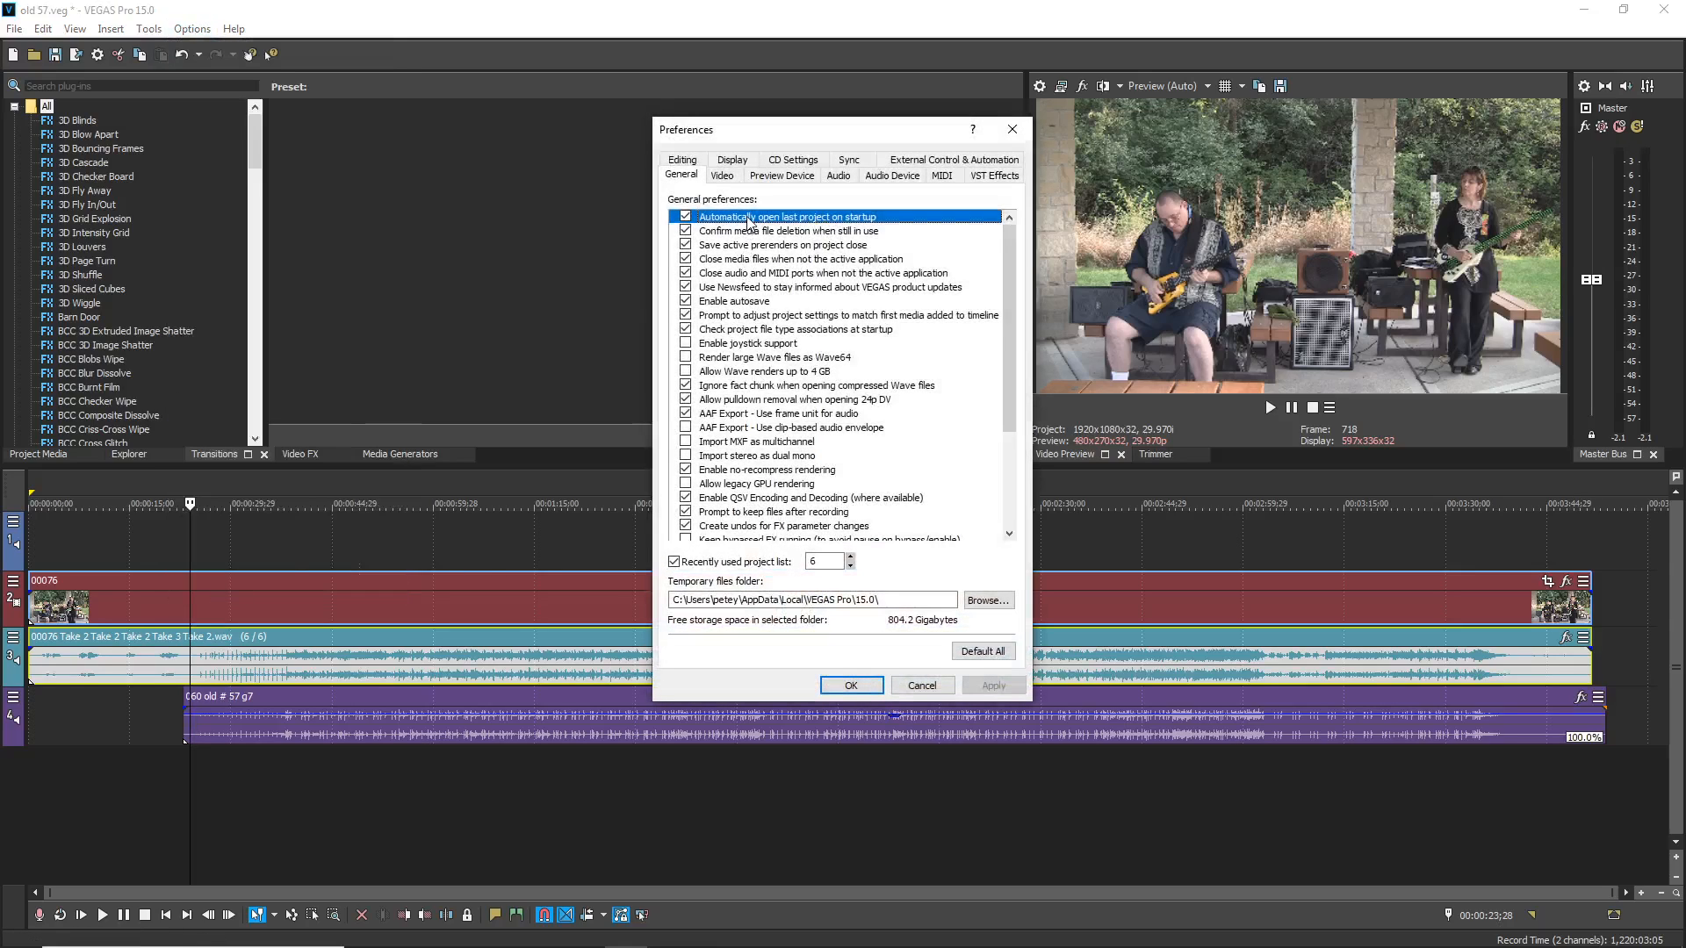
pyautogui.click(838, 178)
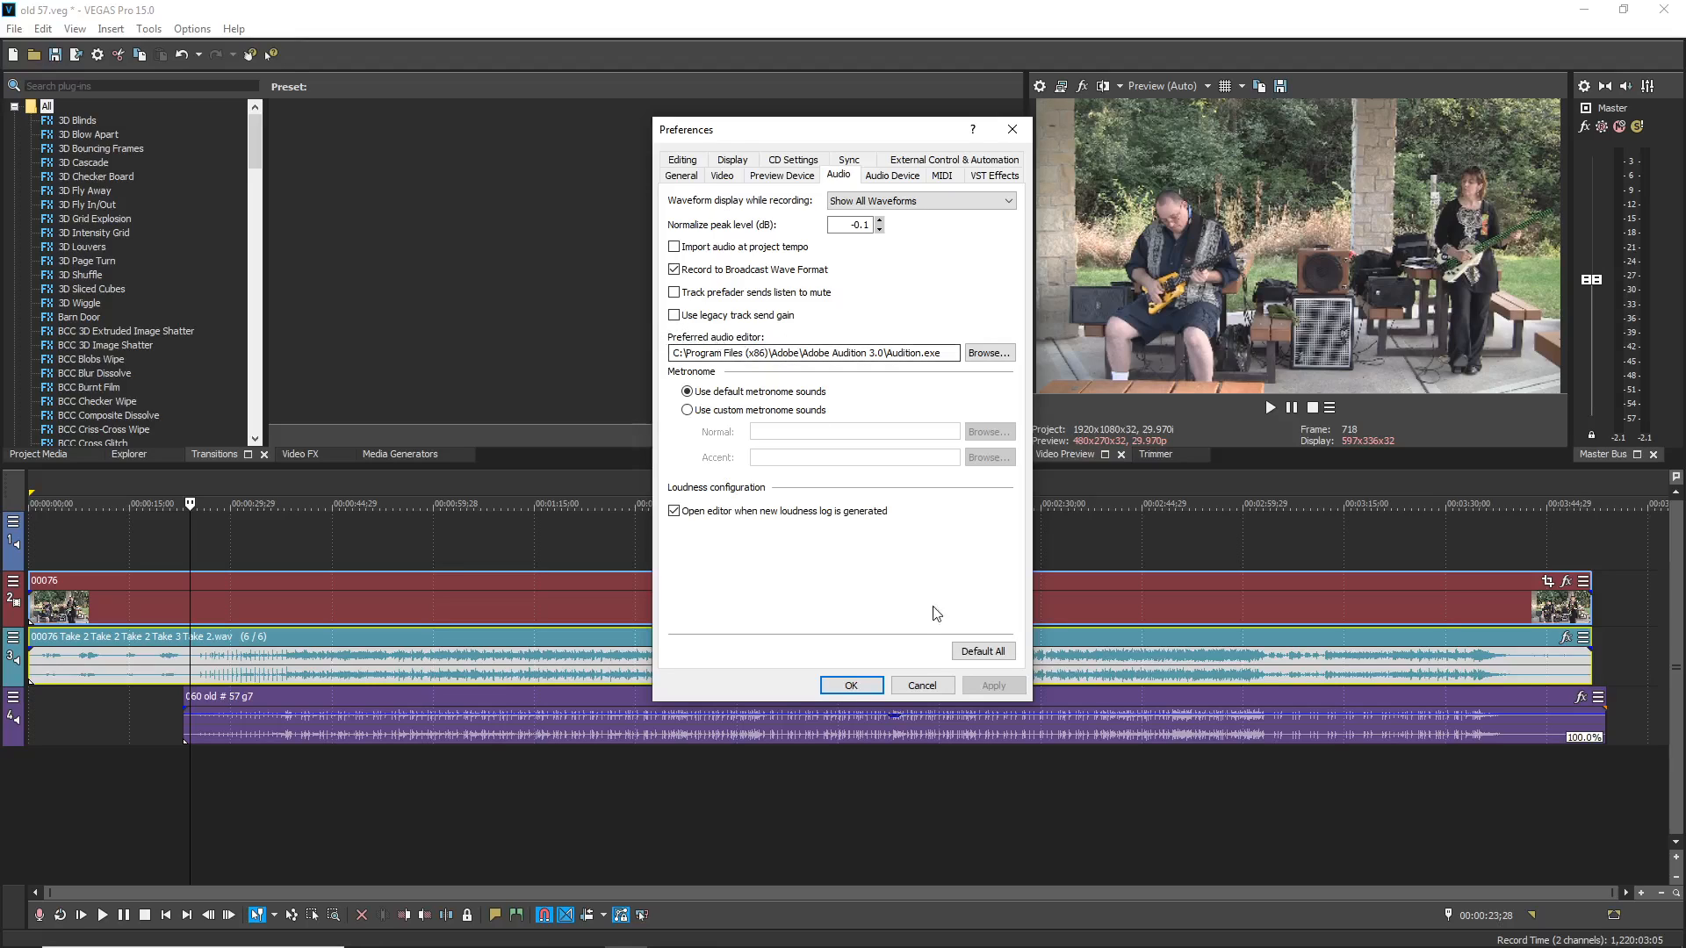
pyautogui.click(922, 686)
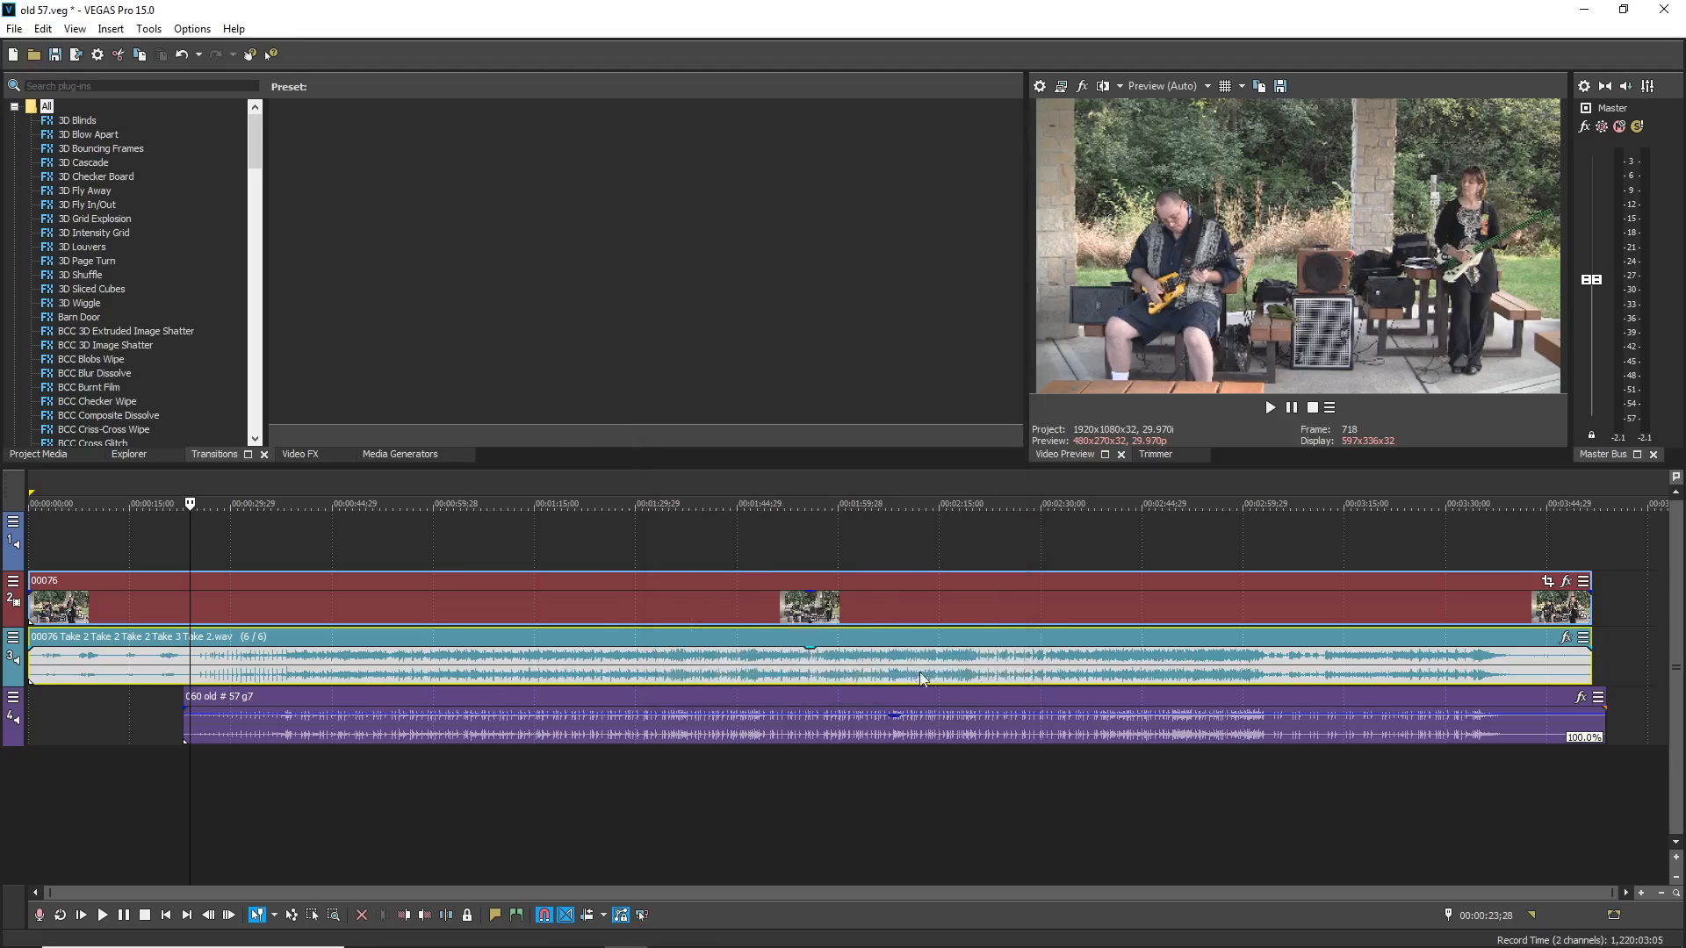
# Step: Open a copy of the 00076 audio event in the external audio editor and switch to Adobe Audition
pyautogui.rightClick(221, 655)
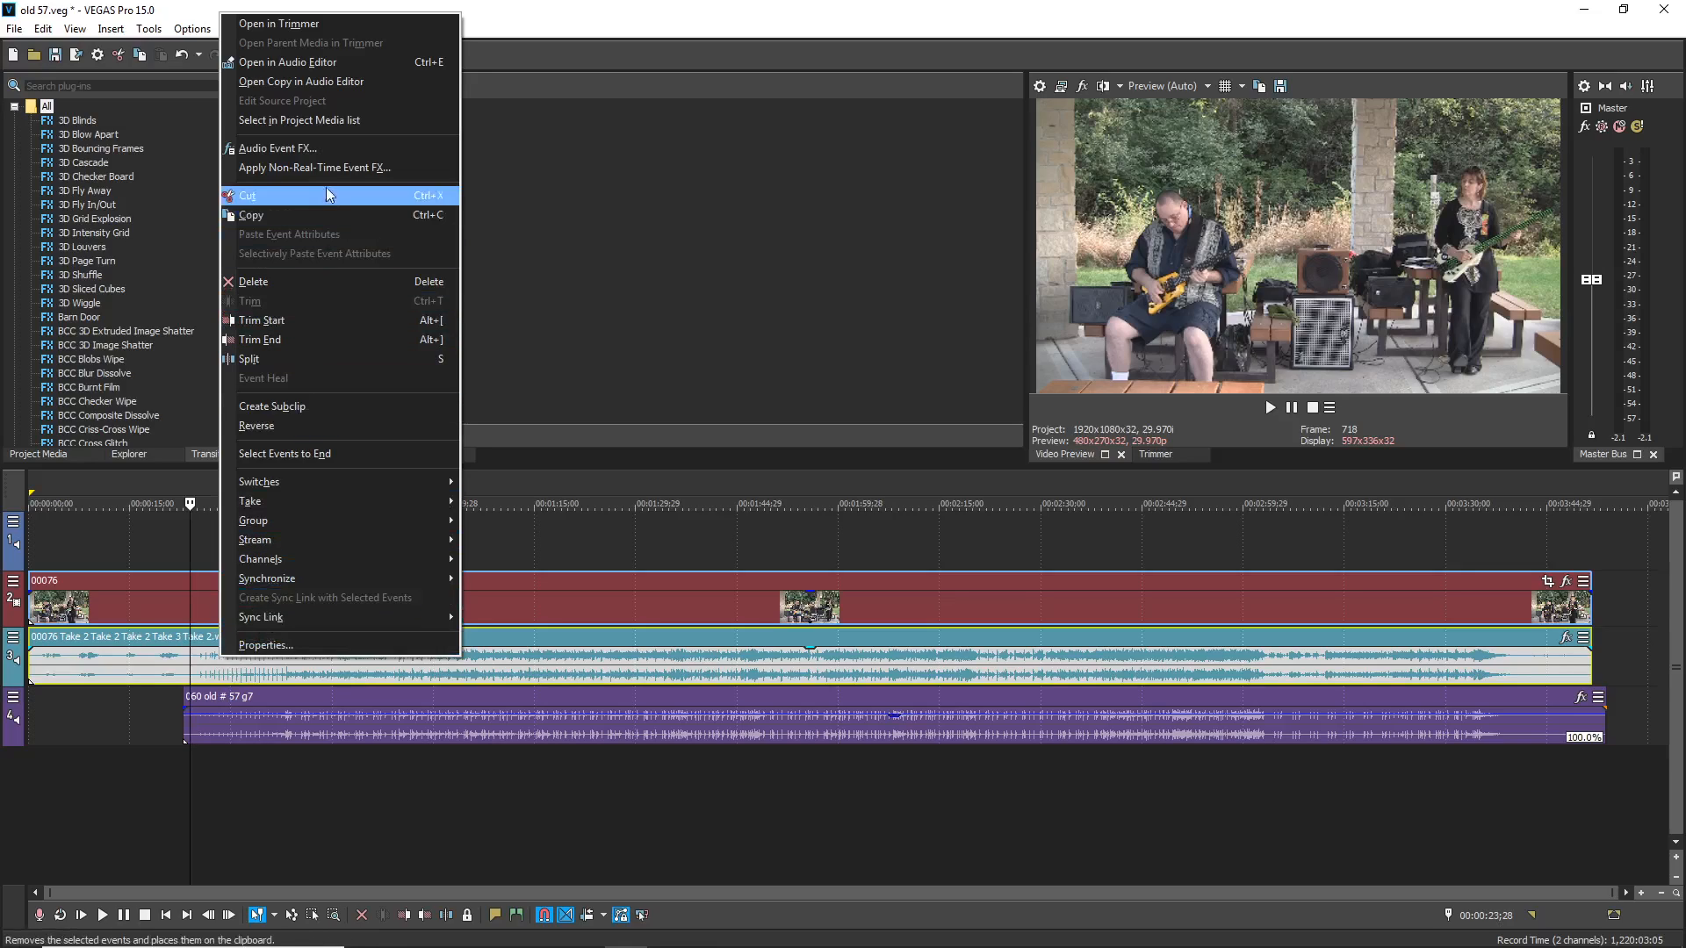
pyautogui.click(351, 81)
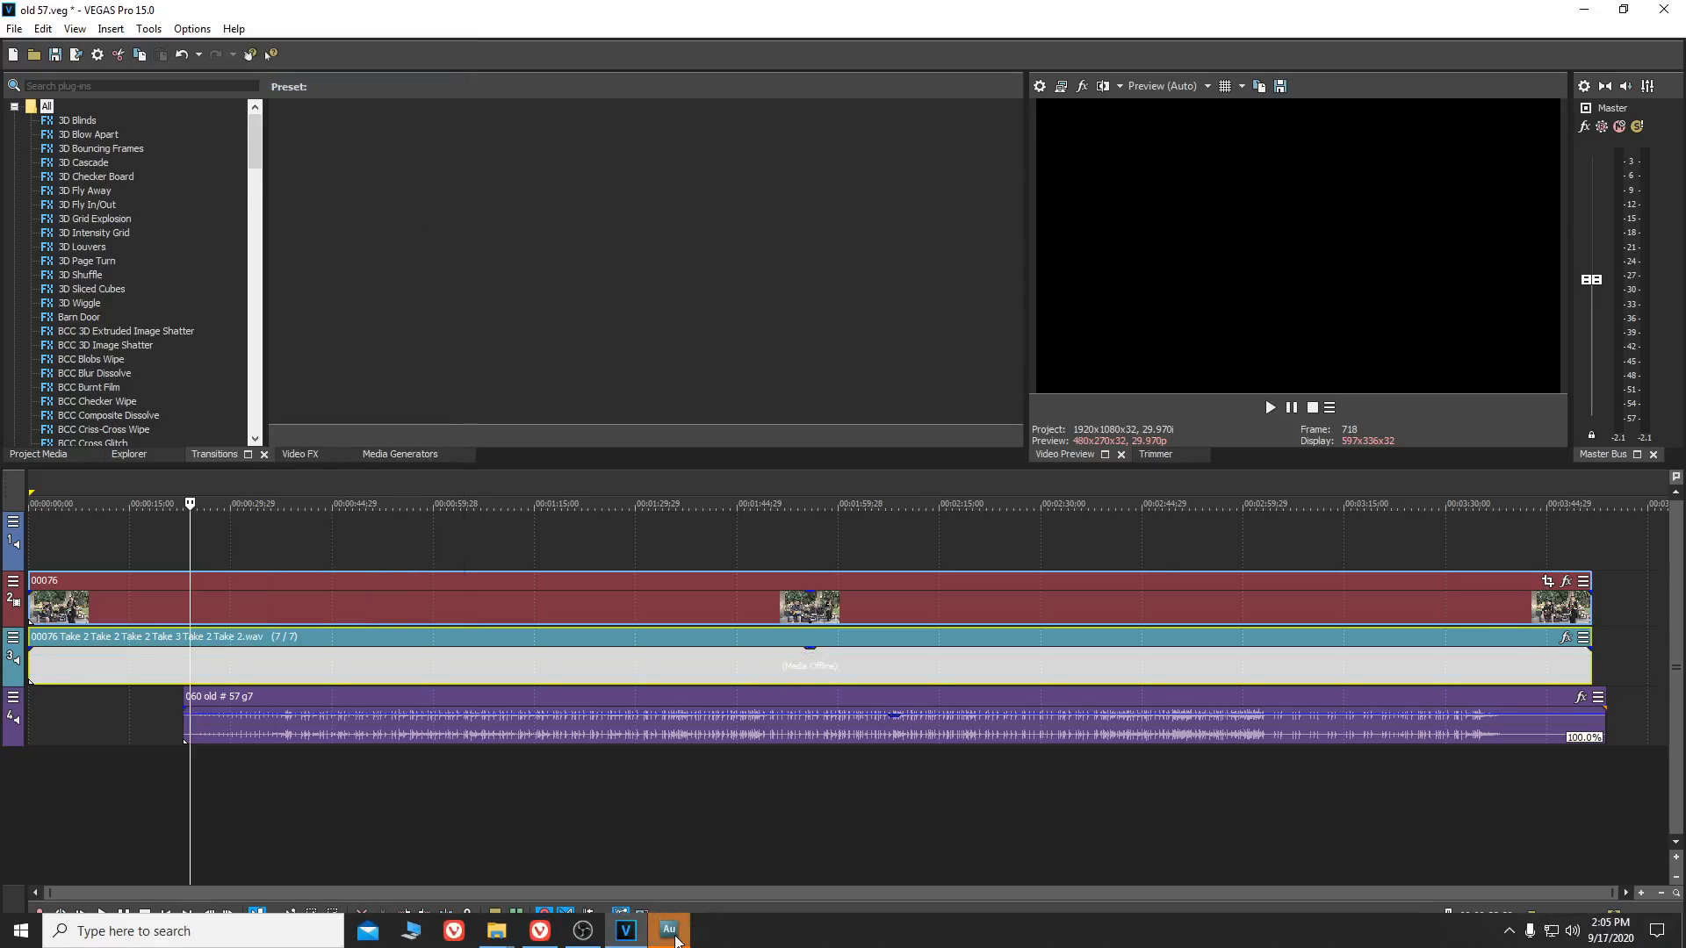
pyautogui.click(670, 933)
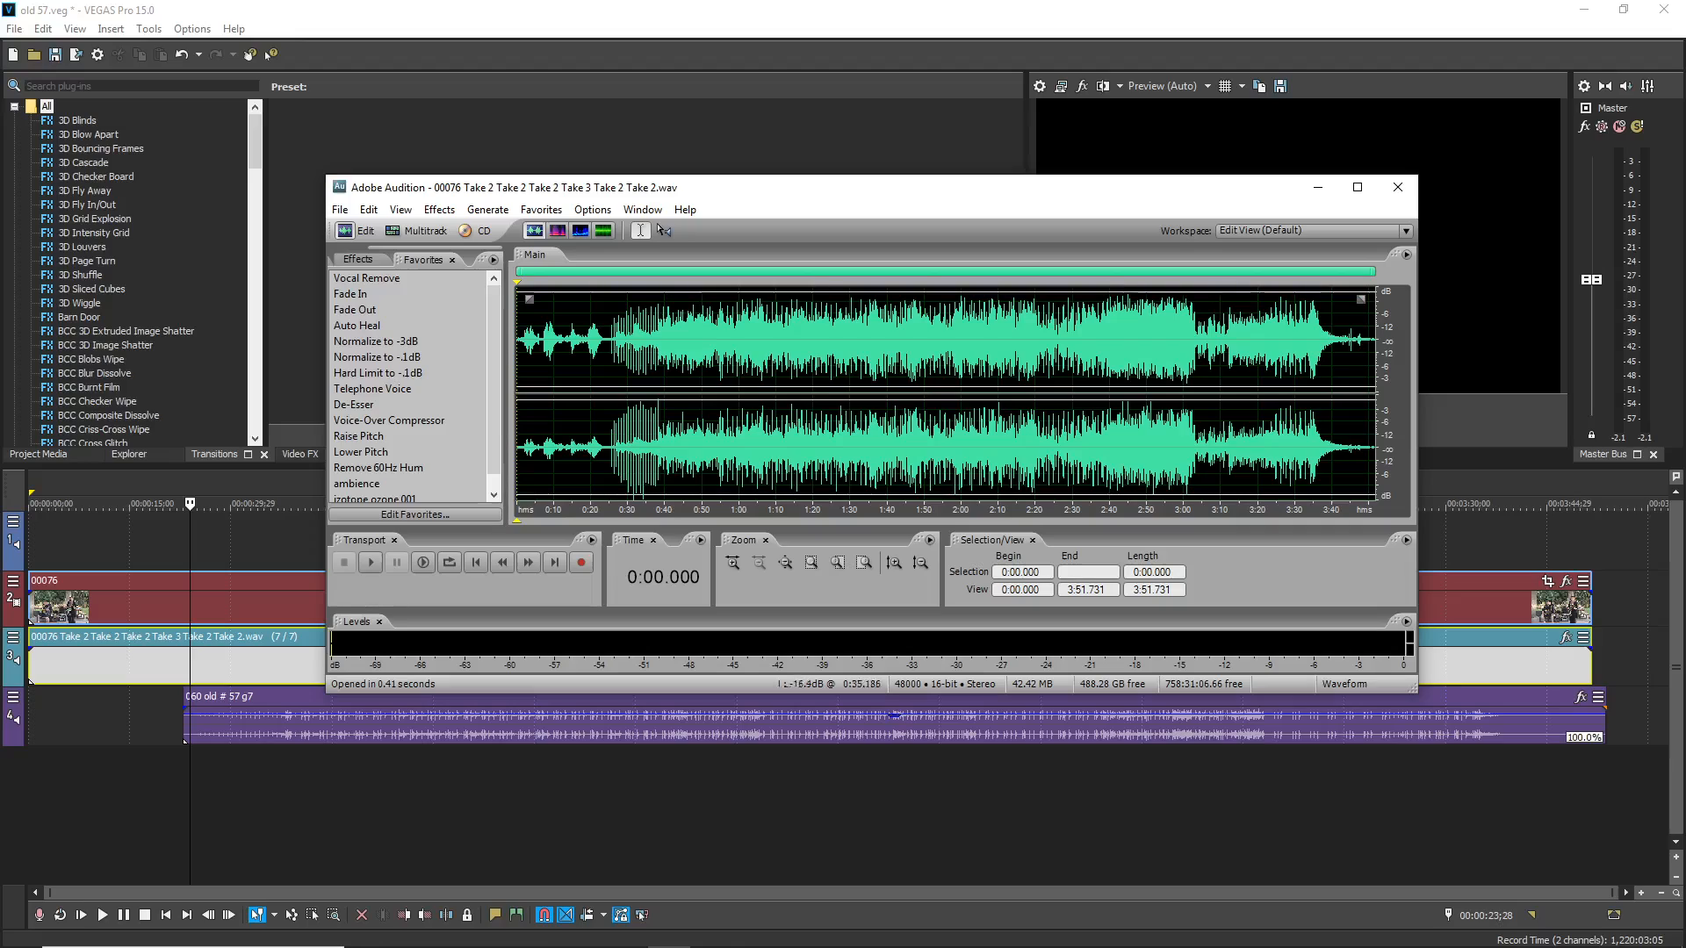
# Step: Minimise VEGAS Pro and reposition the Adobe Audition window in the upper middle of the desktop
pyautogui.click(1593, 9)
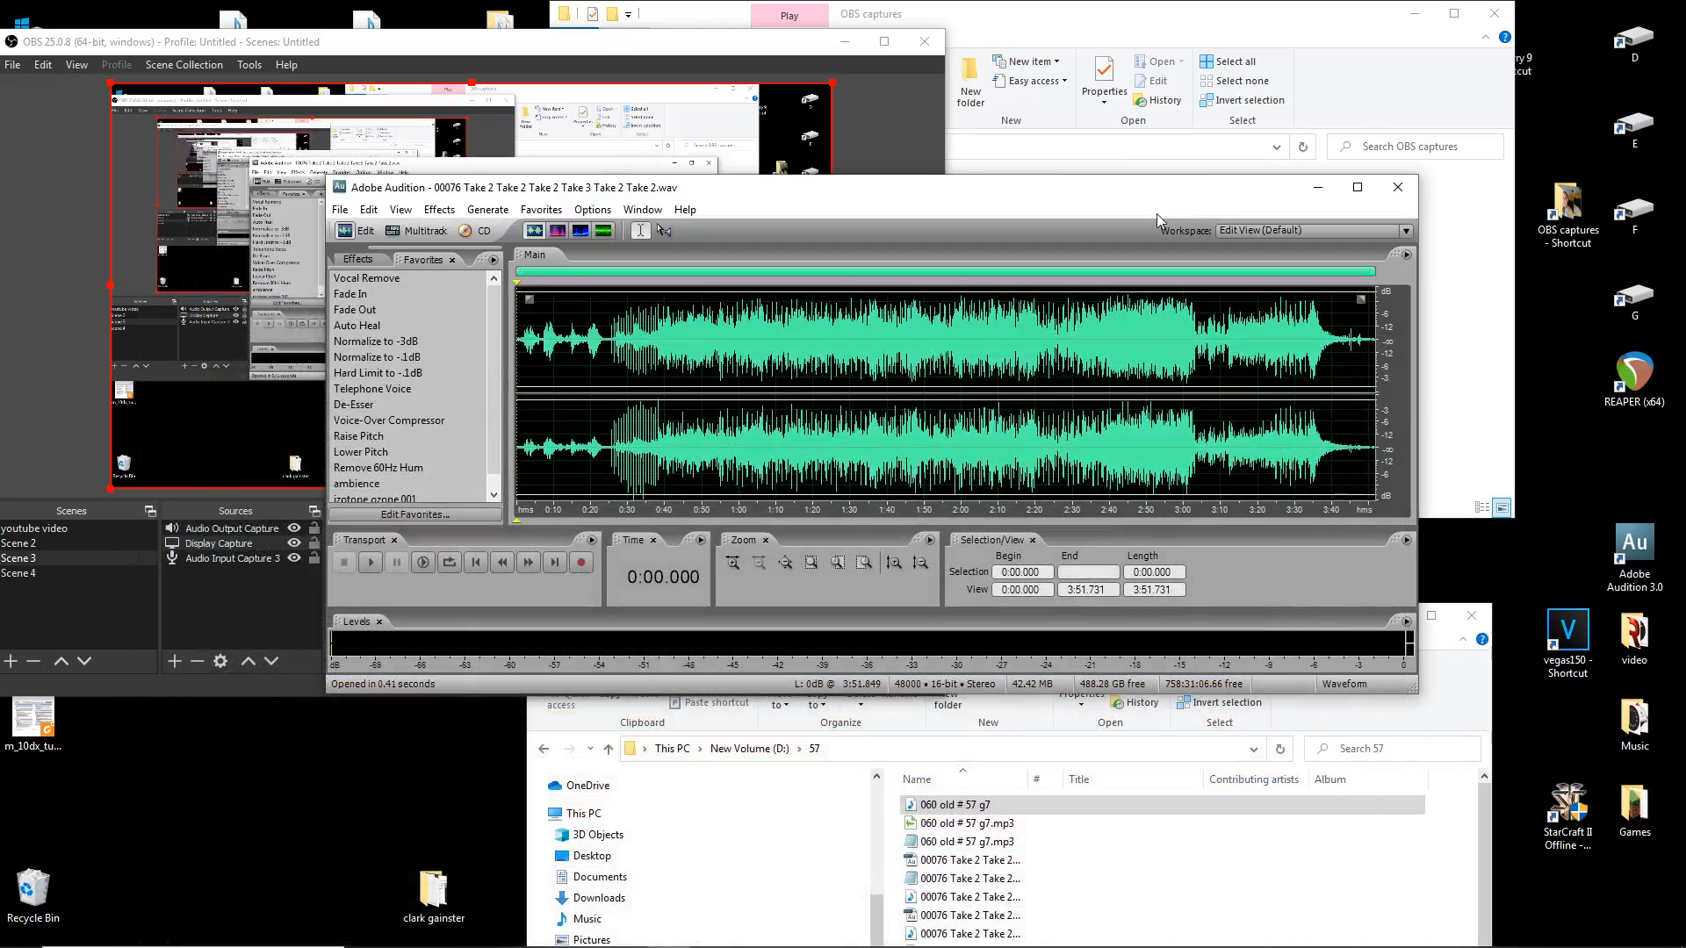
pyautogui.moveTo(1146, 206); pyautogui.dragTo(1011, 931)
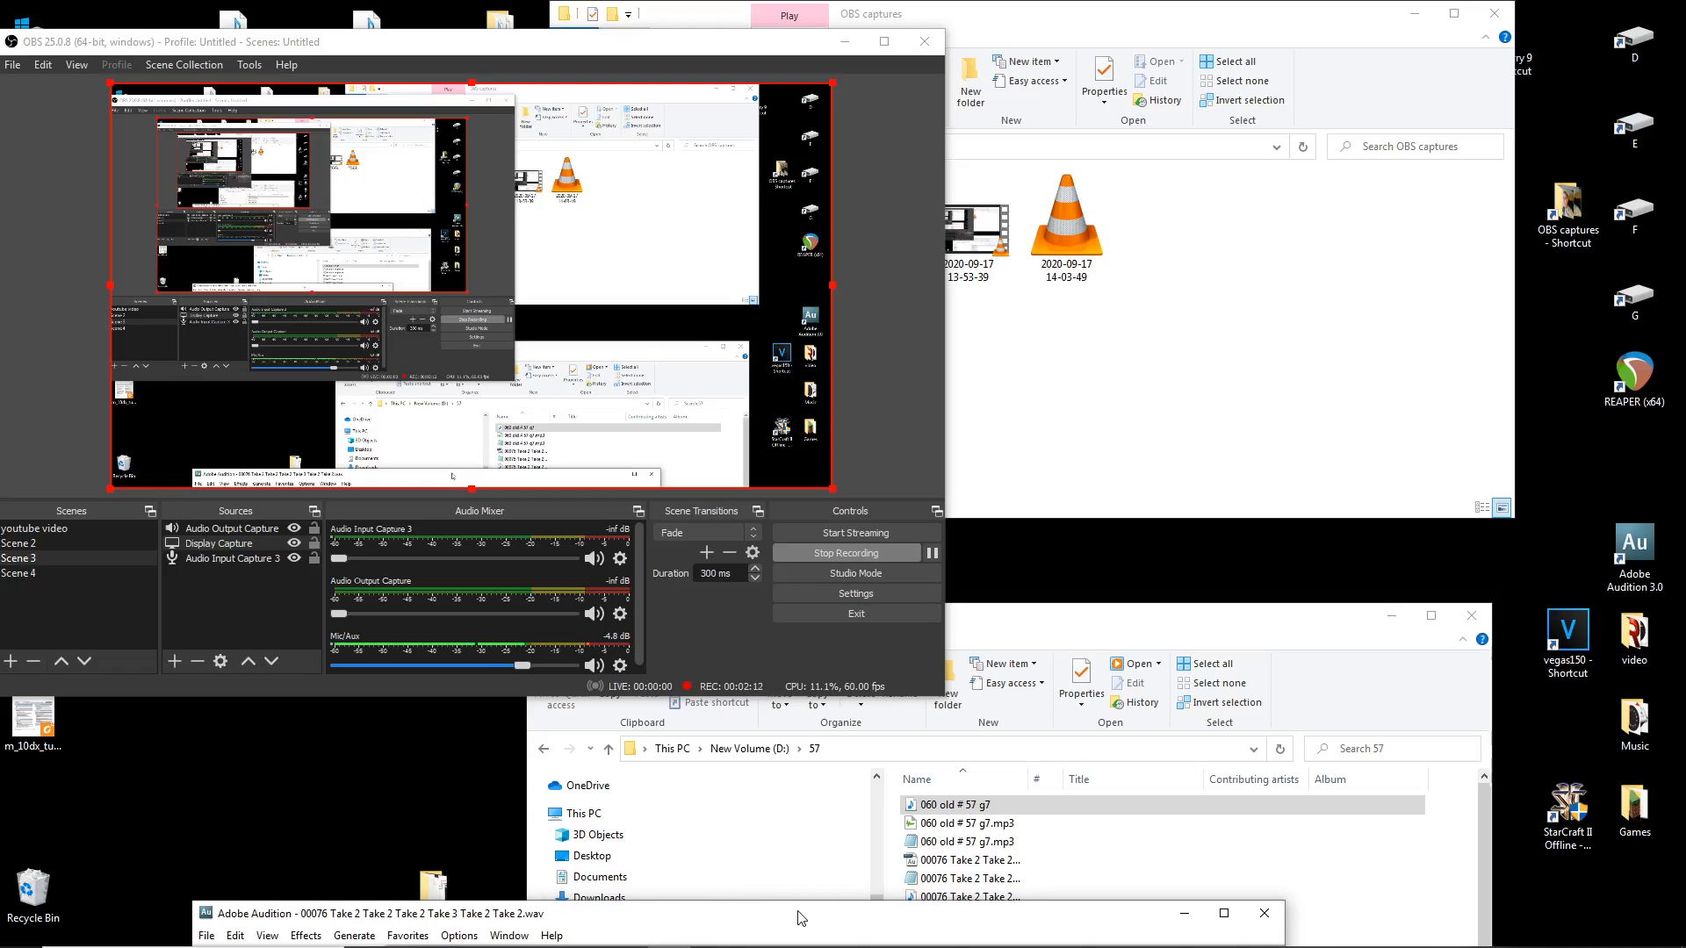
pyautogui.moveTo(801, 919); pyautogui.dragTo(820, 249)
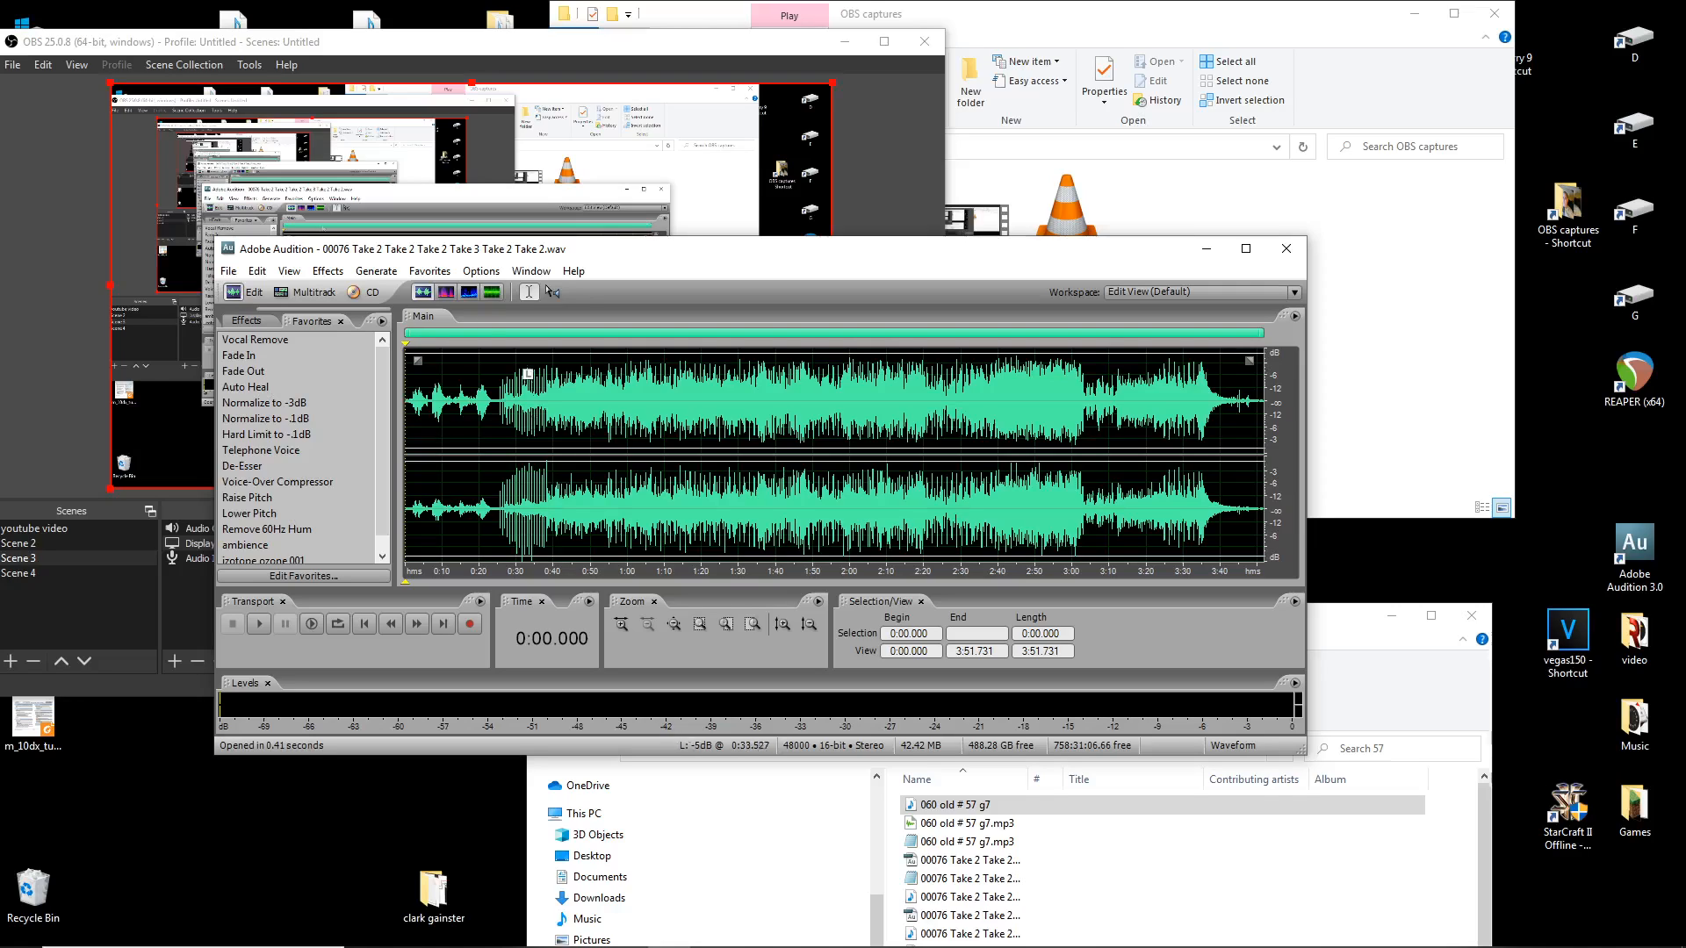
# Step: Examine Audition's multitrack view and return to the waveform edit view
pyautogui.click(306, 293)
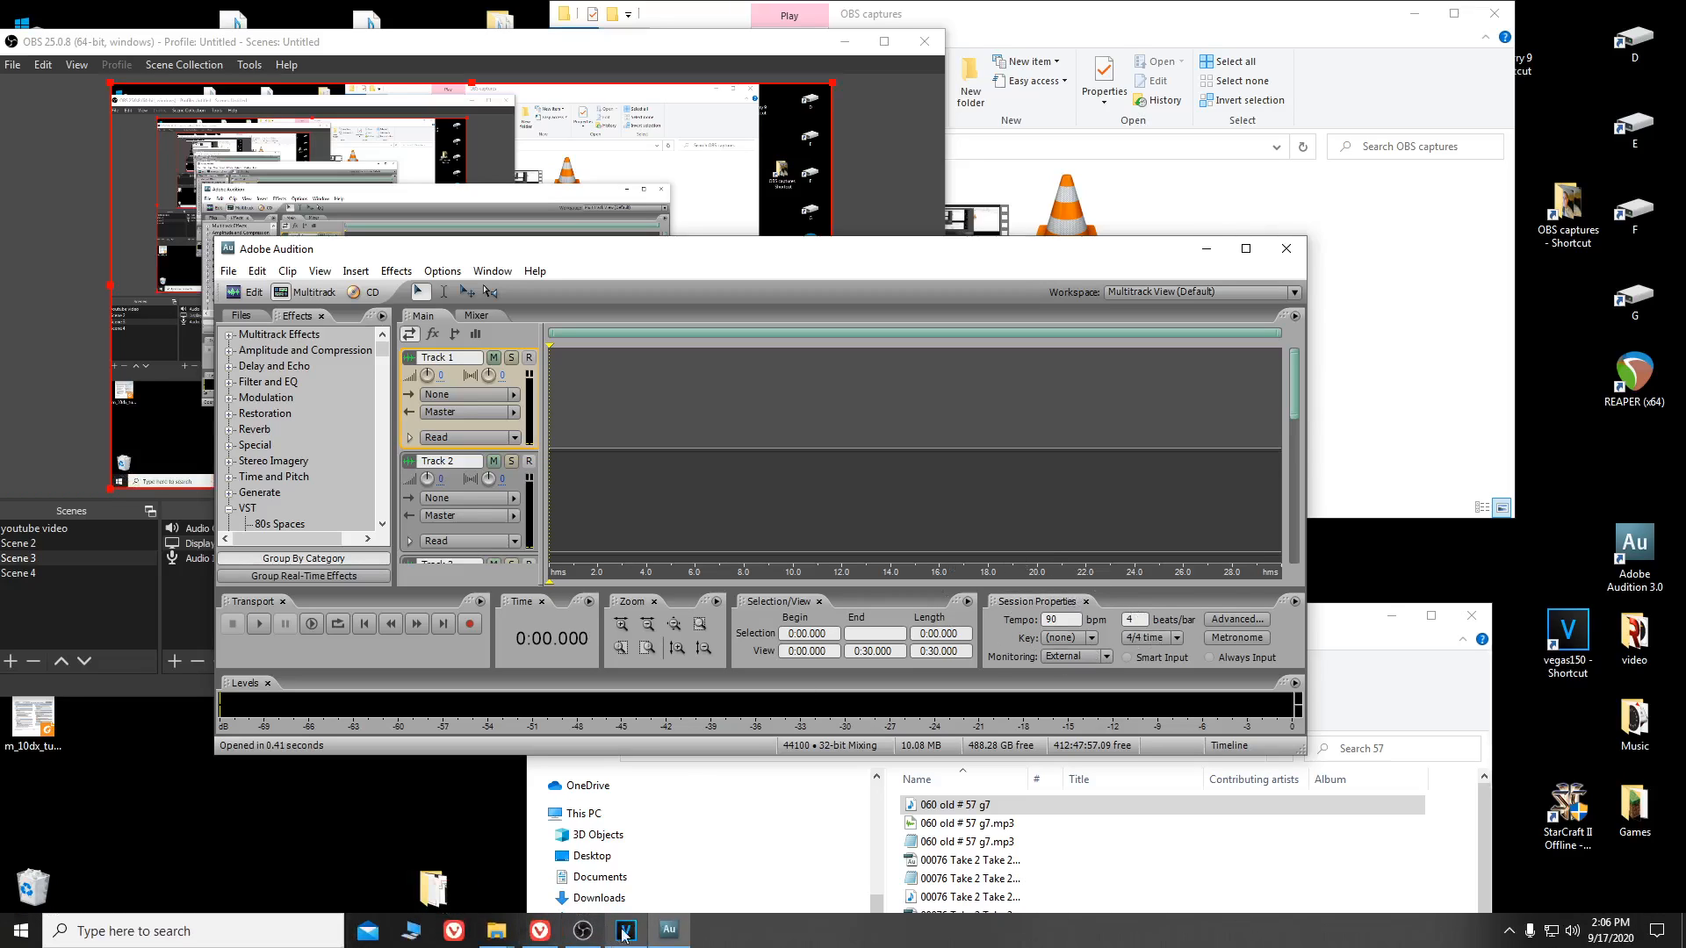
pyautogui.click(619, 936)
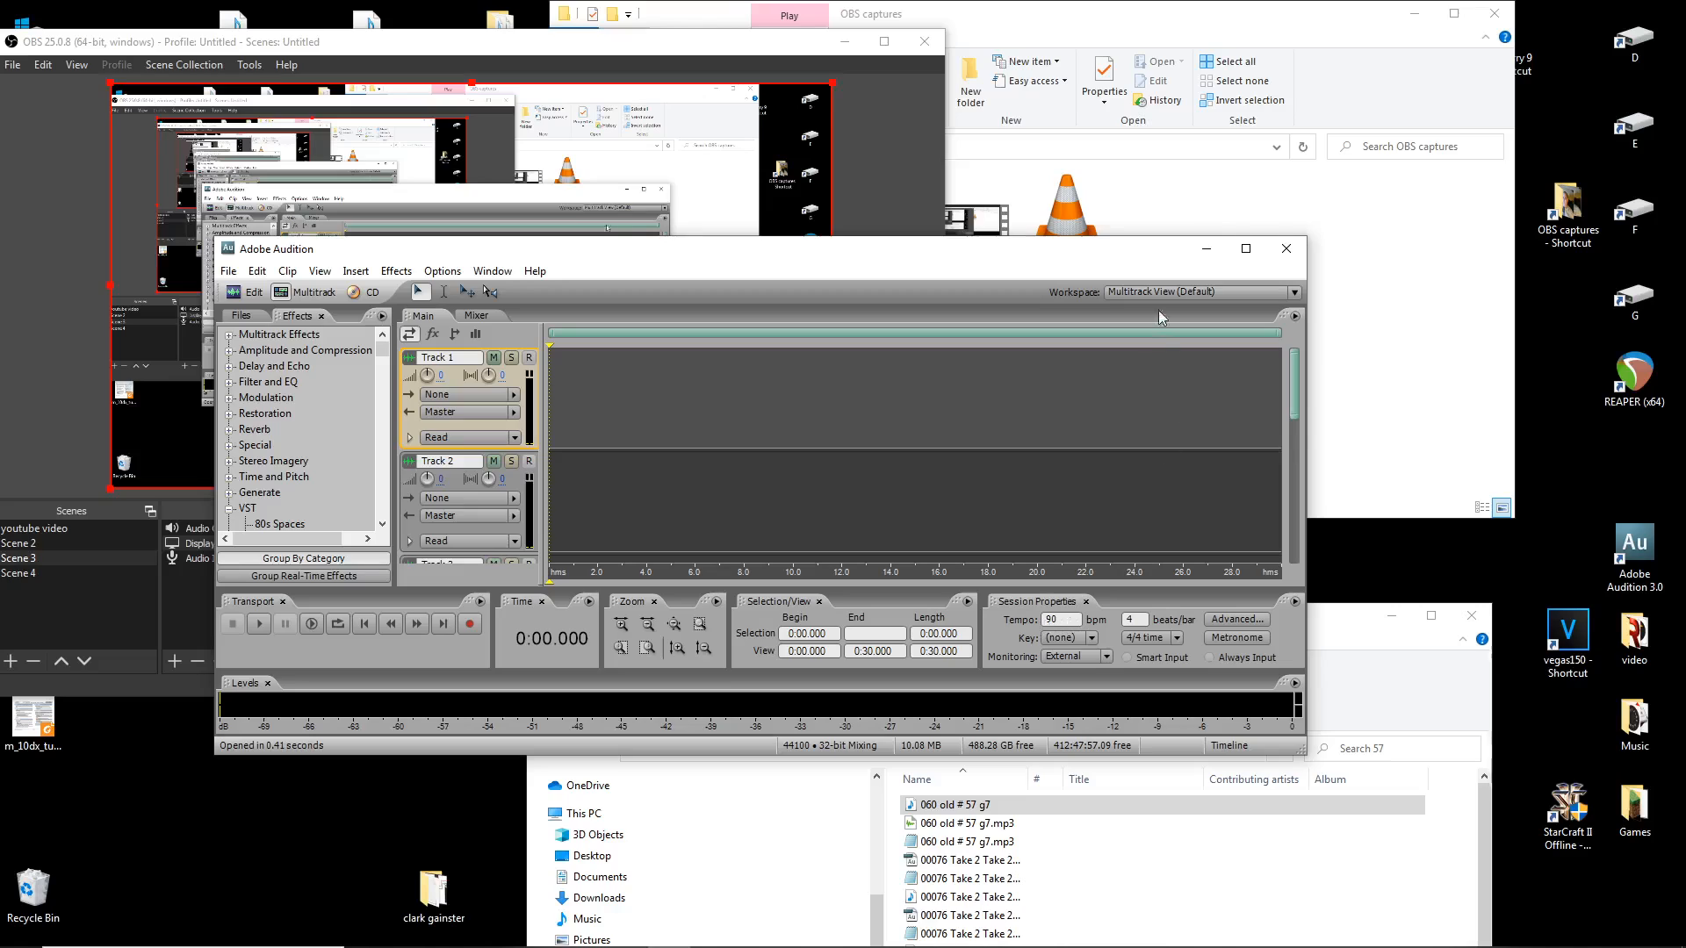
pyautogui.click(251, 291)
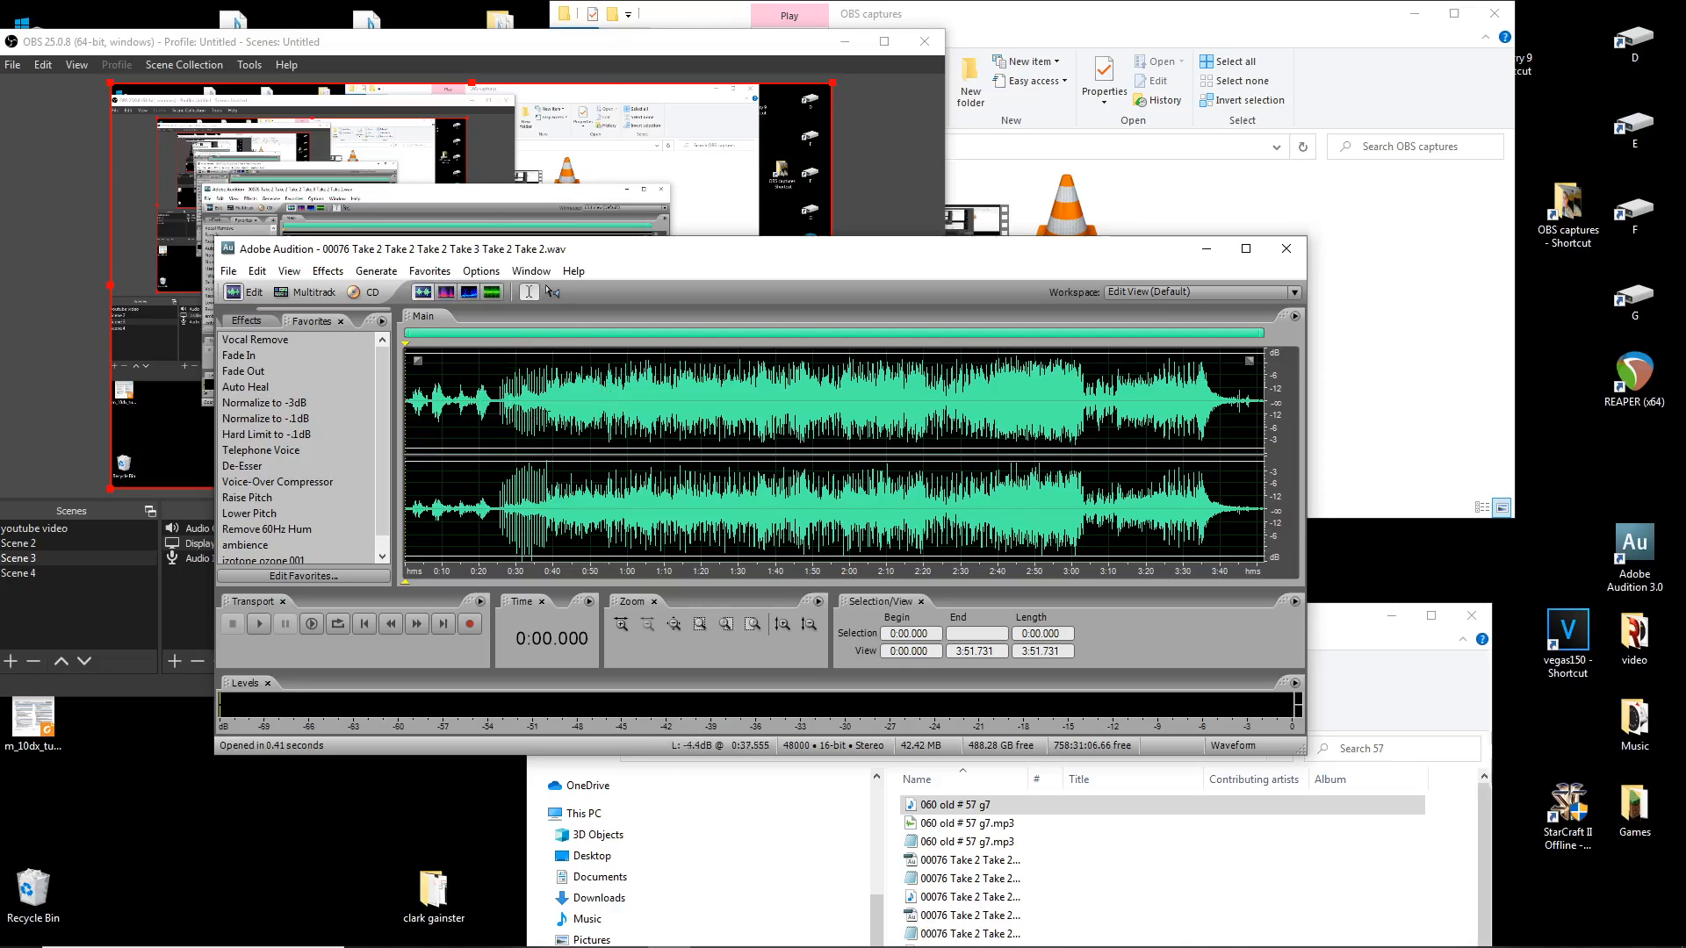
# Step: Minimise Adobe Audition and launch REAPER (x64) from the desktop
pyautogui.click(1204, 251)
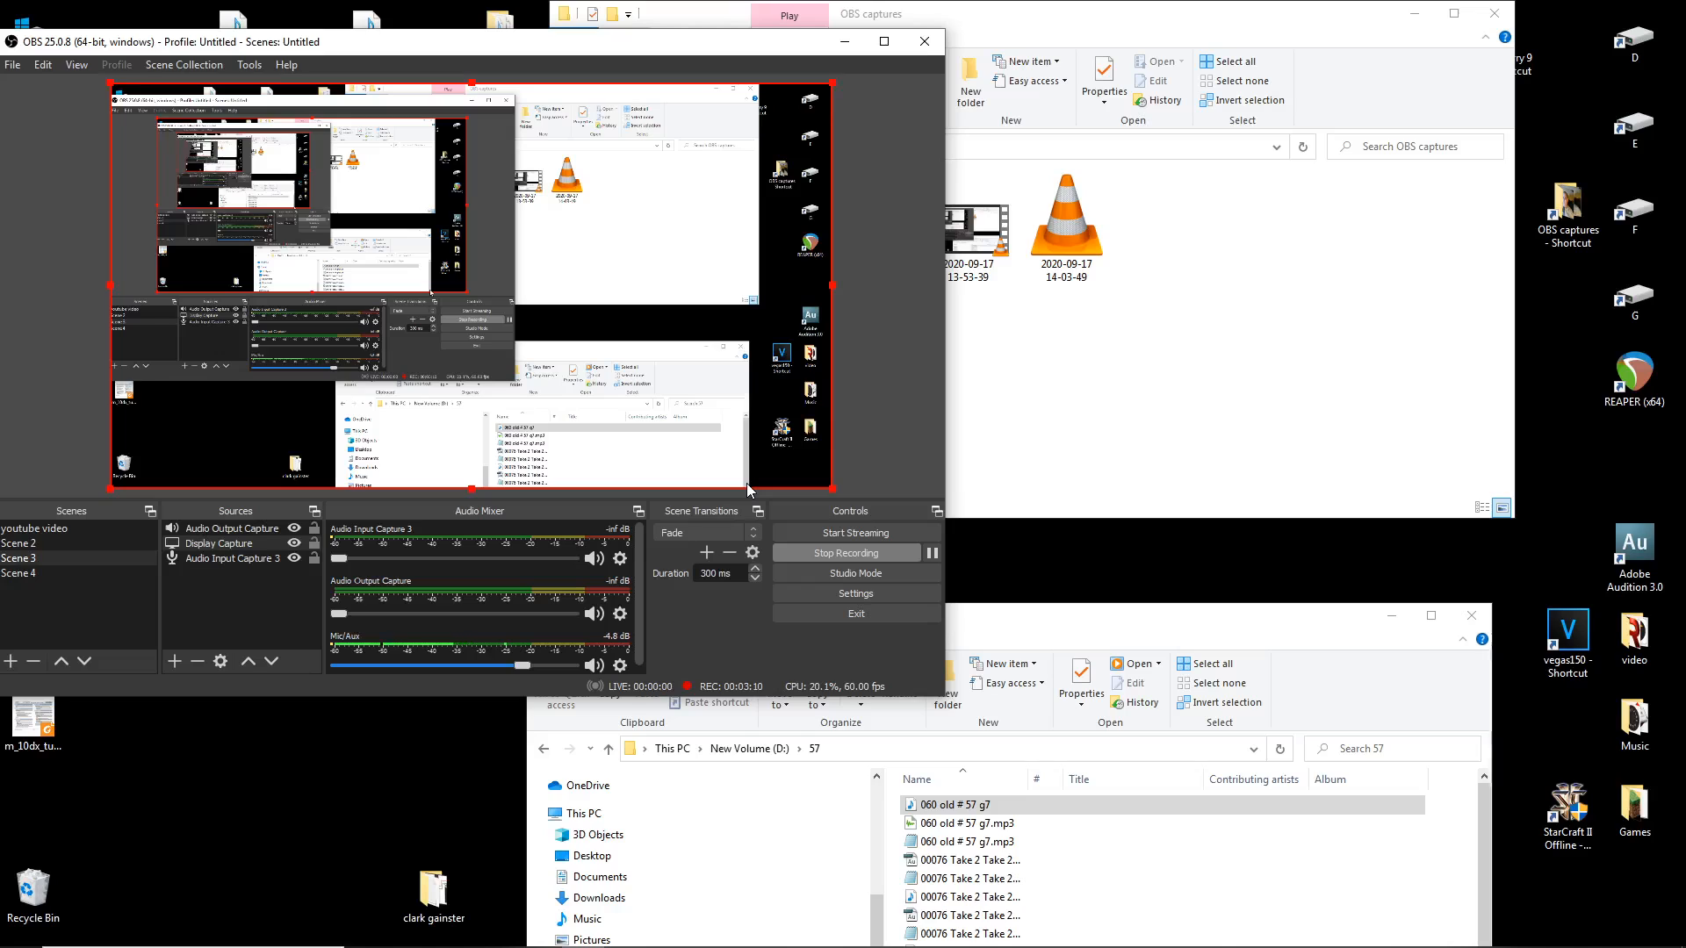
pyautogui.doubleClick(1620, 377)
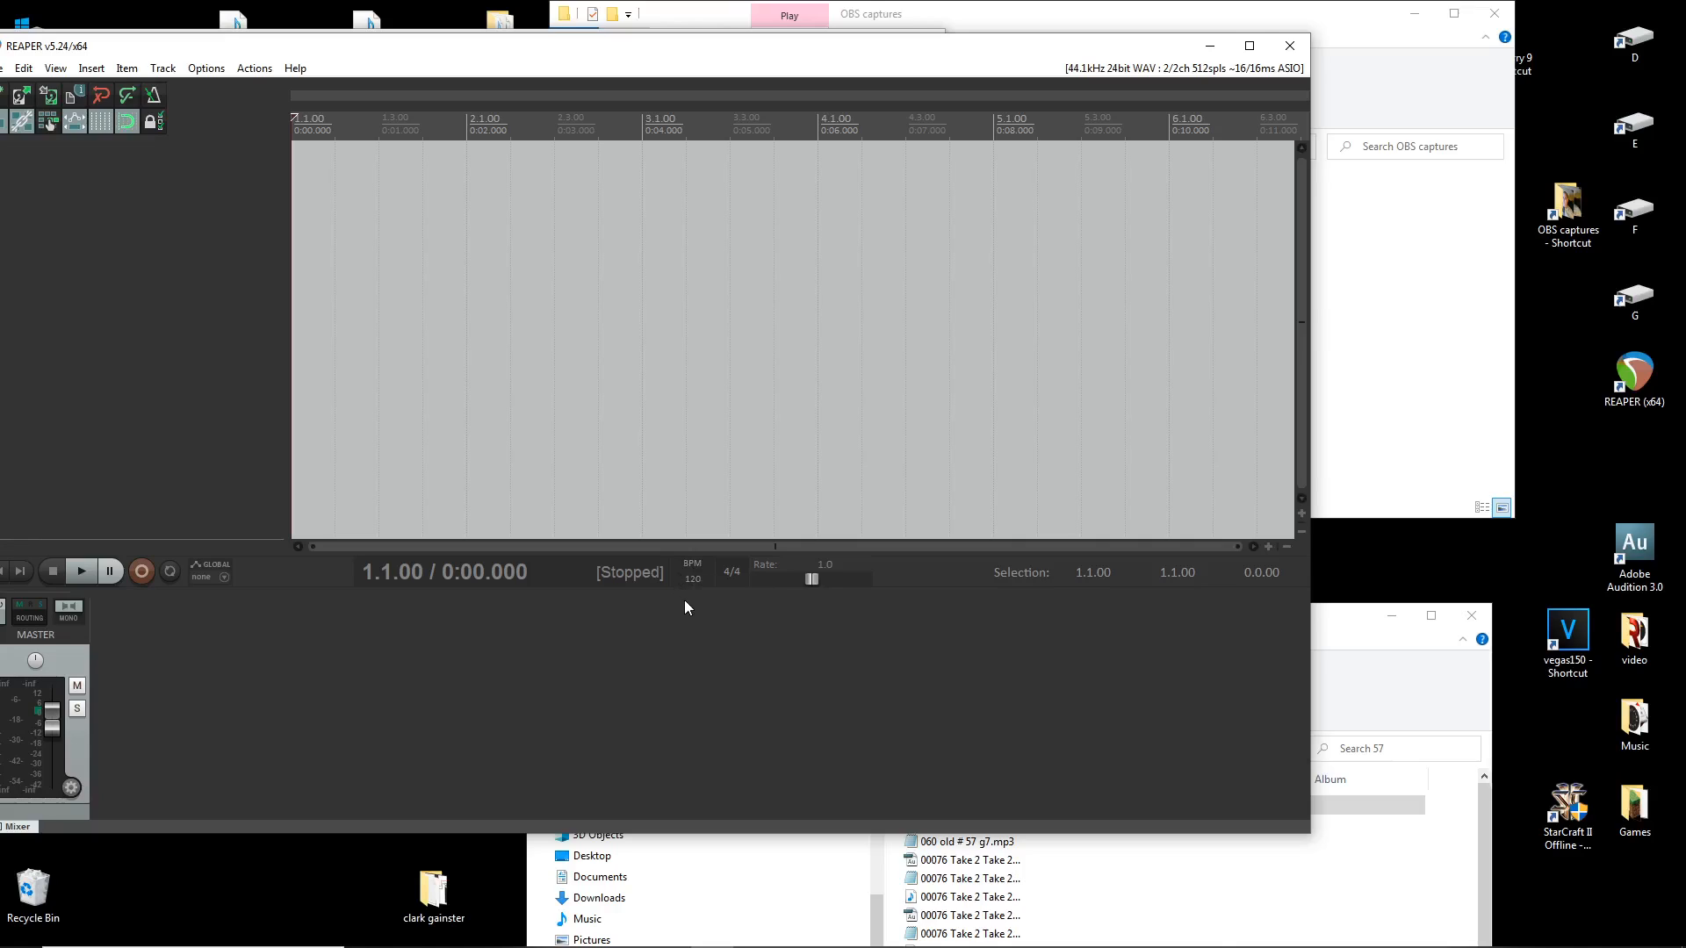
# Step: Tap in a tempo for the project and restore it to 120 BPM
pyautogui.click(697, 565)
pyautogui.click(698, 565)
pyautogui.click(699, 565)
pyautogui.click(702, 565)
pyautogui.click(702, 565)
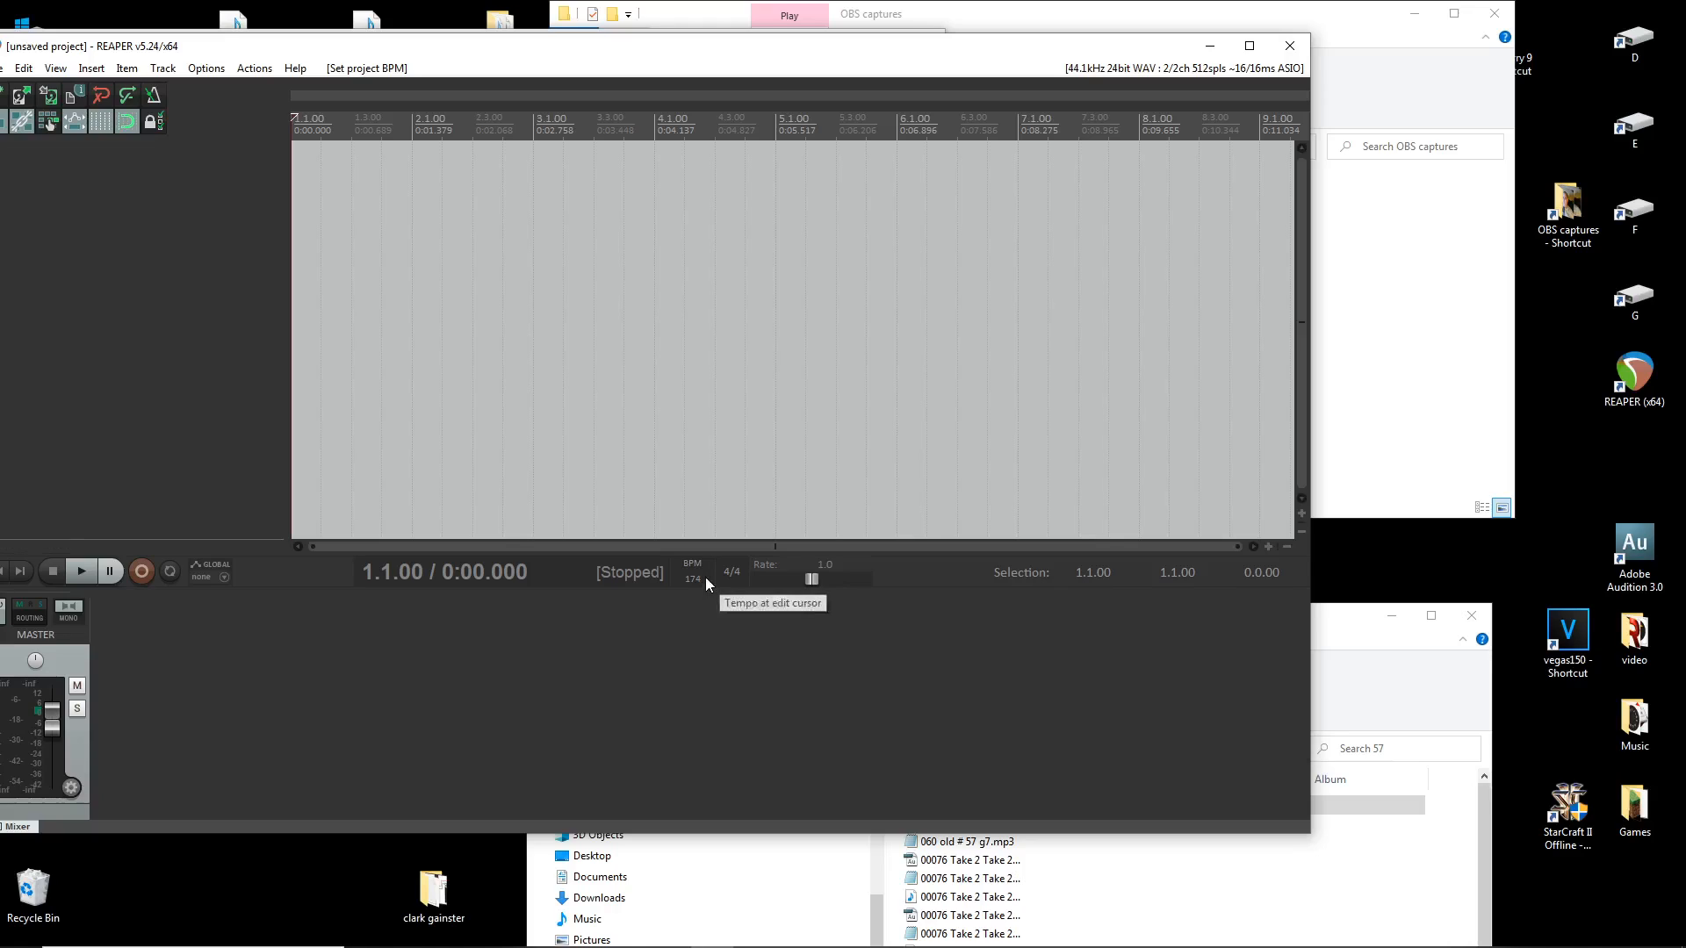
pyautogui.doubleClick(704, 577)
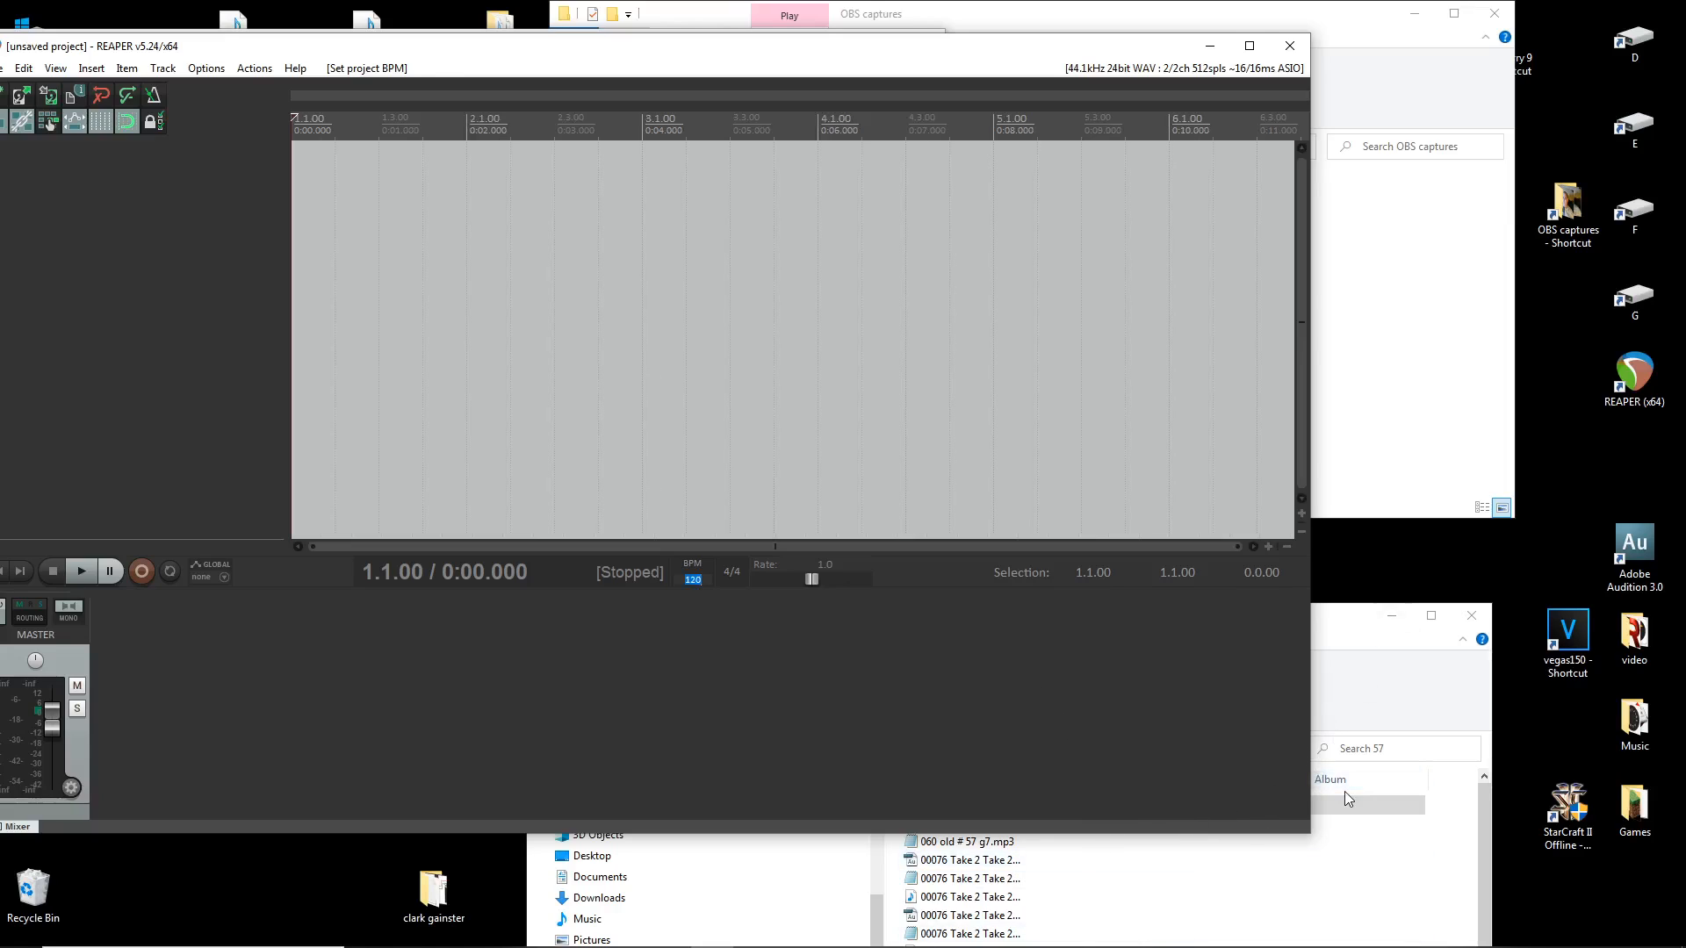
# Step: Insert the file 060 old # 57 g7.mp3 from the 57 folder onto a new track at position 1.4.00
pyautogui.moveTo(1340, 801); pyautogui.dragTo(413, 276)
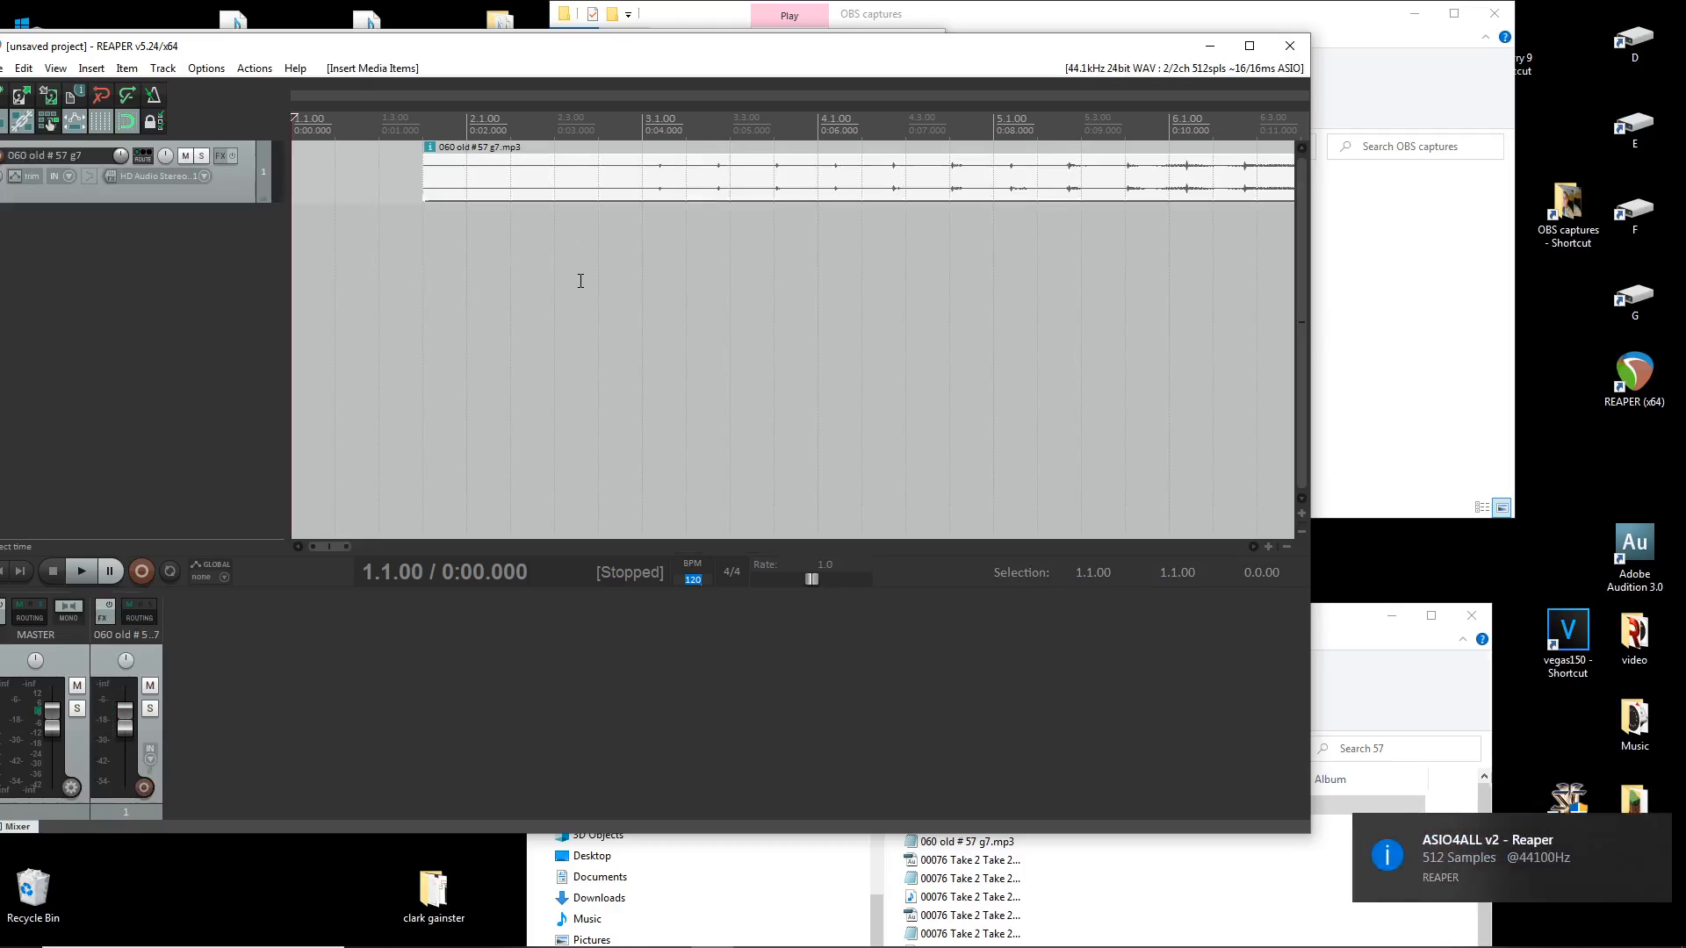
pyautogui.rightClick(661, 188)
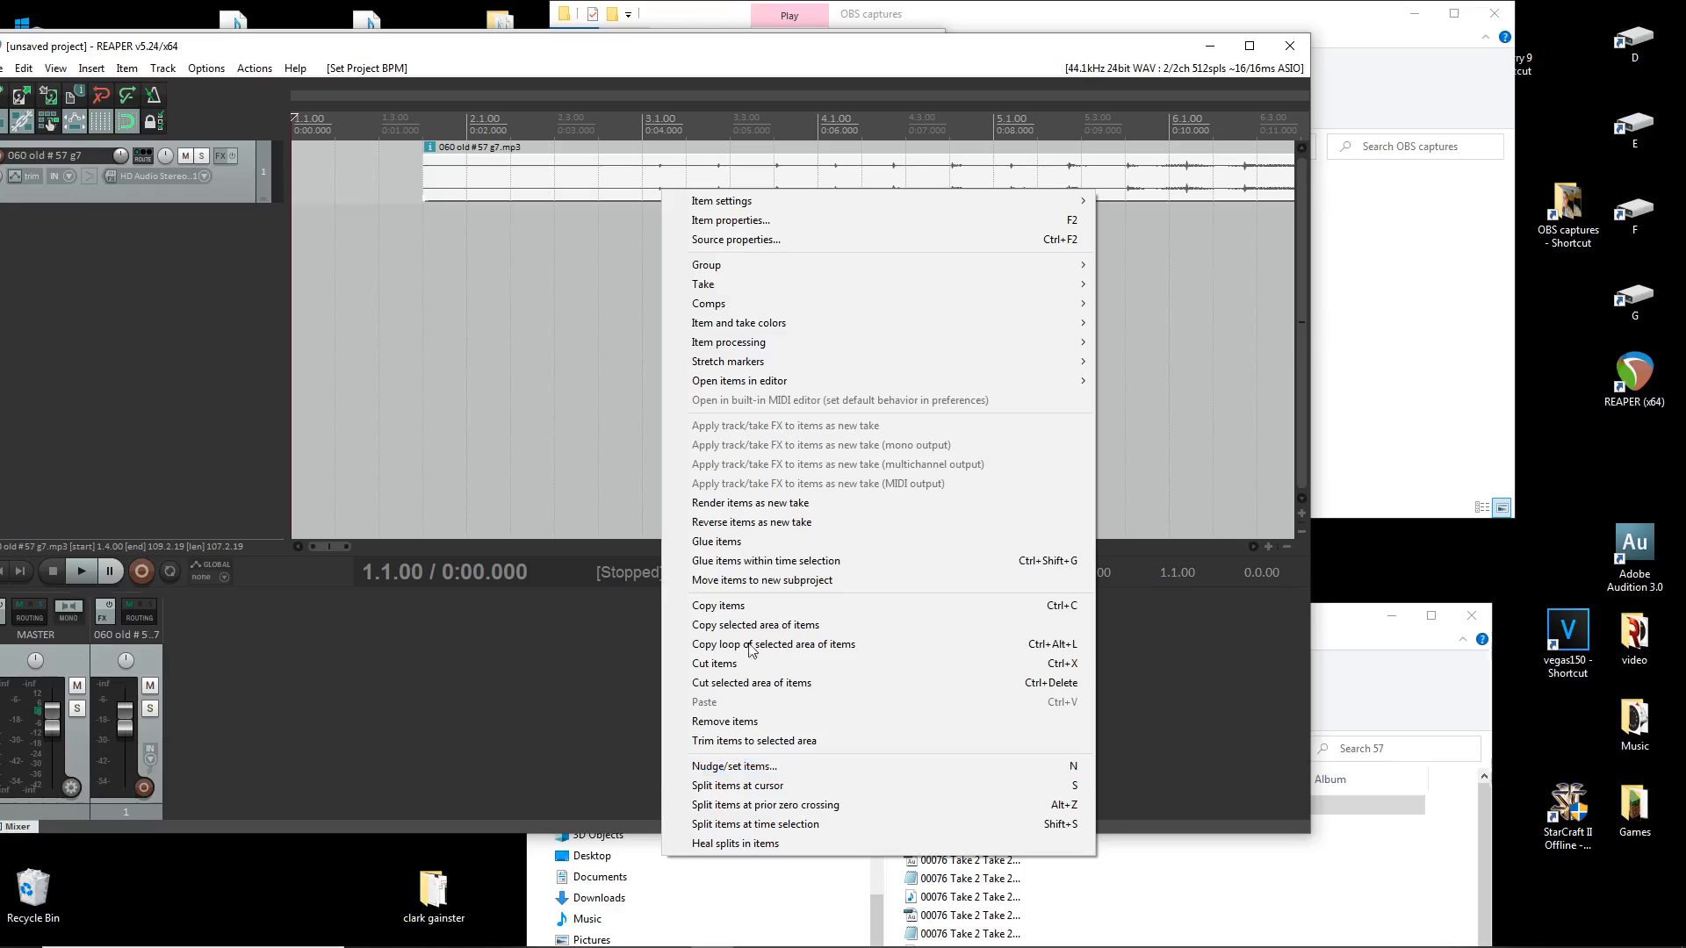
pyautogui.rightClick(634, 182)
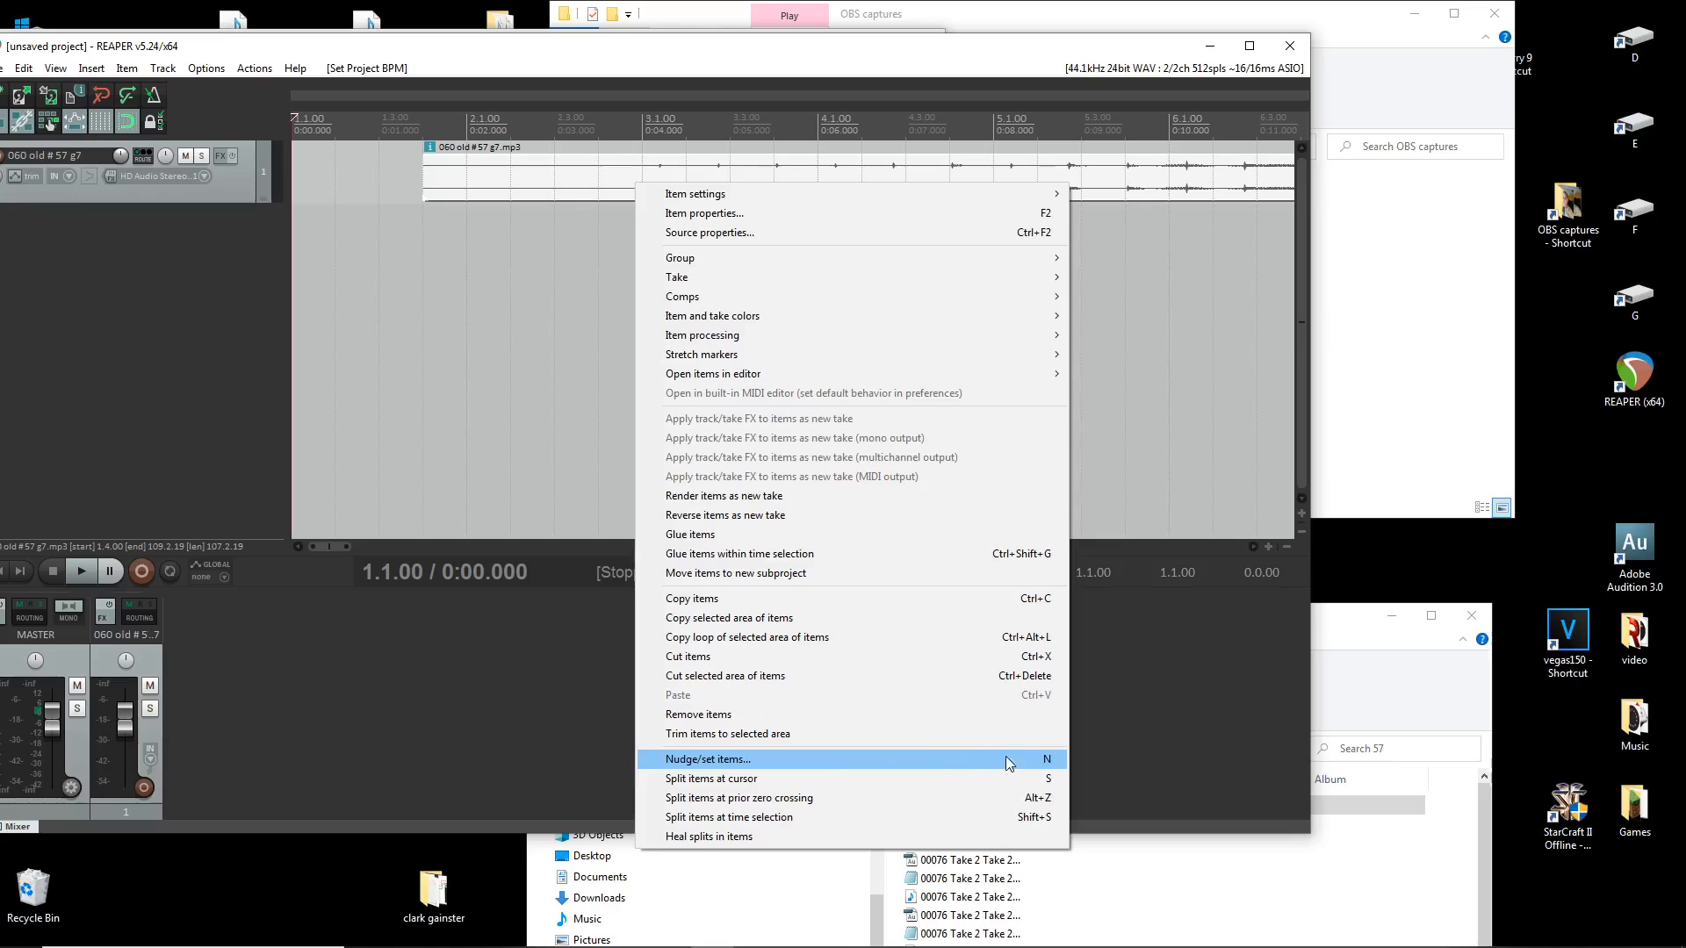
pyautogui.click(1151, 299)
# Step: Select the audio item and nudge its position earlier in 20 millisecond increments to 0:01.140
pyautogui.click(664, 191)
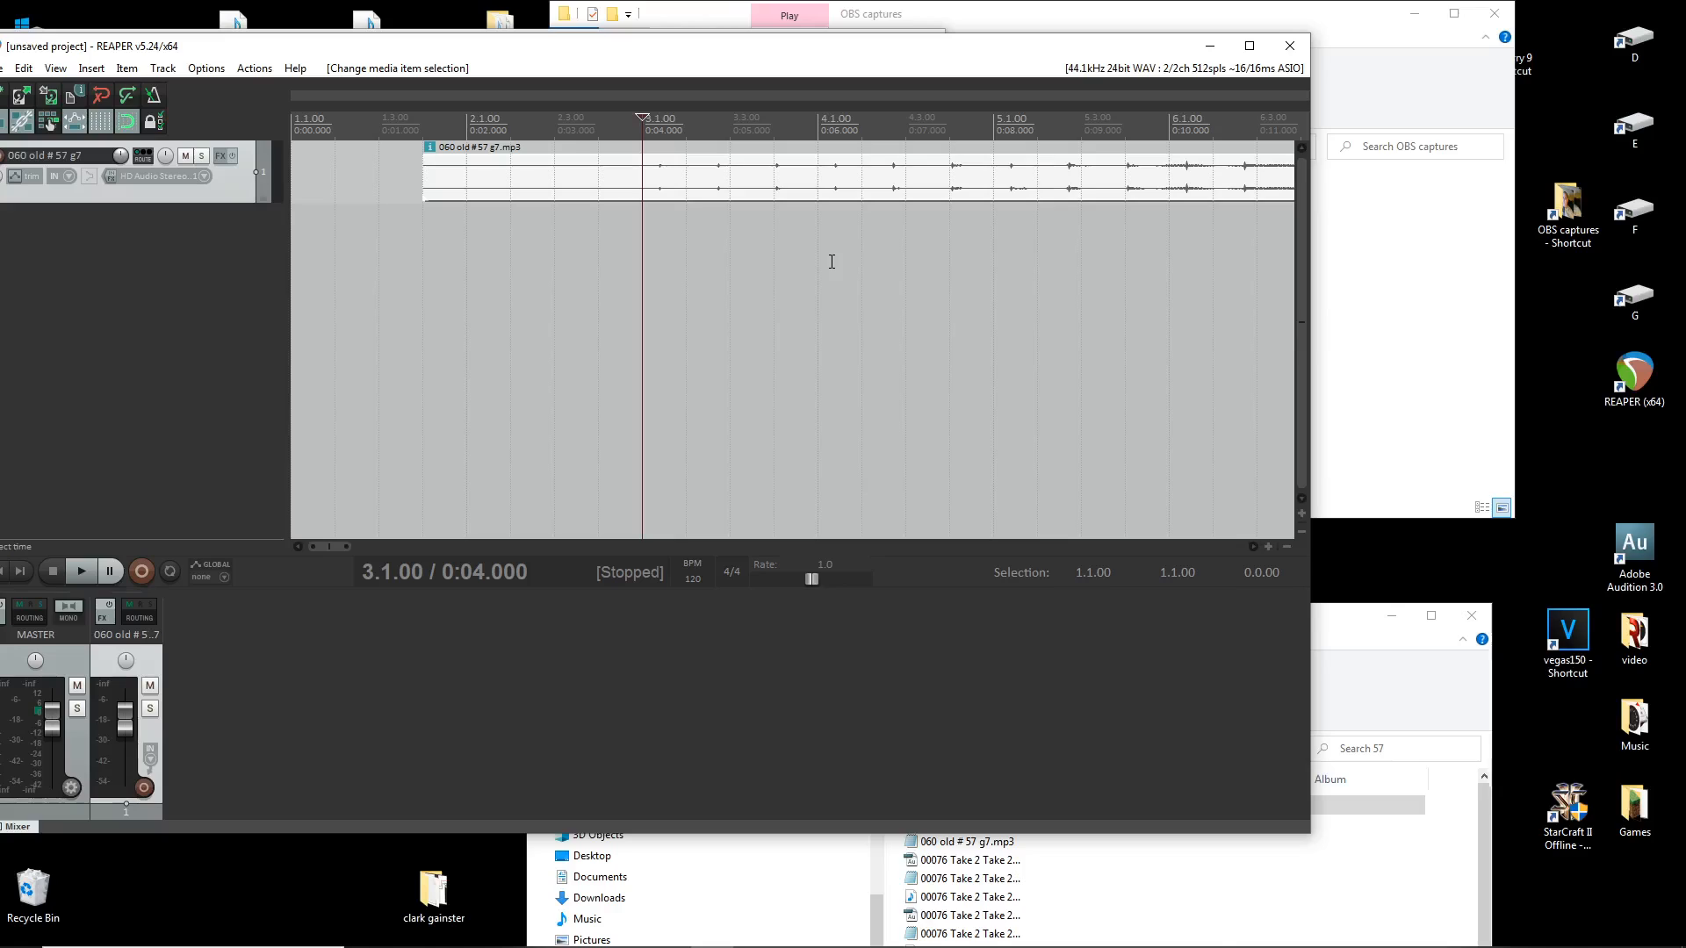
pyautogui.press('n')
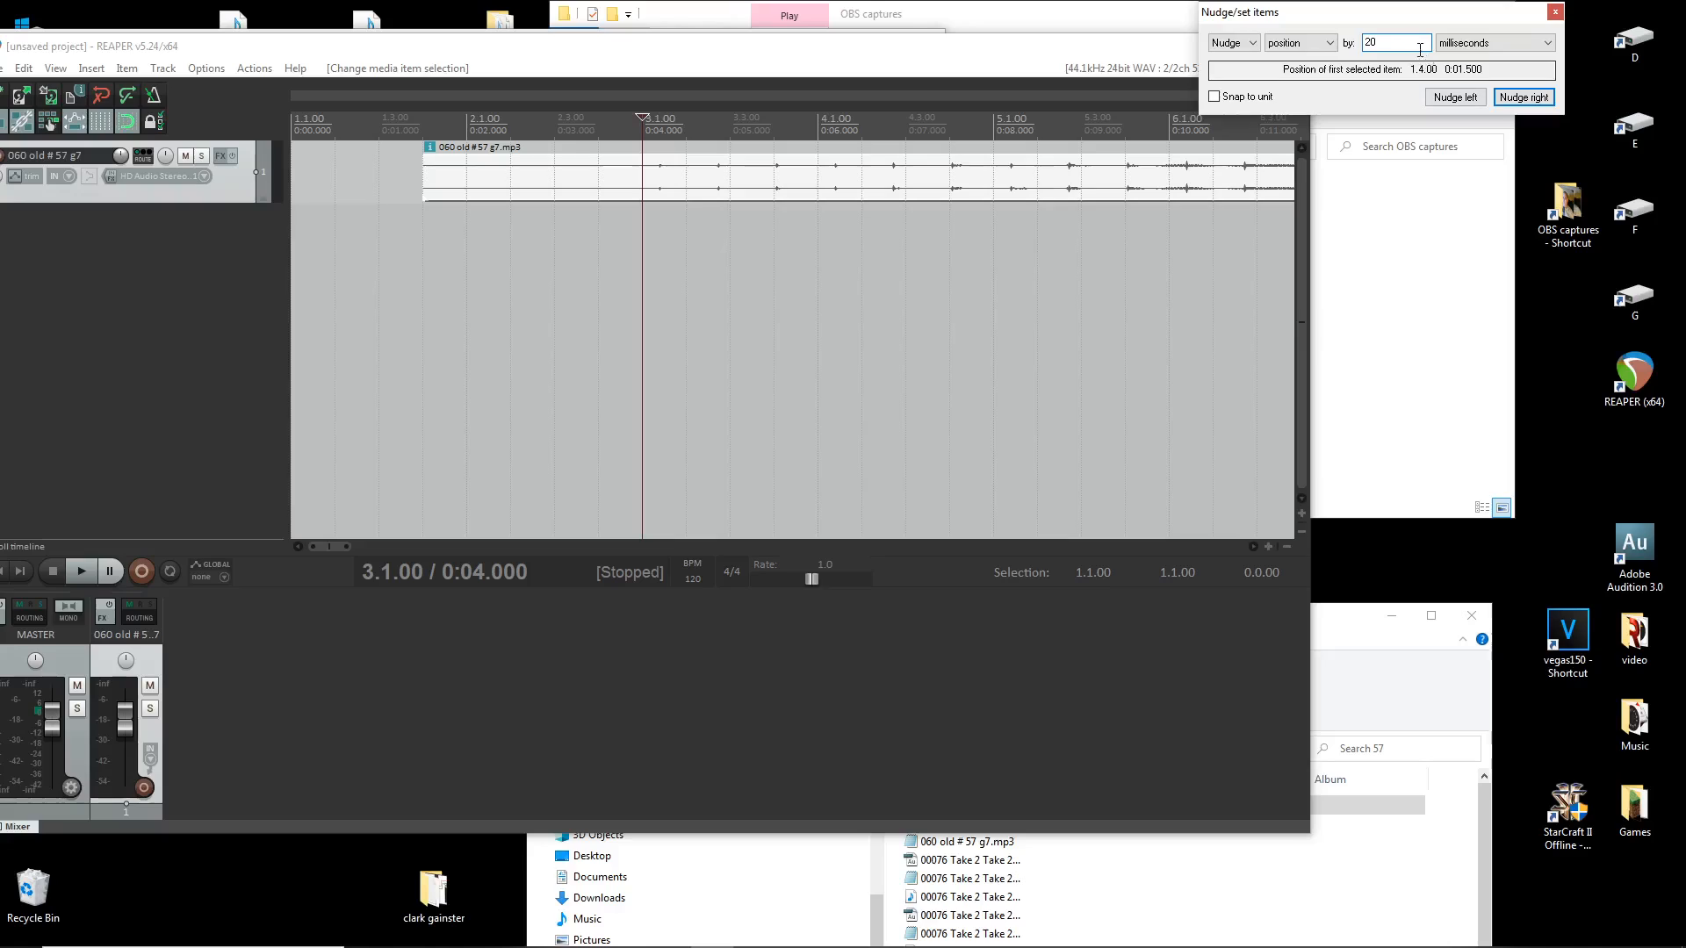
pyautogui.click(1446, 100)
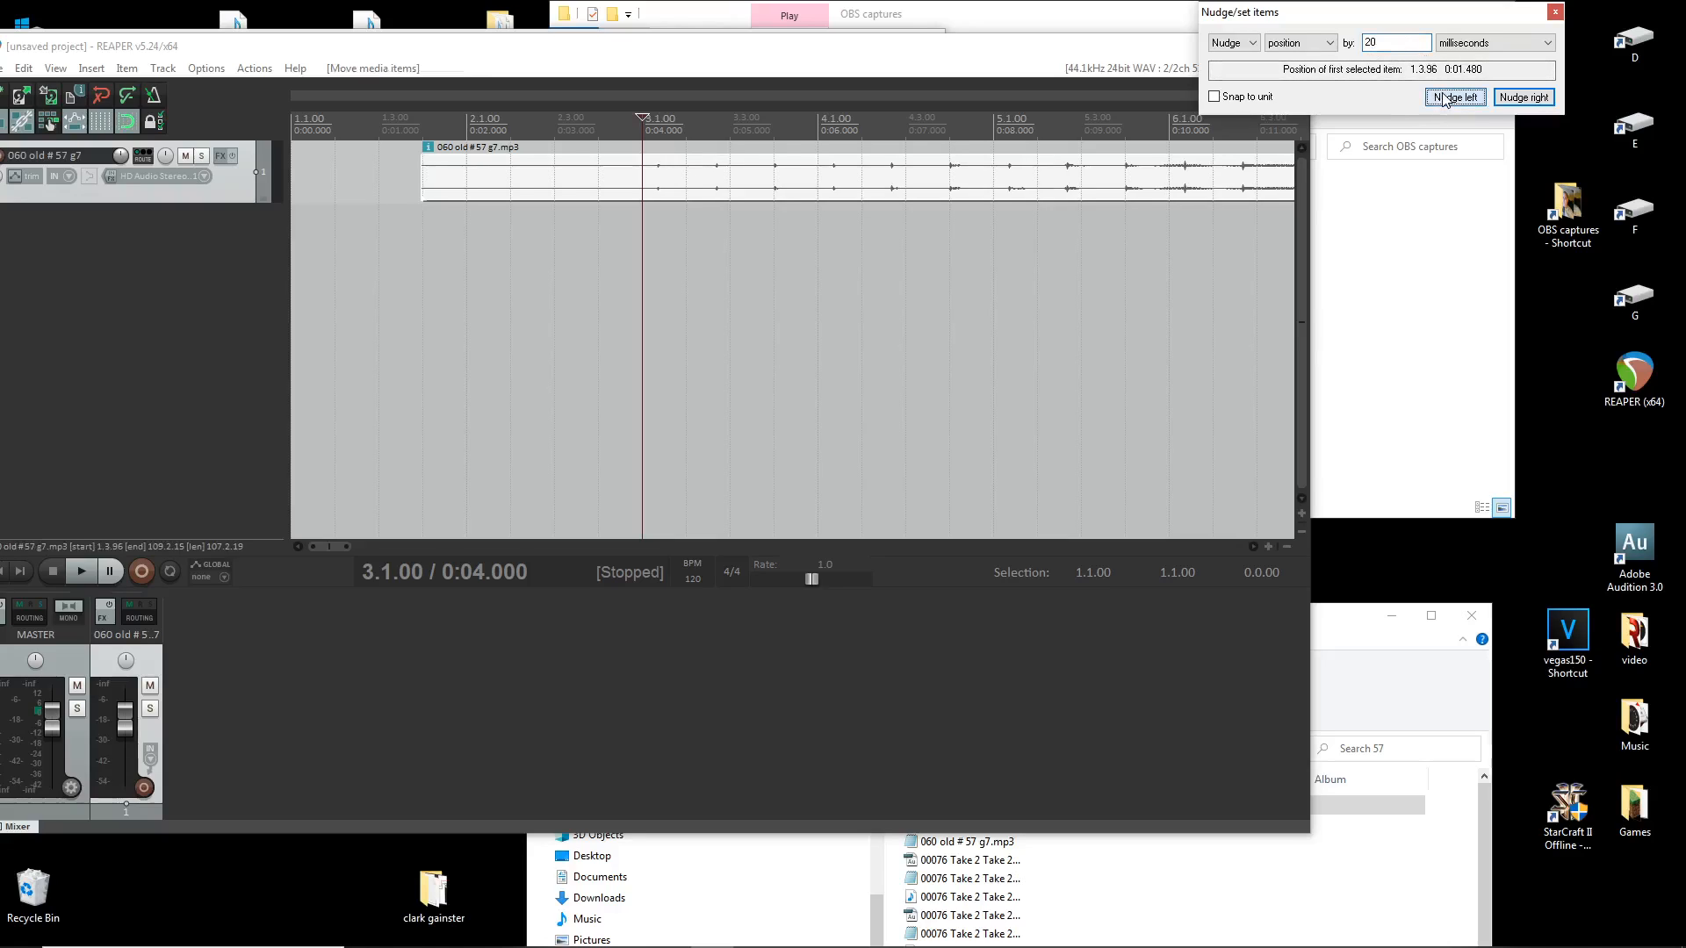
pyautogui.click(1446, 100)
pyautogui.doubleClick(1446, 101)
pyautogui.click(1447, 100)
pyautogui.doubleClick(1447, 100)
pyautogui.doubleClick(1447, 100)
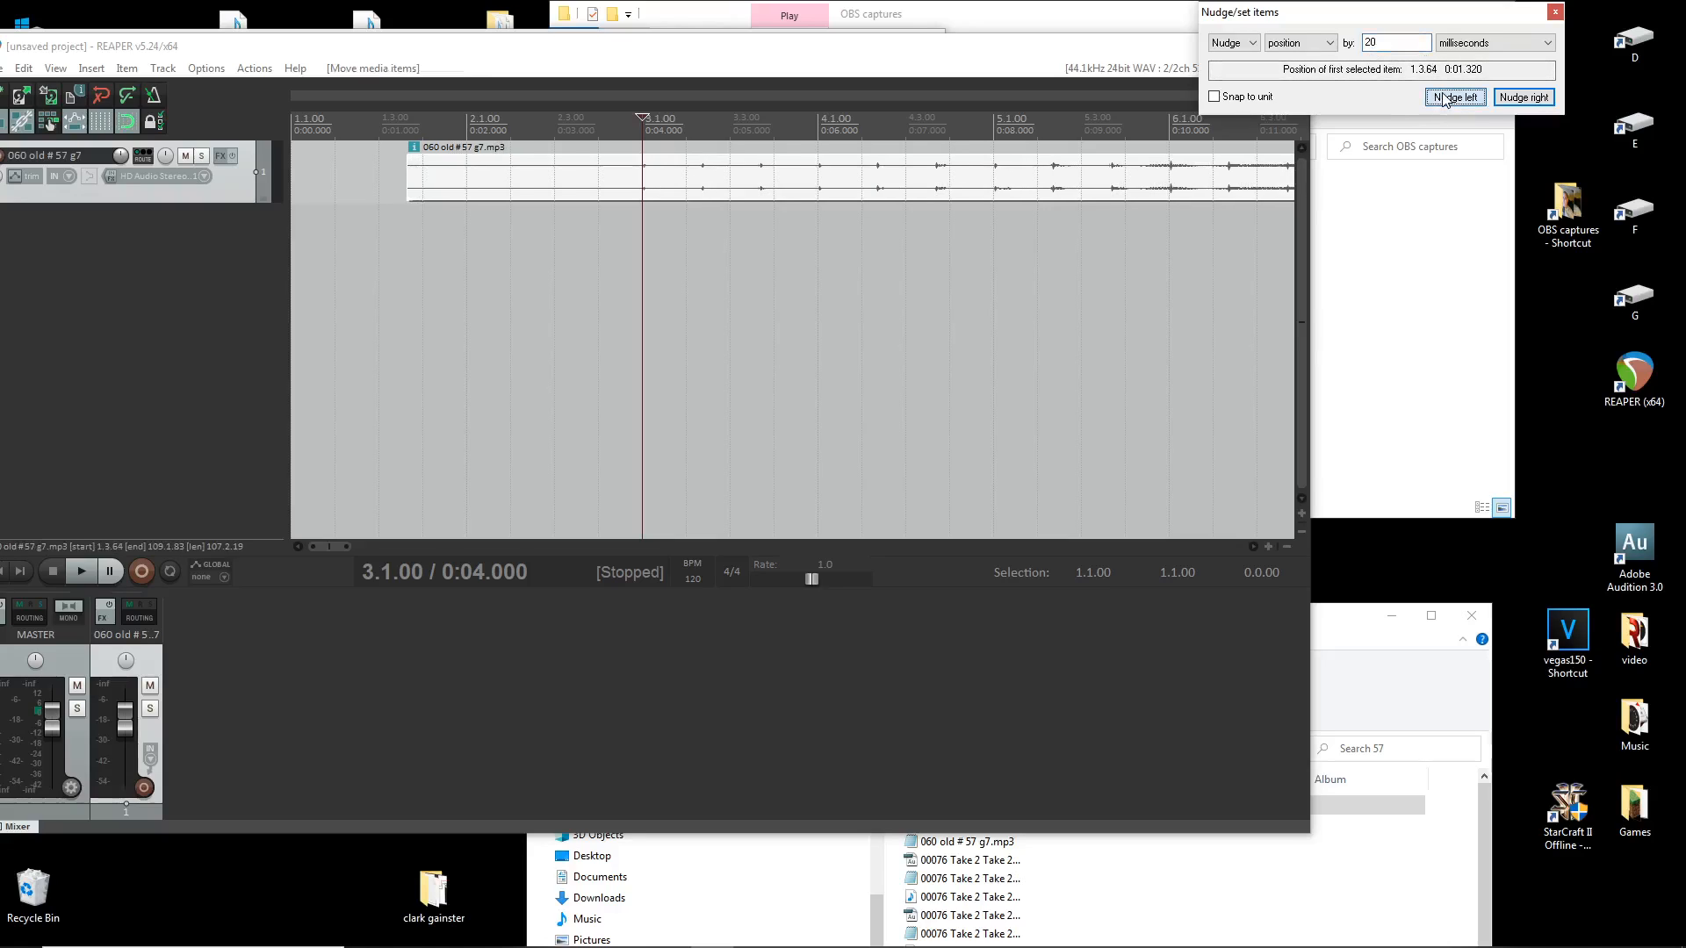
pyautogui.doubleClick(1446, 100)
pyautogui.click(1447, 100)
pyautogui.doubleClick(1444, 98)
pyautogui.doubleClick(1444, 99)
pyautogui.doubleClick(1445, 99)
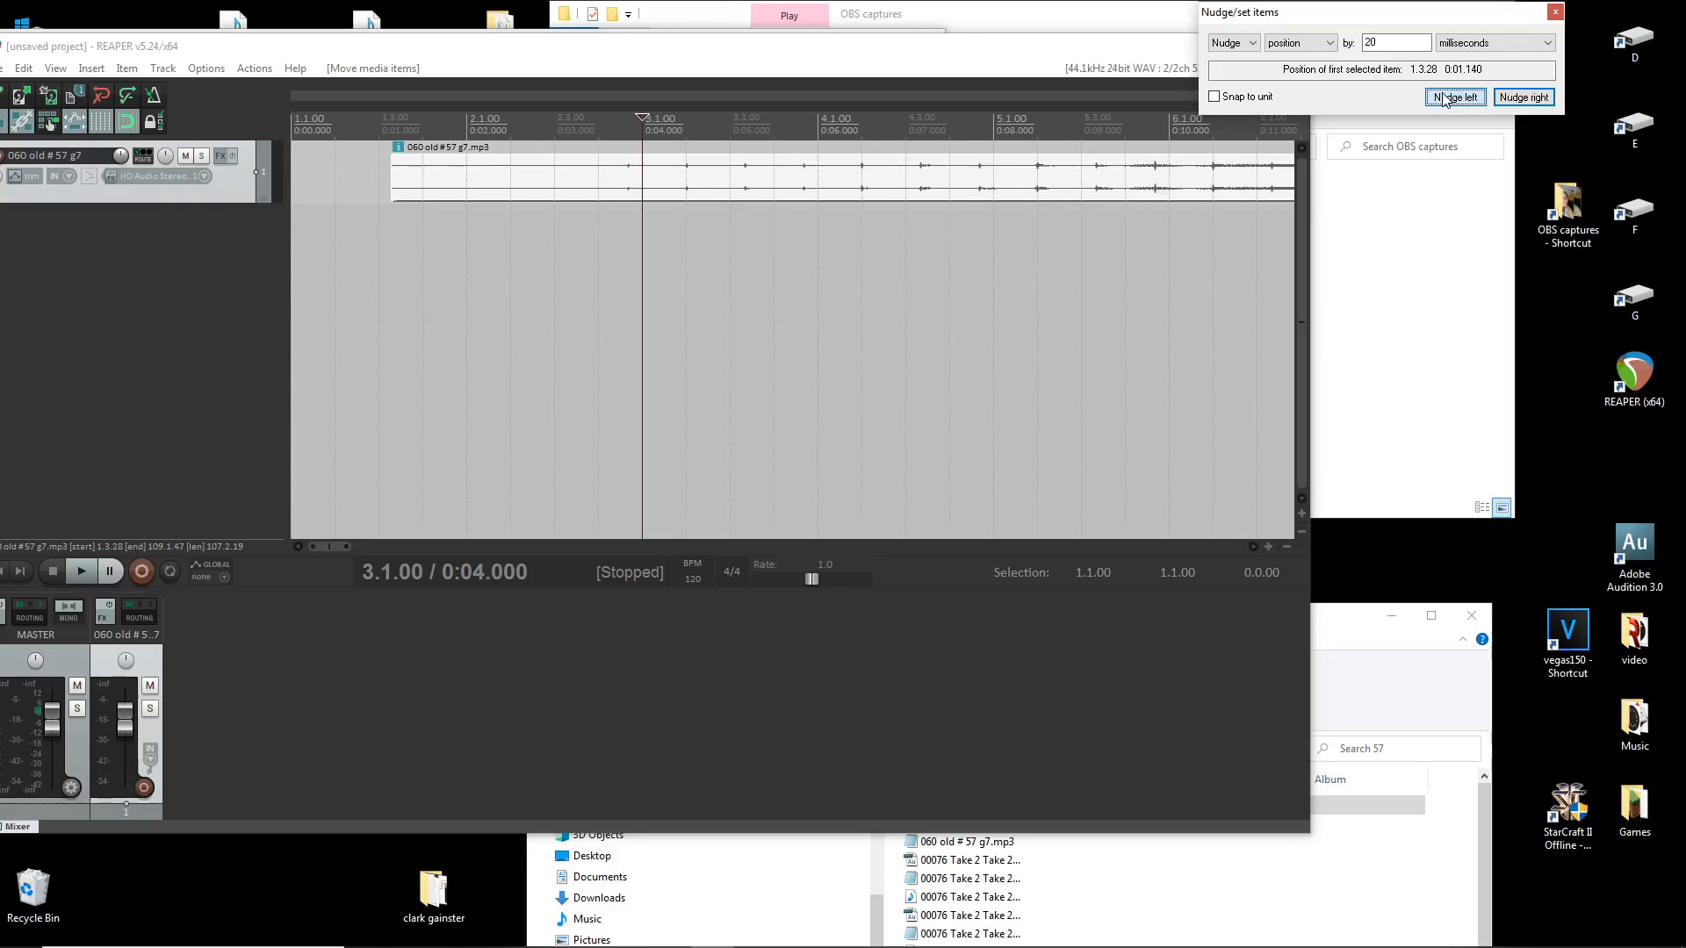
# Step: Nudge the audio item later in 20 millisecond increments to 0:01.300, deselect it and place the edit cursor at 3.1.00
pyautogui.doubleClick(1544, 101)
pyautogui.doubleClick(1543, 101)
pyautogui.doubleClick(1541, 101)
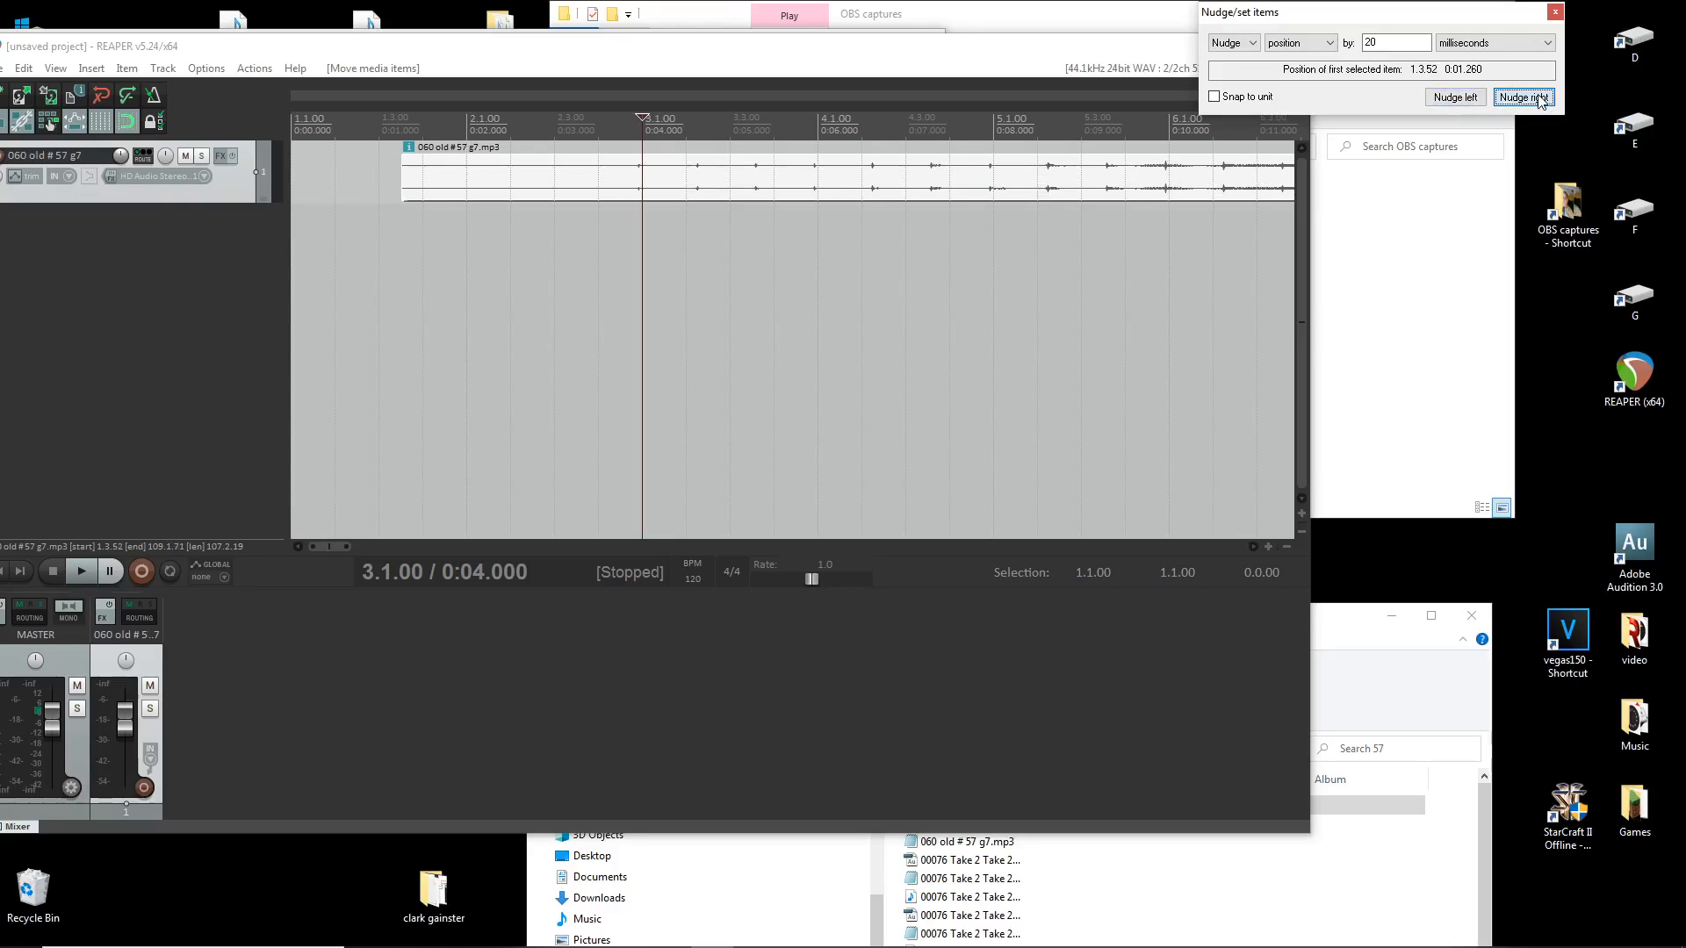
pyautogui.doubleClick(1541, 100)
pyautogui.click(1478, 99)
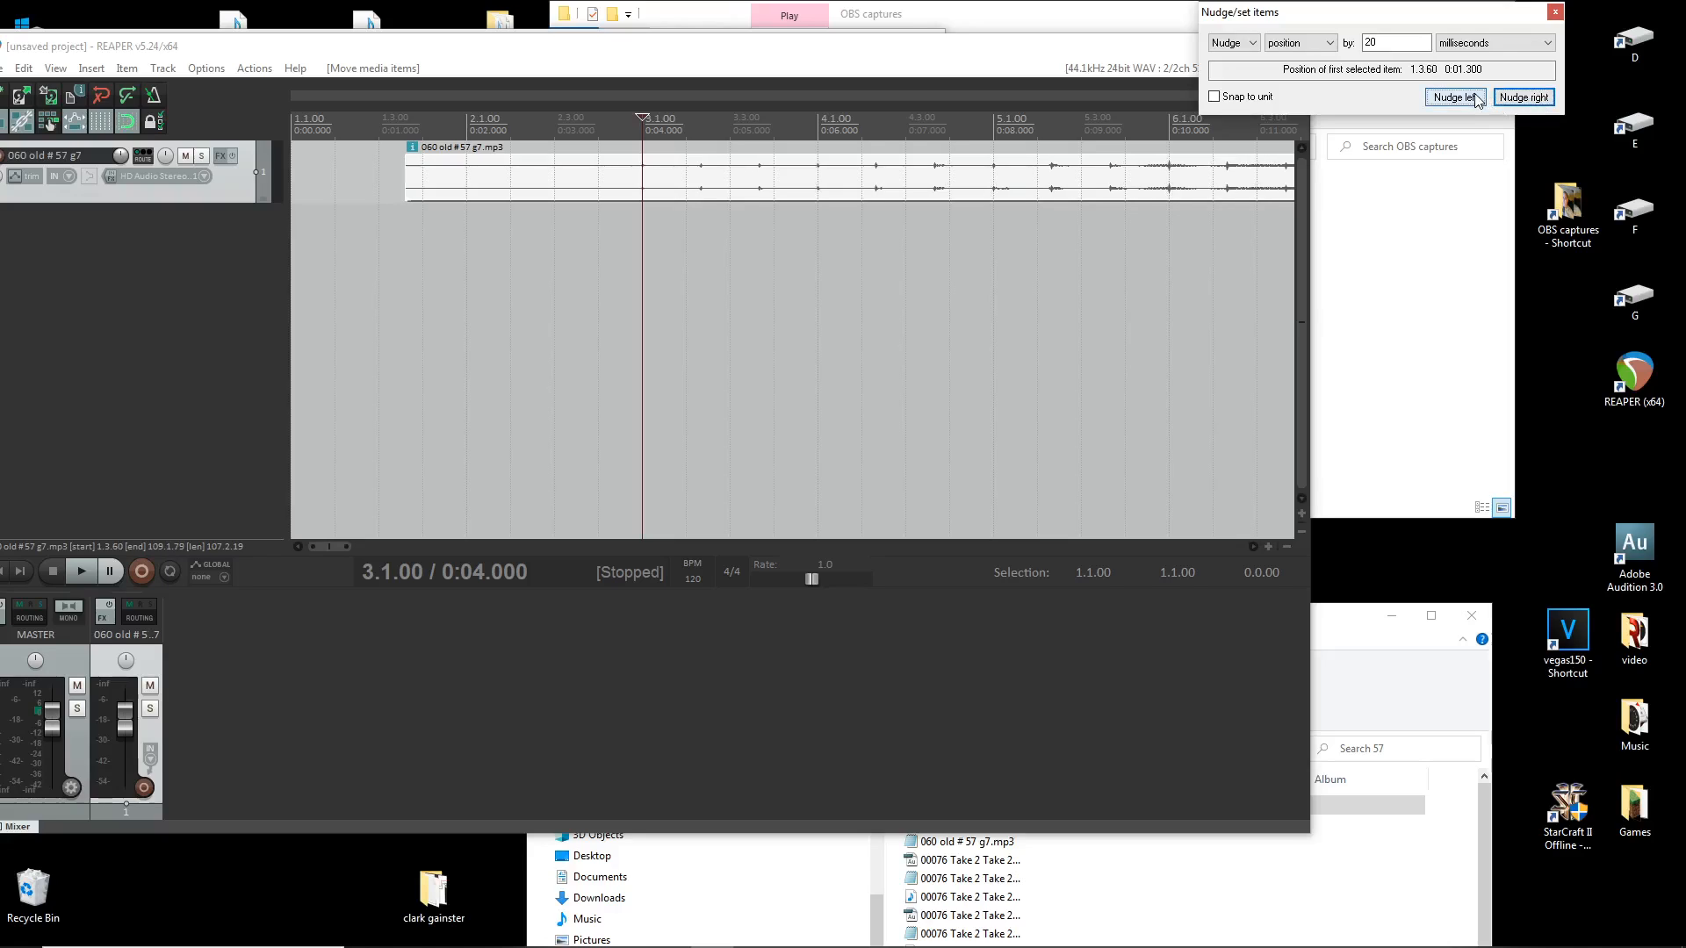
pyautogui.click(568, 249)
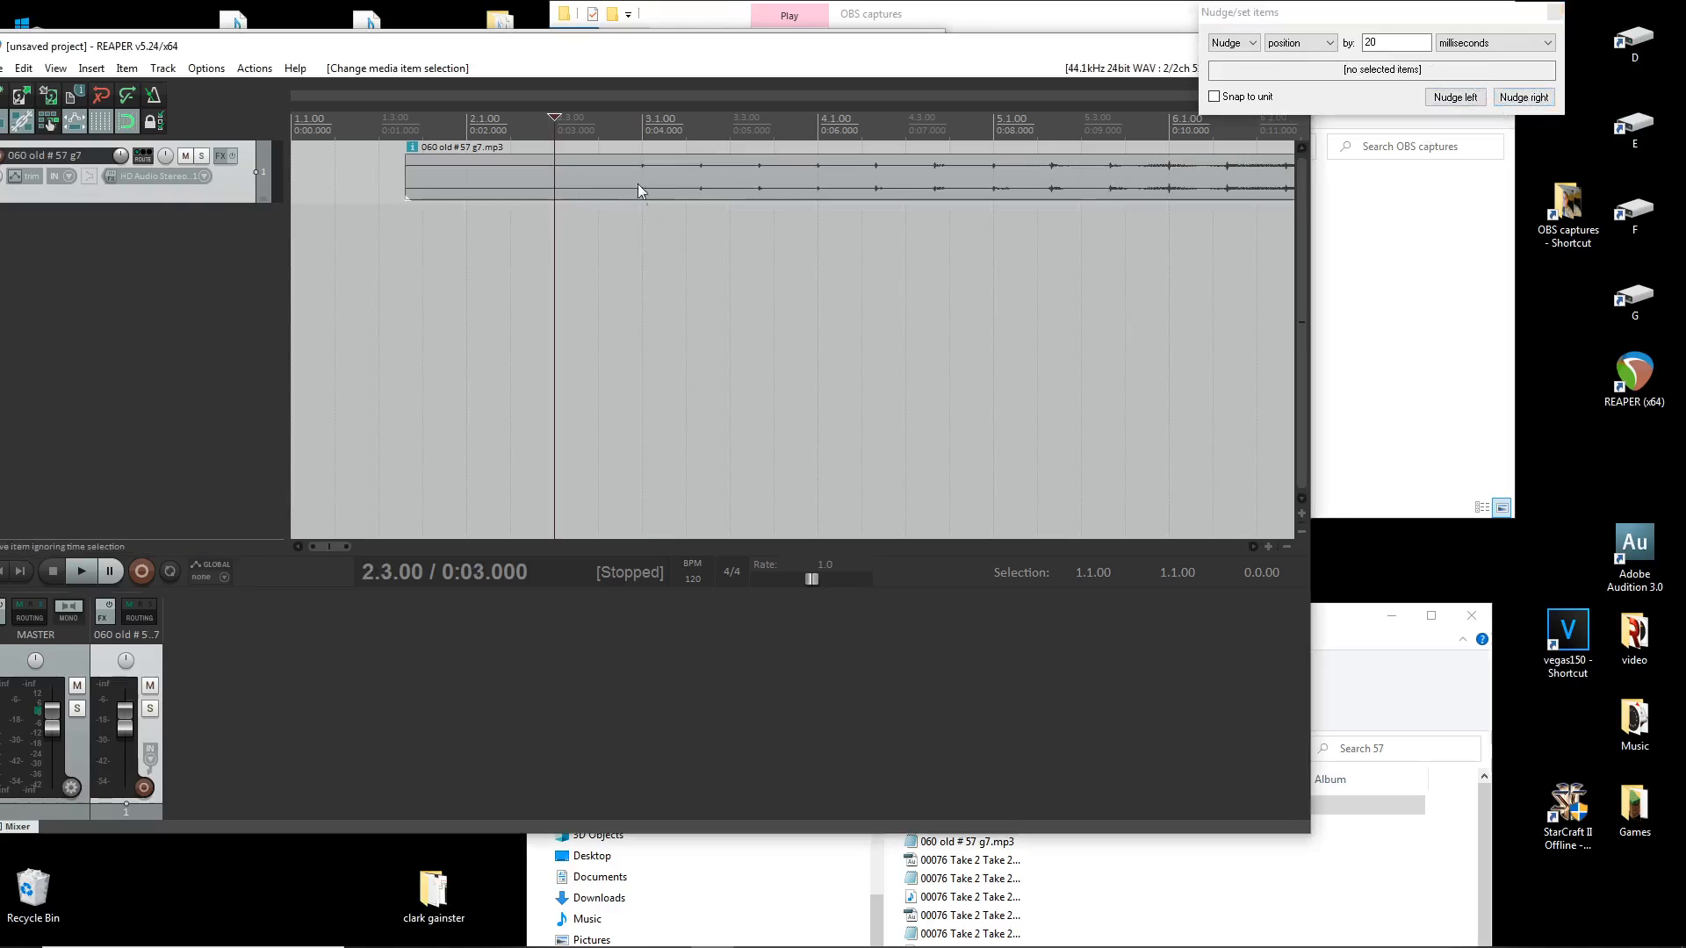
pyautogui.click(644, 221)
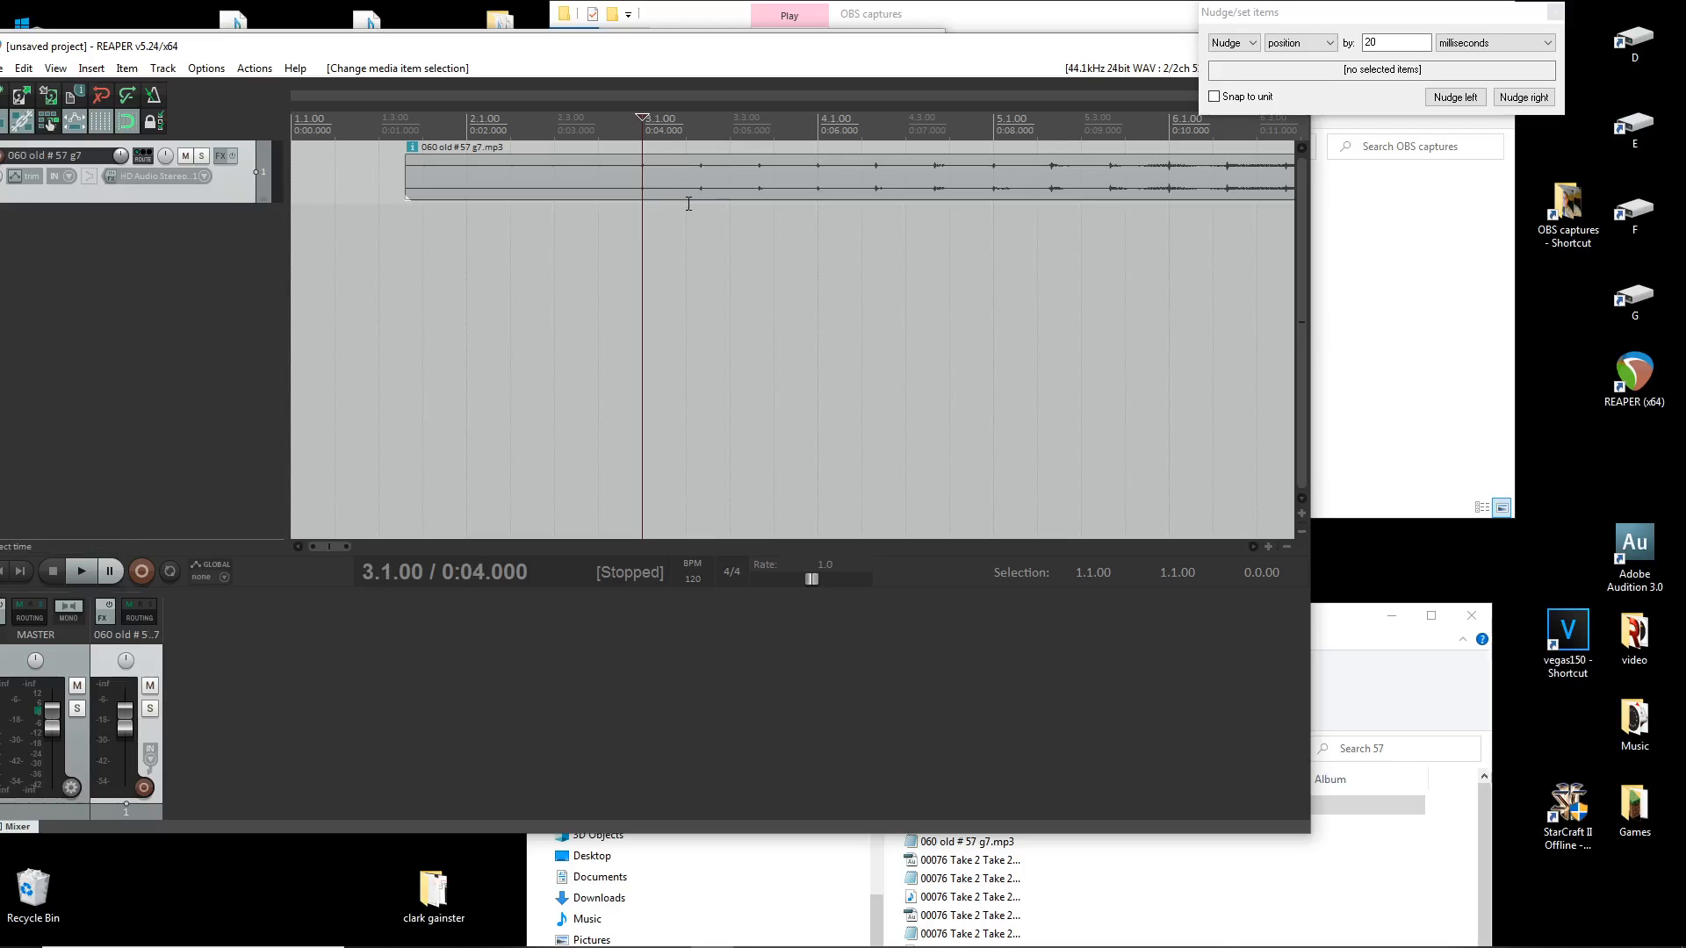
# Step: Tap in a project tempo of 185 BPM and play the audio item from 3.1.00
pyautogui.click(687, 165)
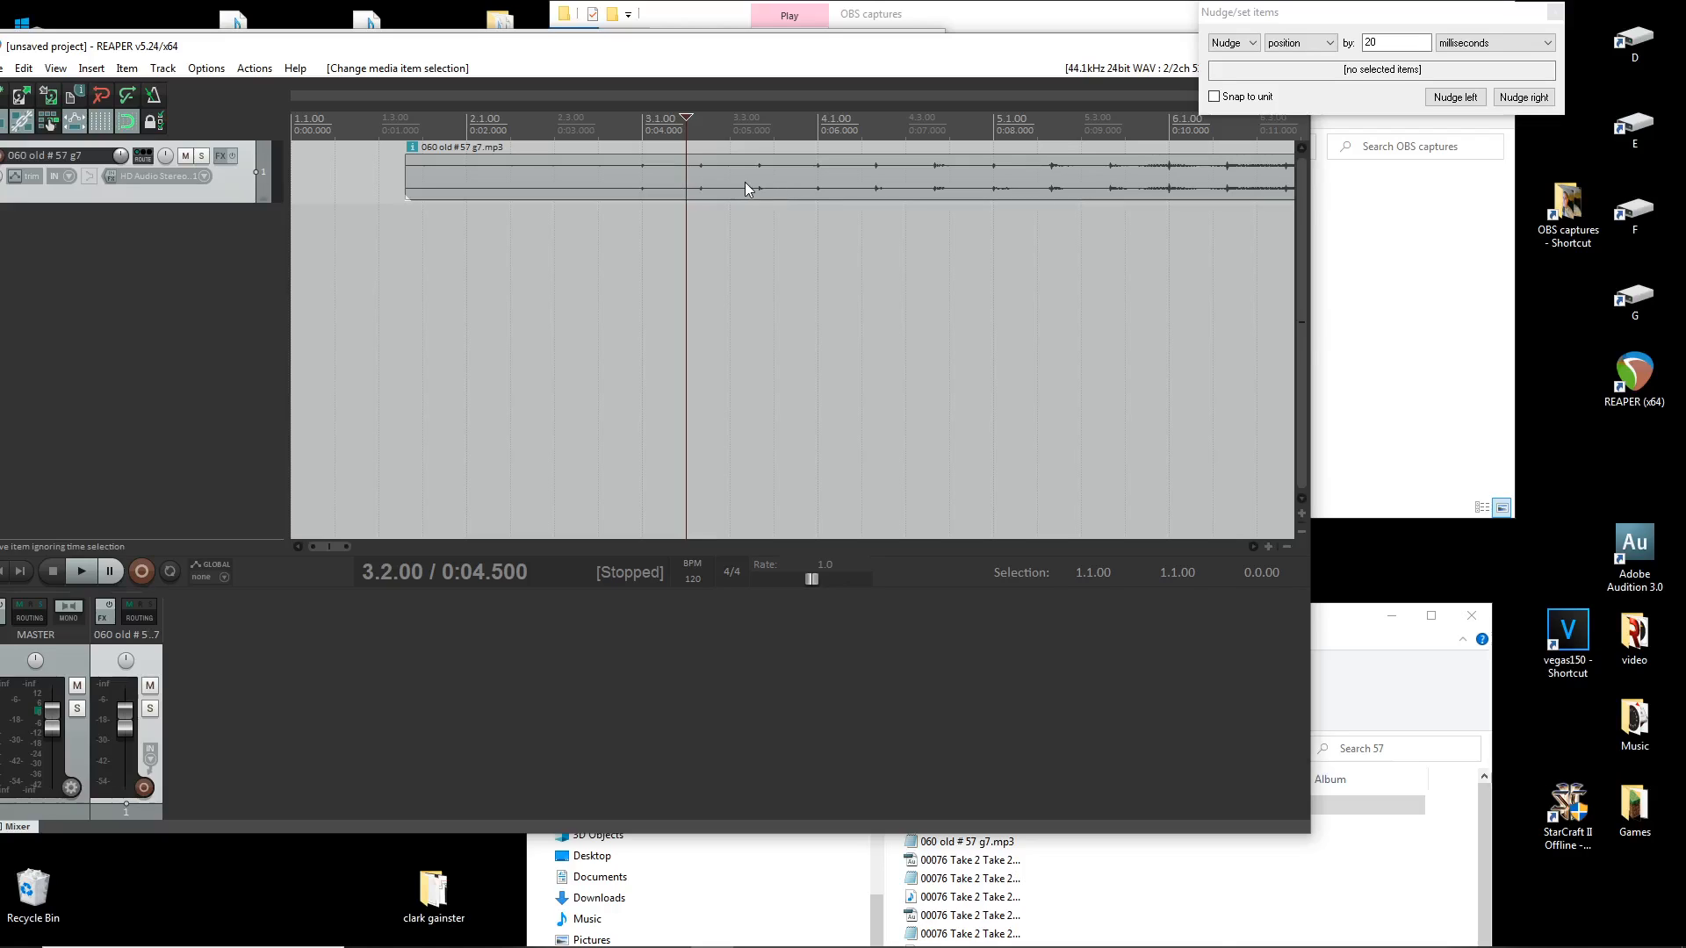
pyautogui.doubleClick(692, 563)
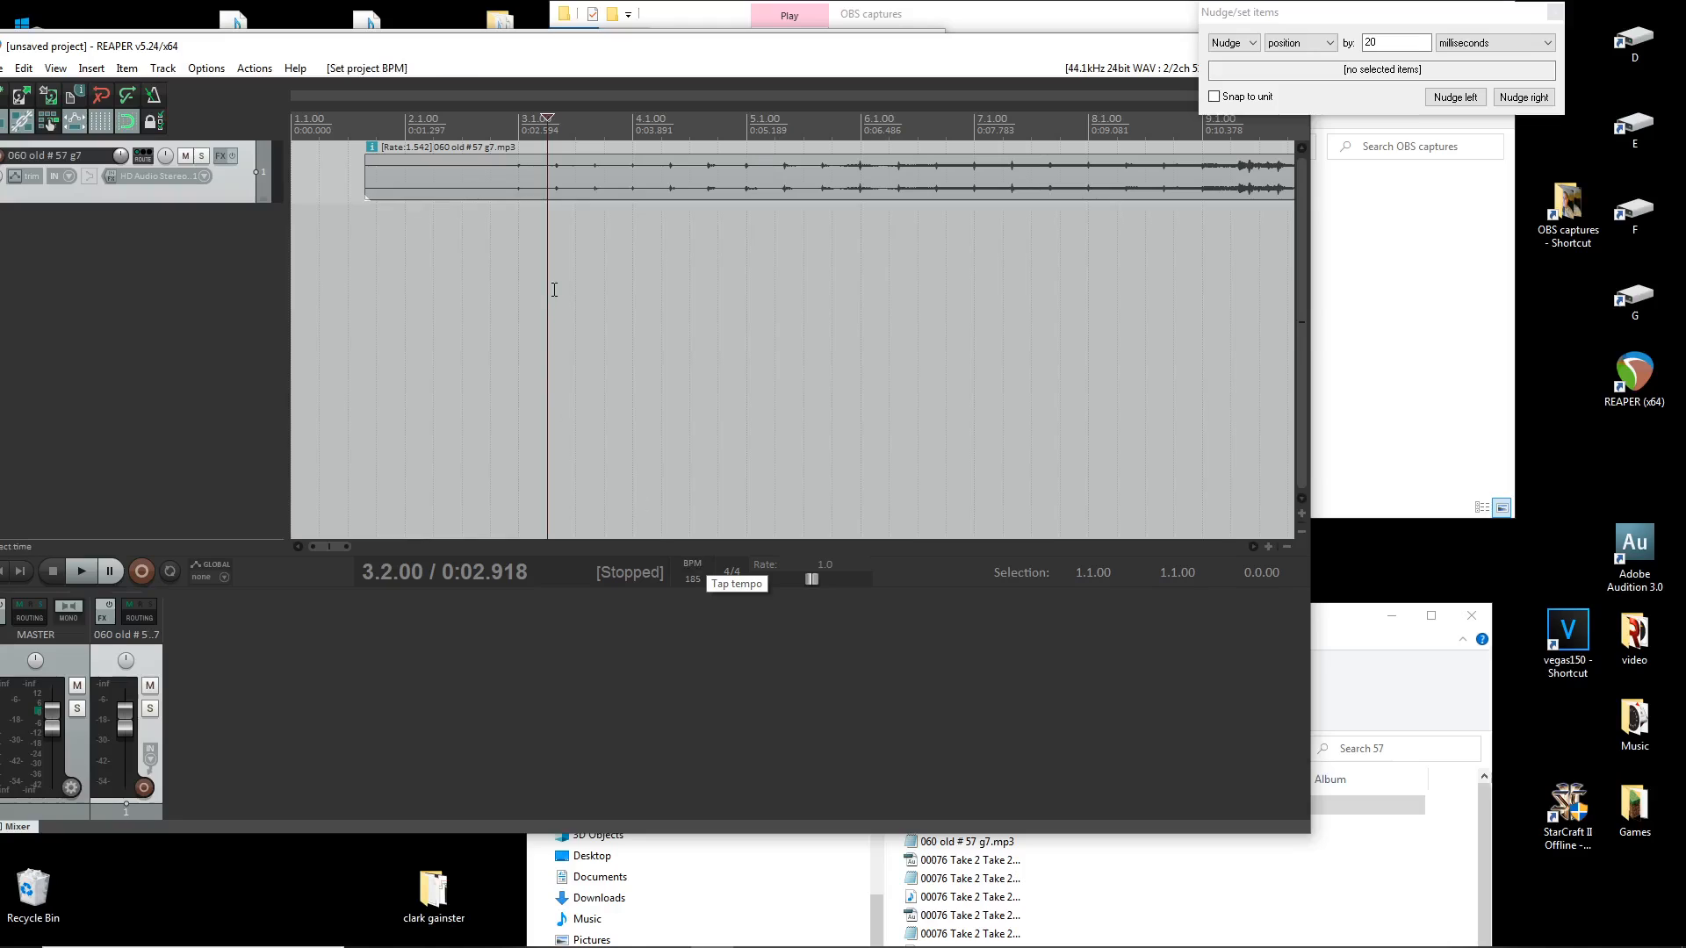
pyautogui.scroll(4, 557, 287)
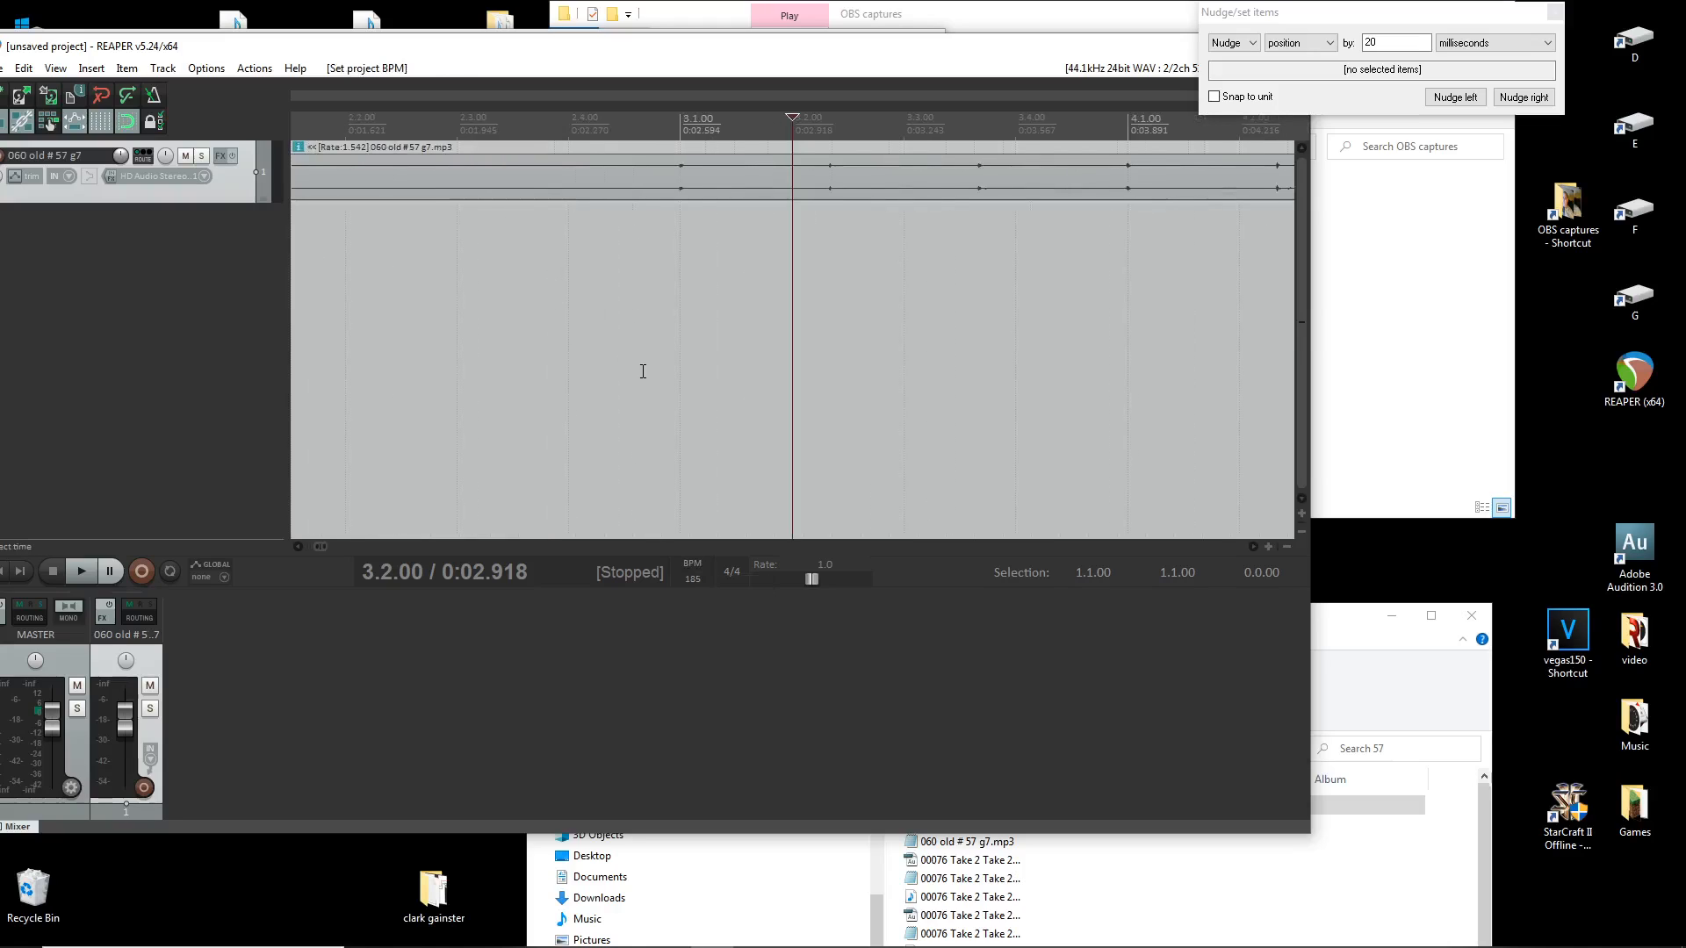
pyautogui.scroll(-4, 648, 355)
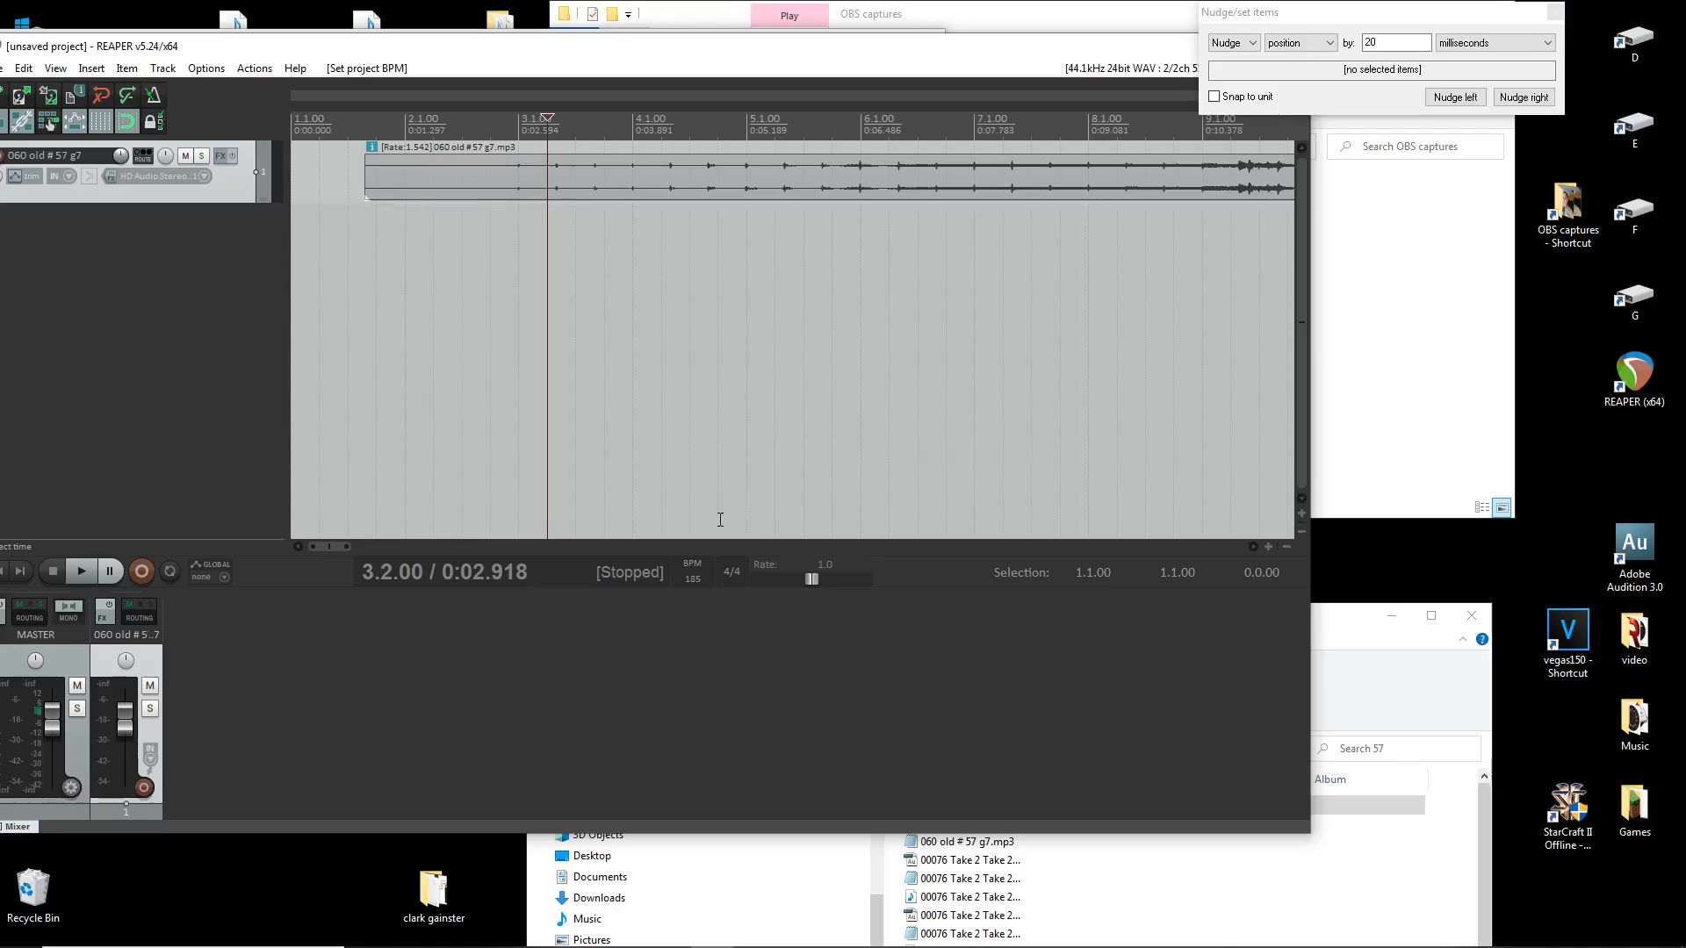
pyautogui.click(513, 260)
pyautogui.press('space')
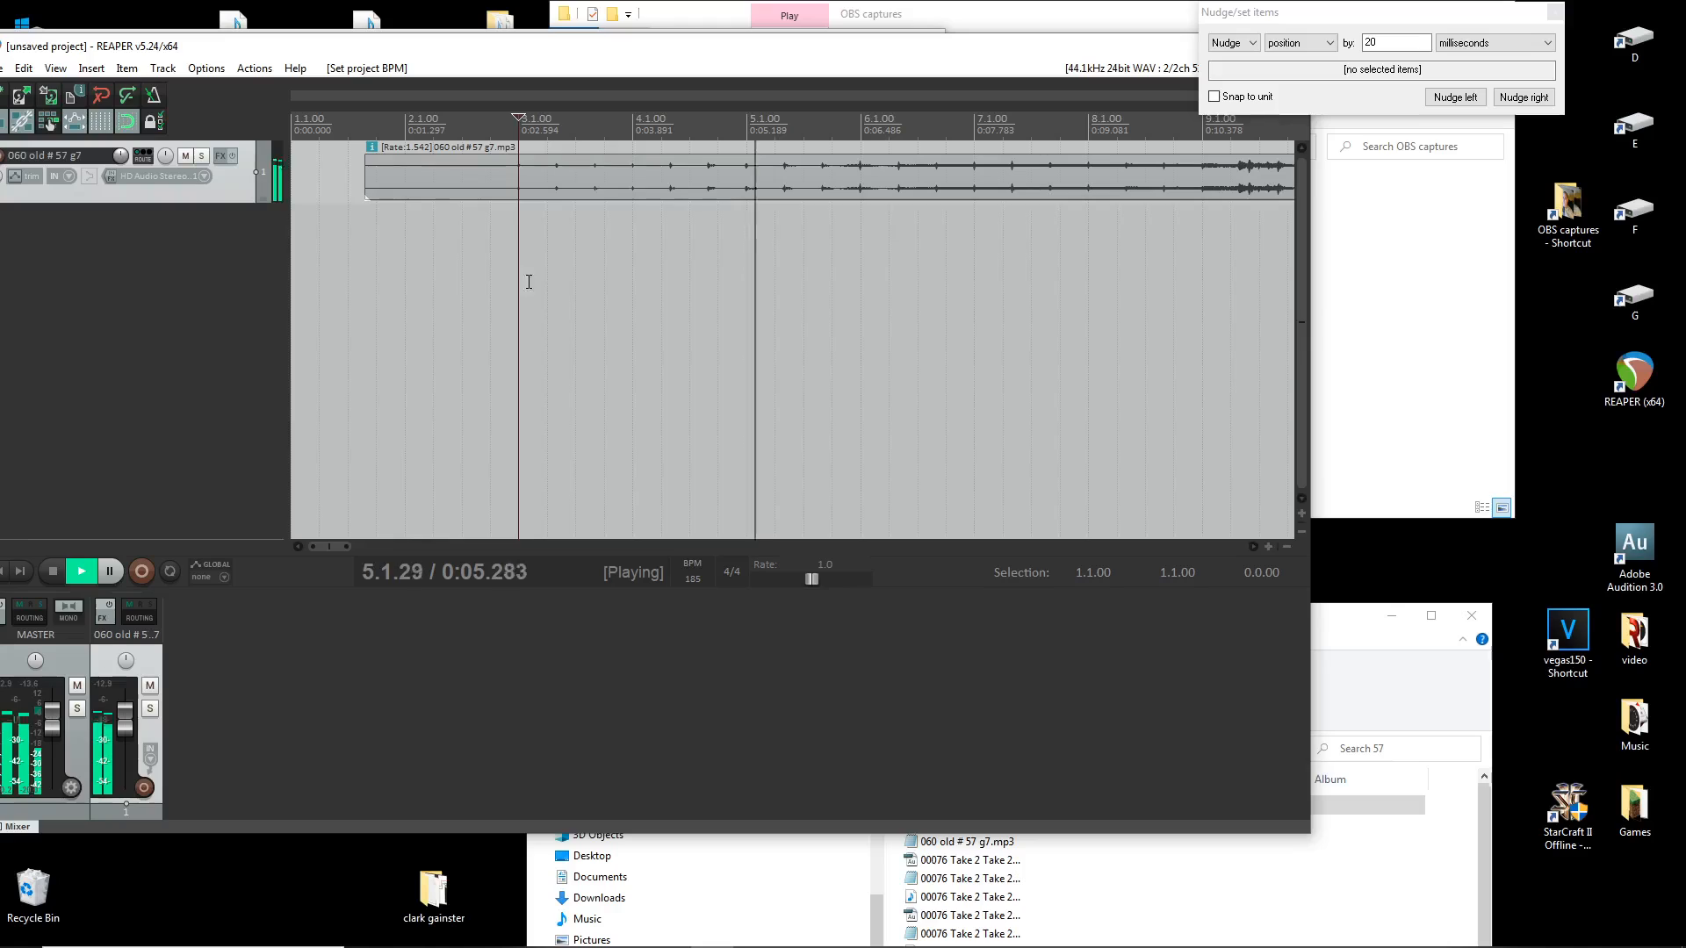
pyautogui.press('space')
# Step: Set the project tempo to 120 BPM and play the audio item from 3.1.00 again
pyautogui.click(695, 579)
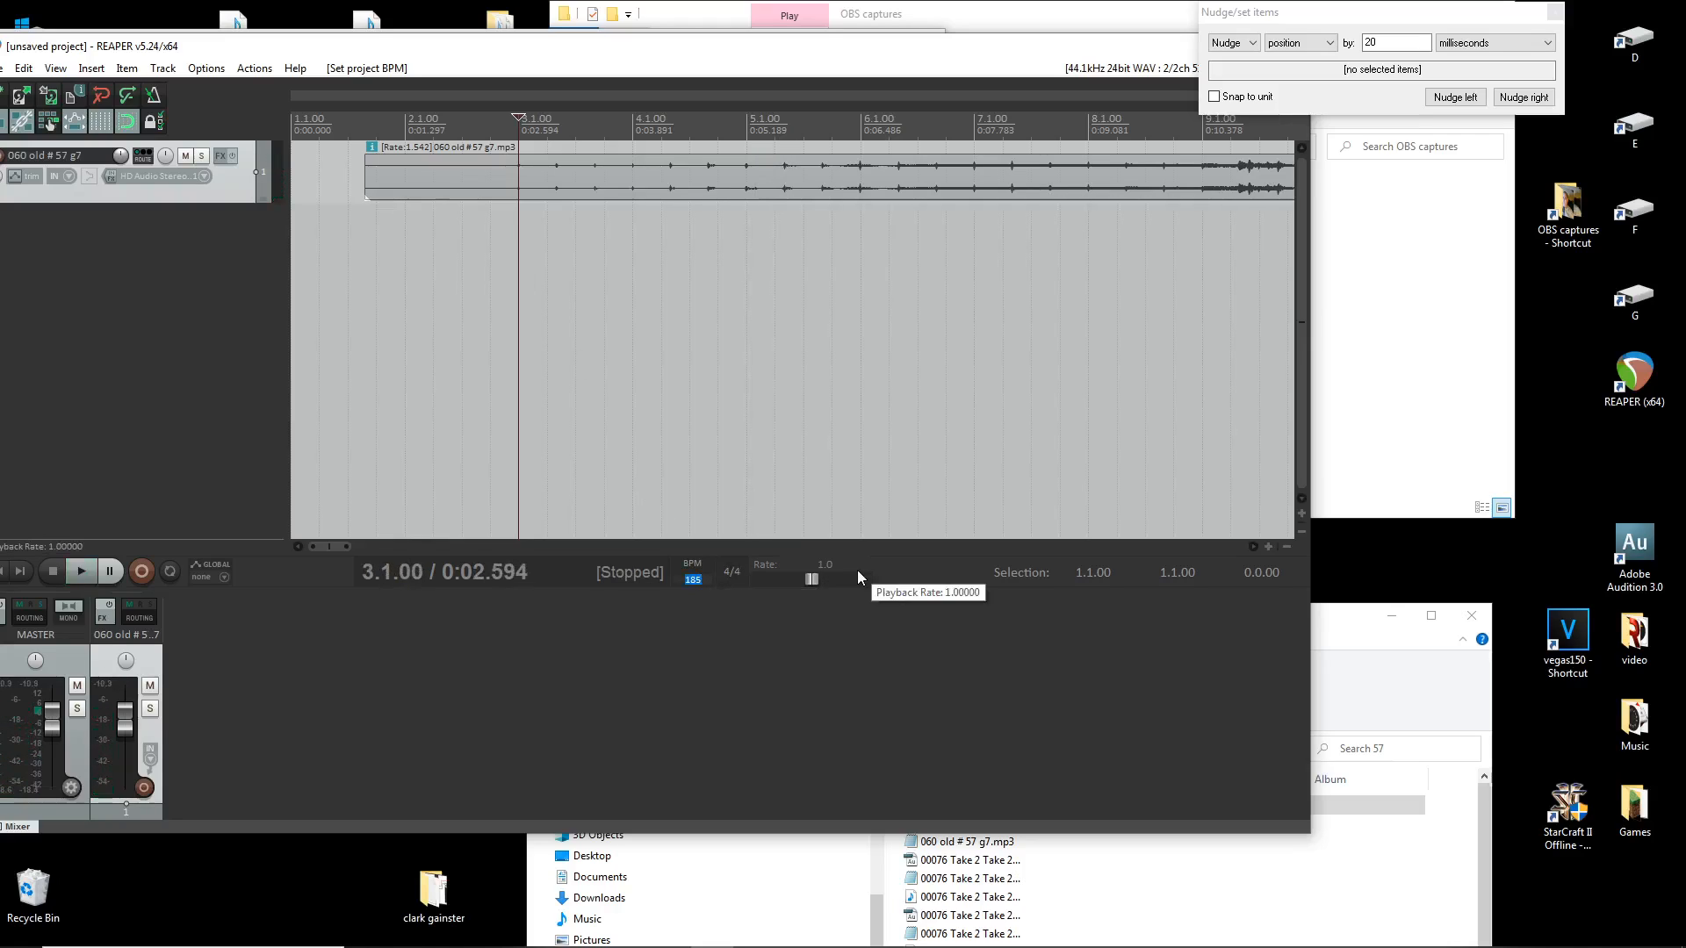
pyautogui.write('120')
pyautogui.press('Return')
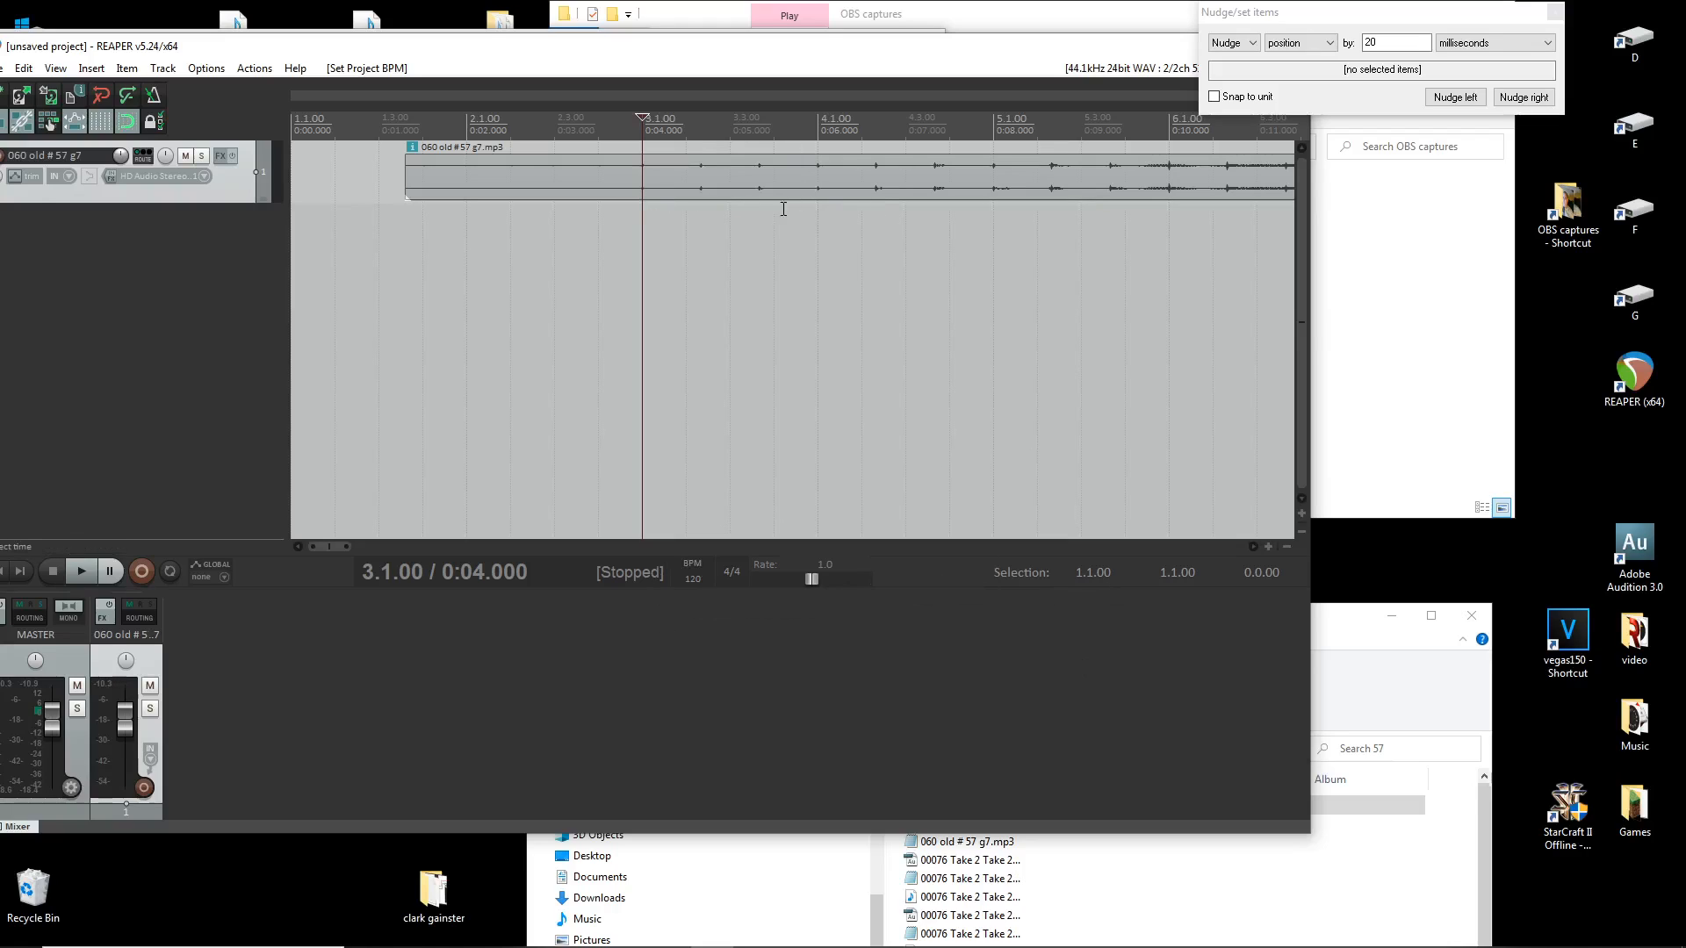
pyautogui.press('space')
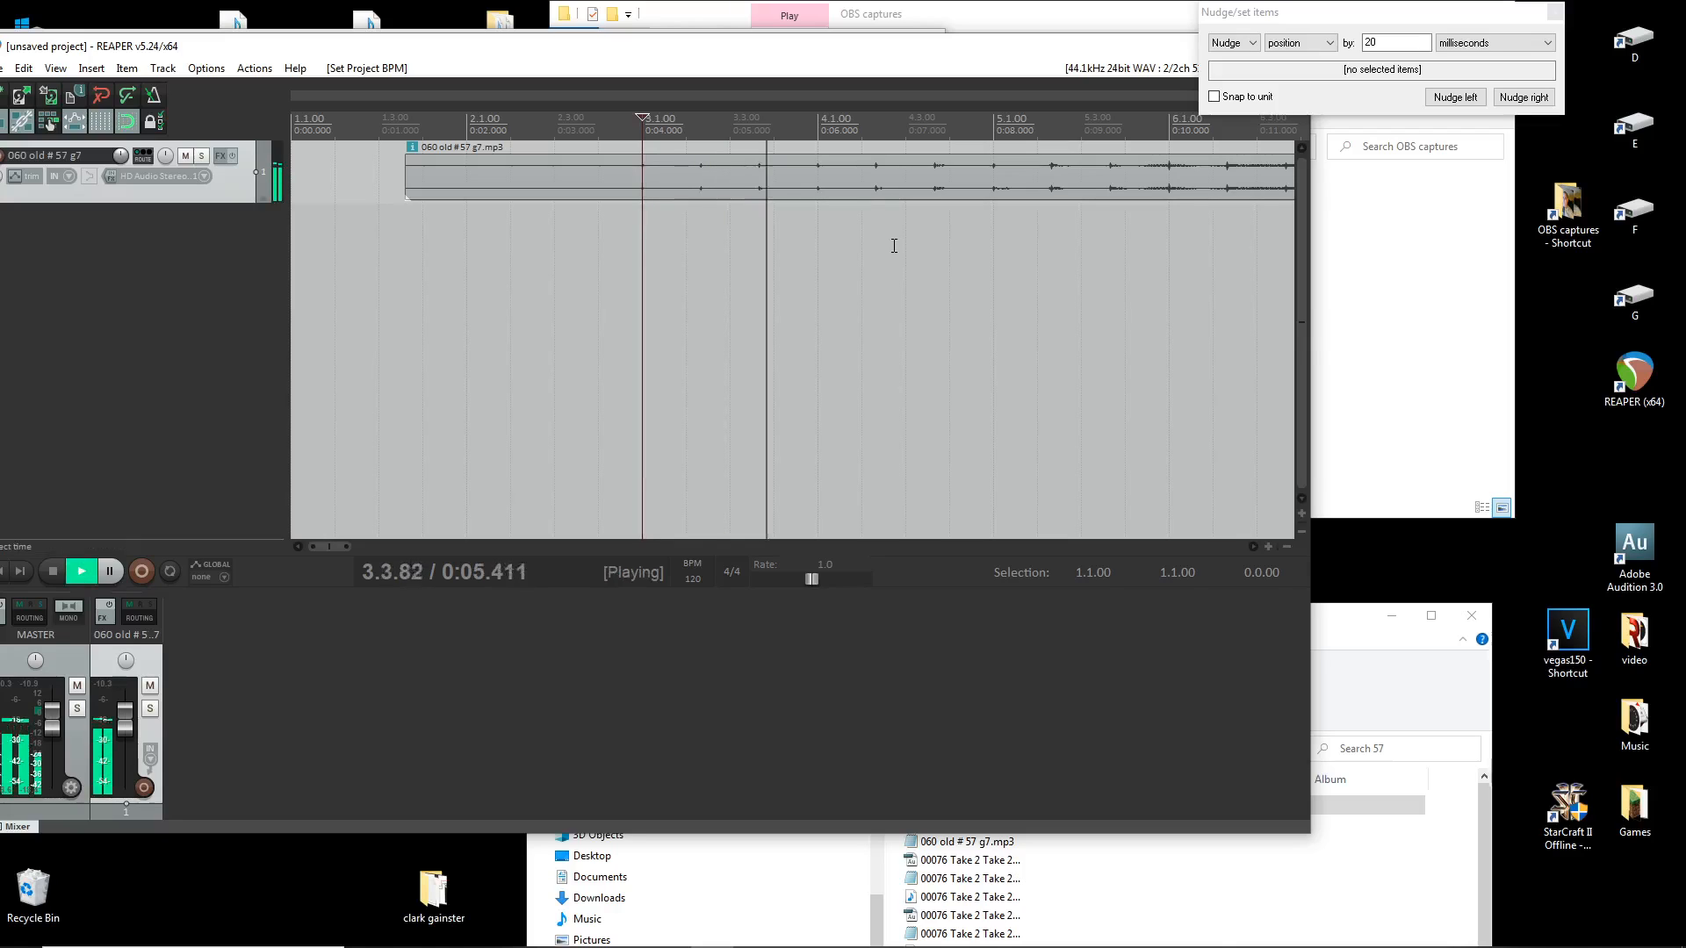
pyautogui.scroll(-2, 892, 252)
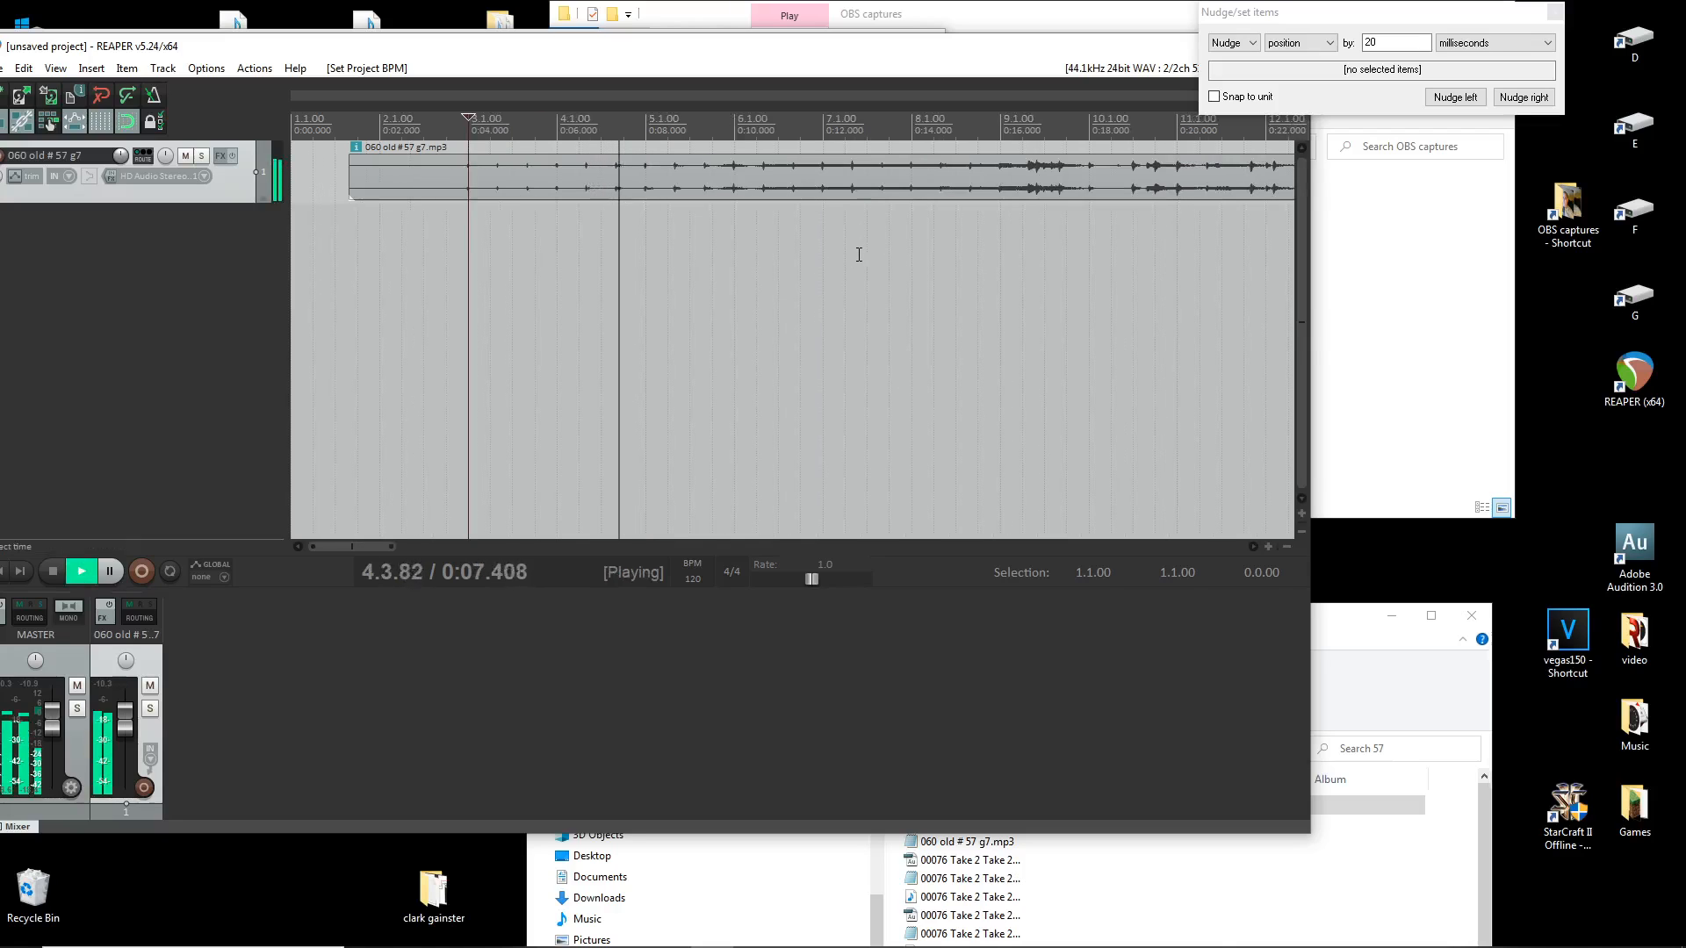
pyautogui.press('space')
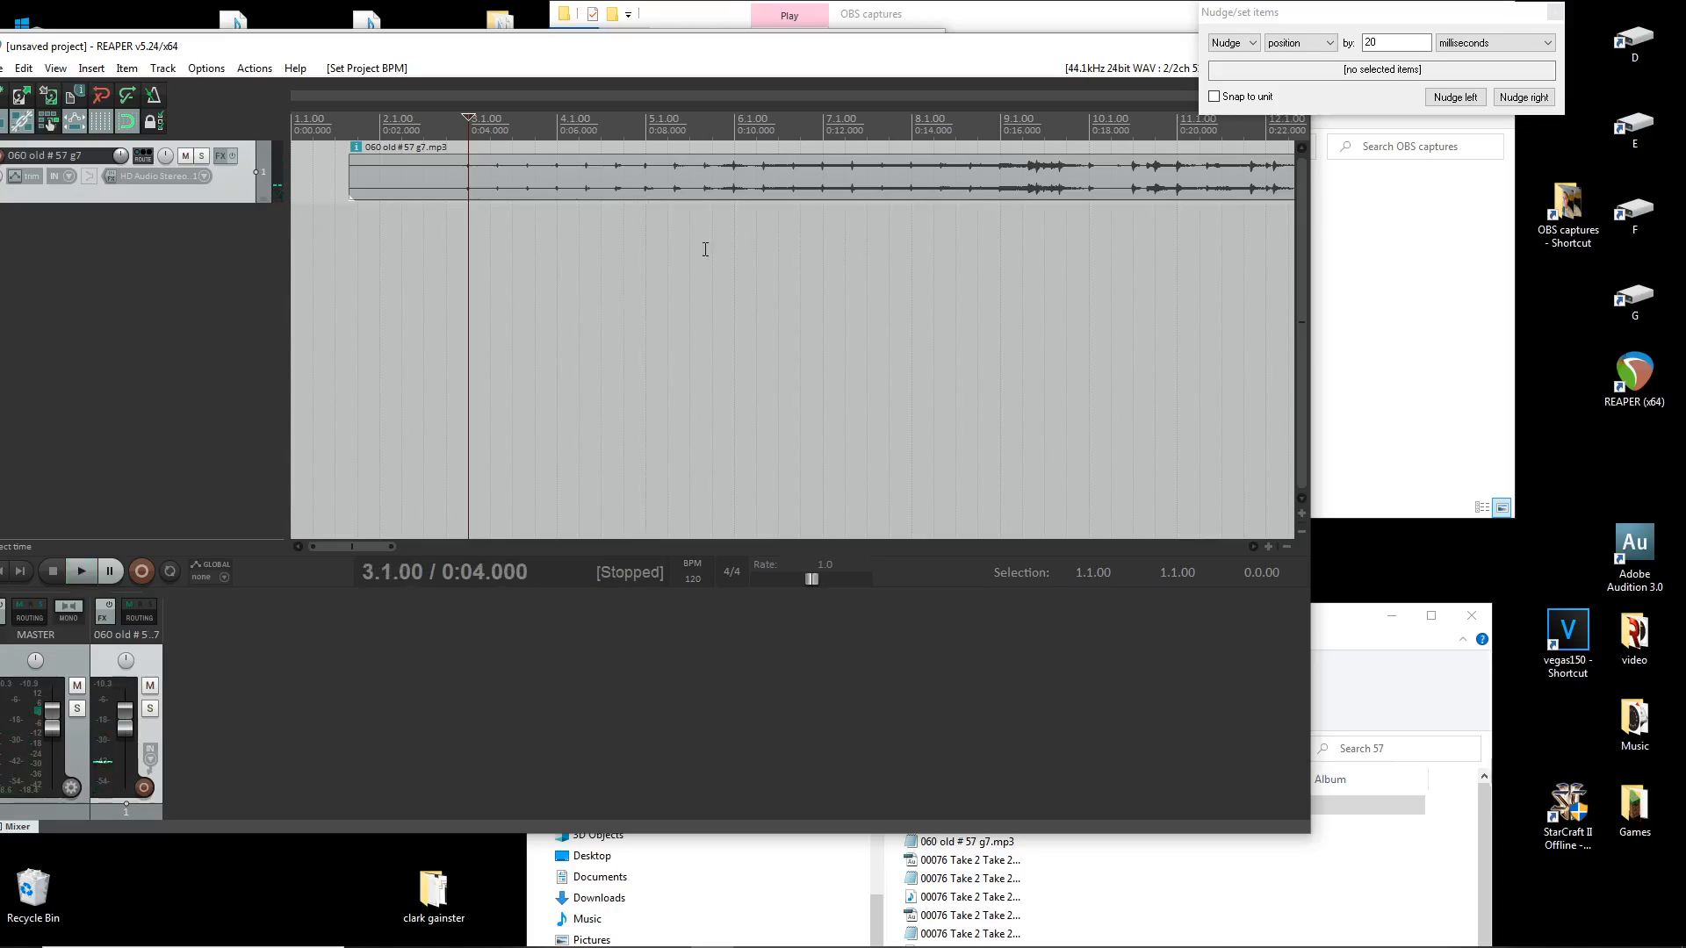
# Step: Play the project from its start with the metronome enabled, stop playback and disable the metronome
pyautogui.click(155, 93)
pyautogui.click(292, 254)
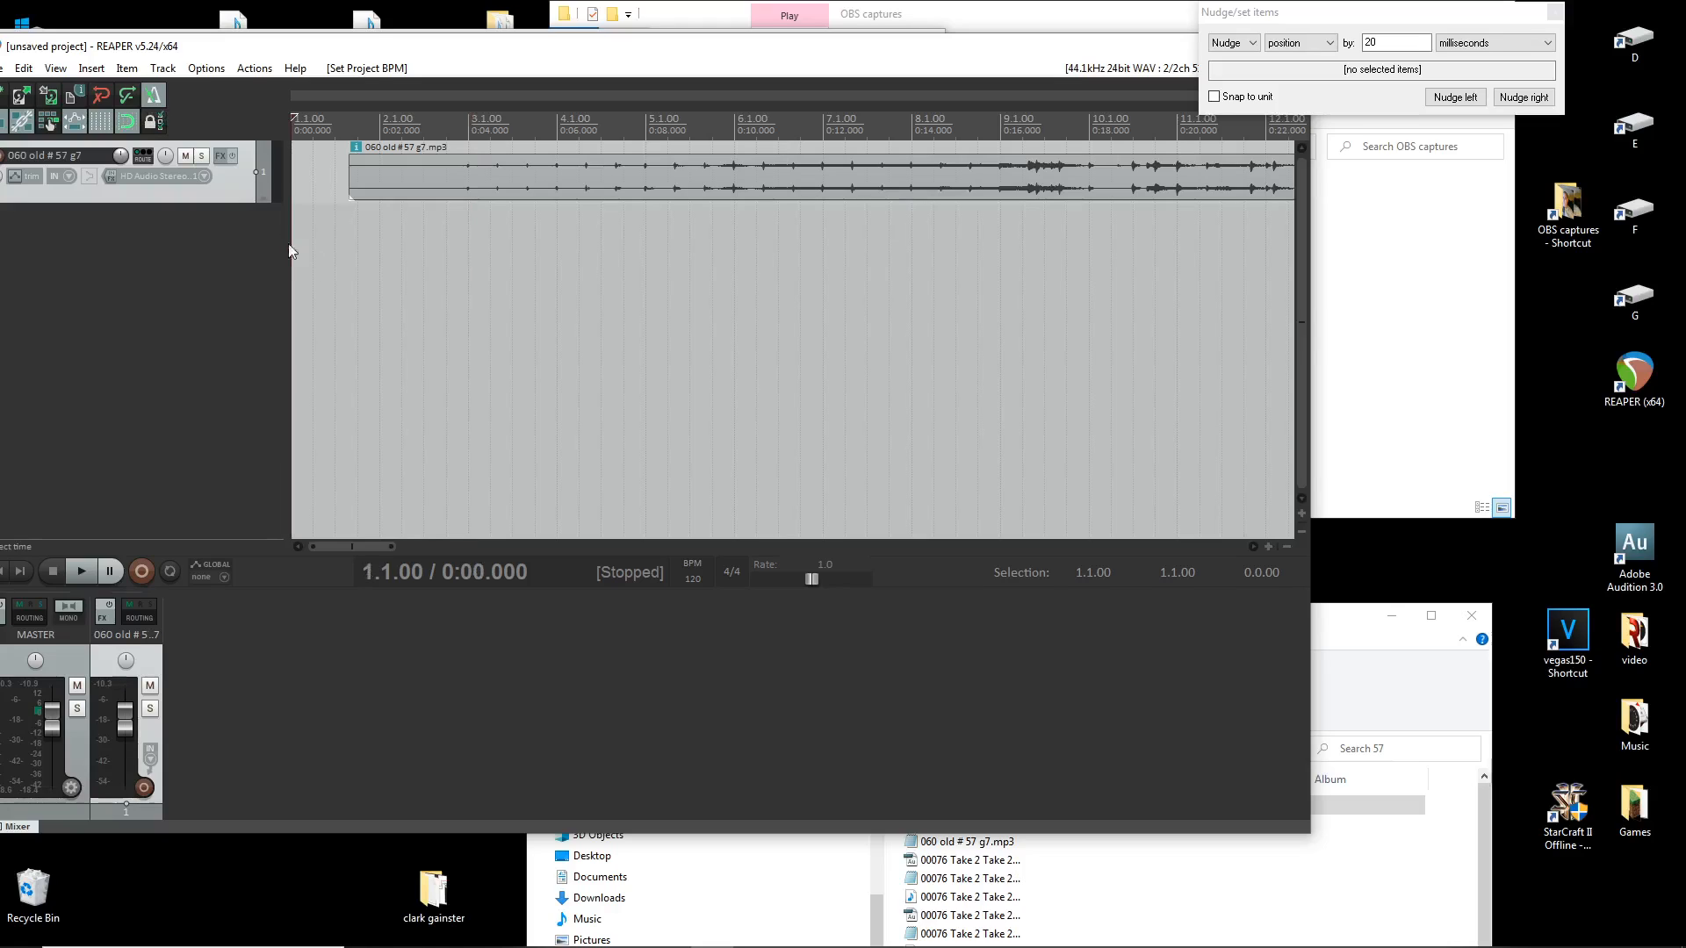
pyautogui.press('space')
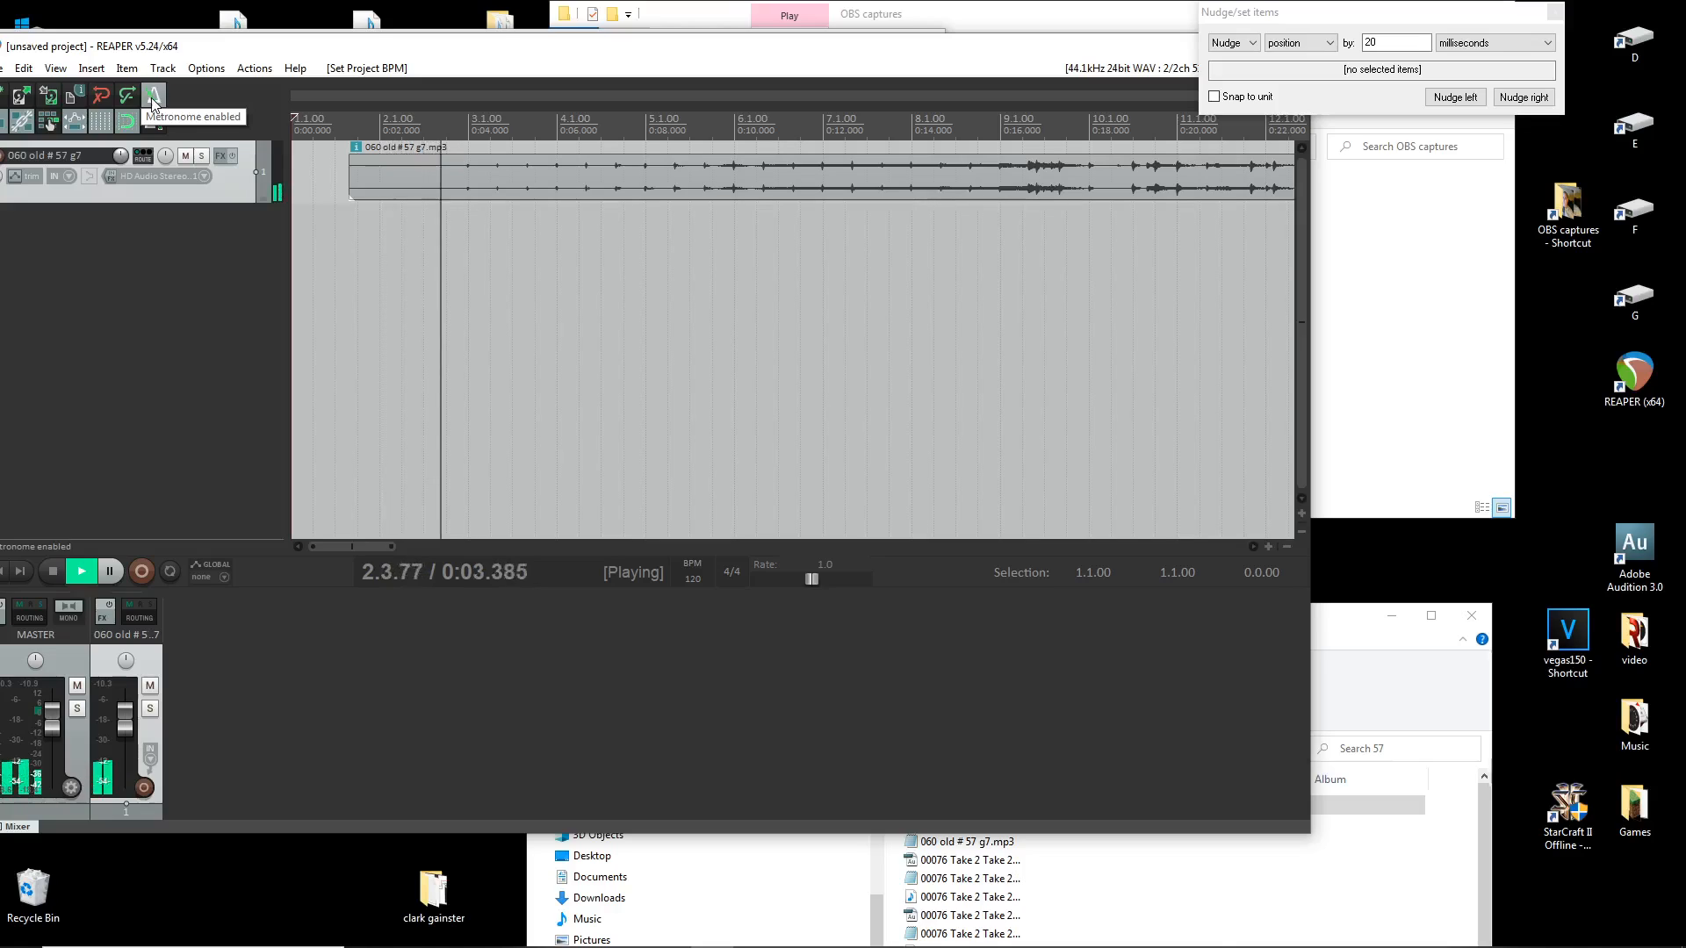
pyautogui.press('space')
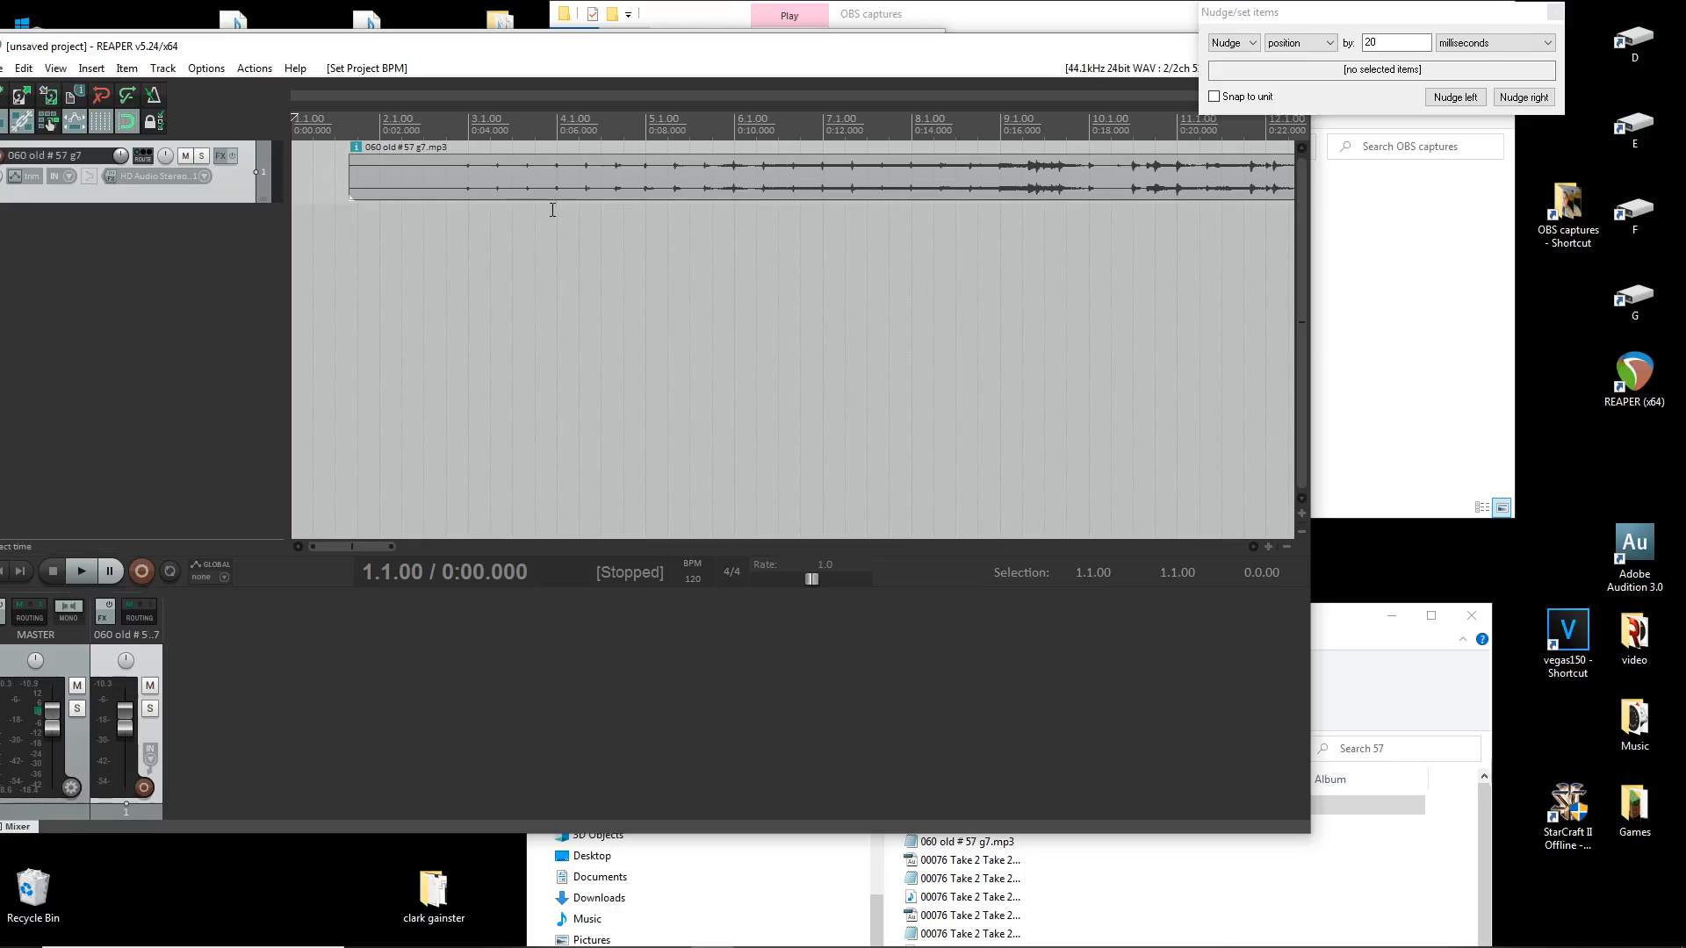
# Step: Move the audio item to 1.4.00 (0:01.500), deselect it and play it from one beat before bar 3
pyautogui.scroll(3, 609, 264)
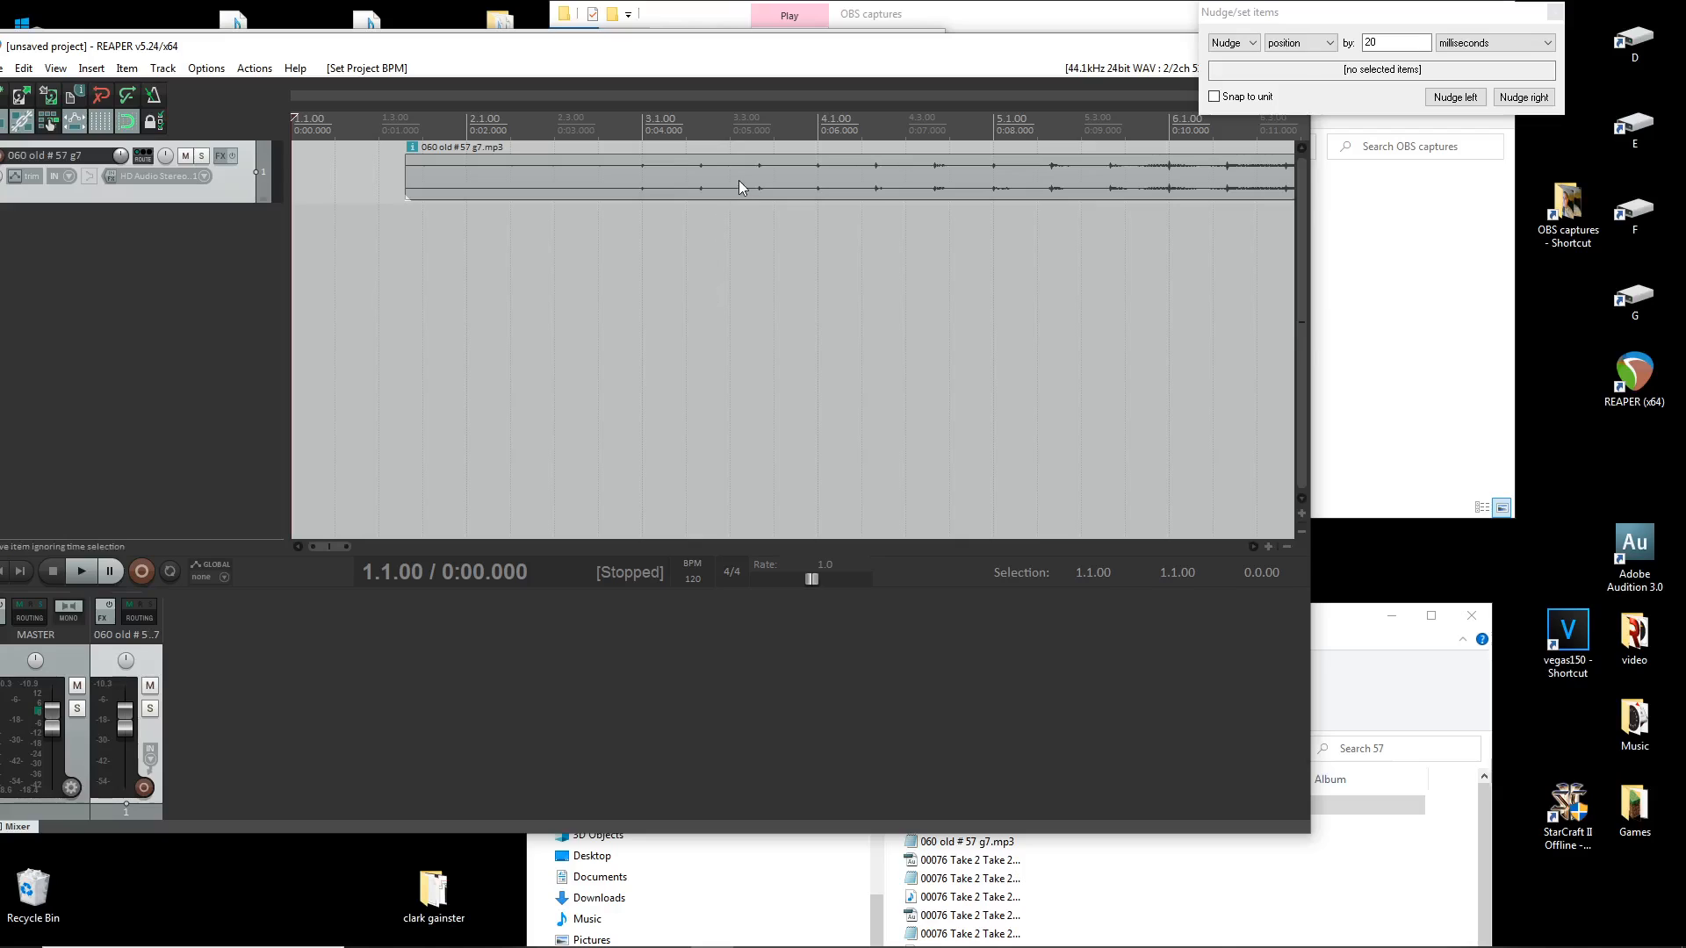
pyautogui.moveTo(739, 181)
pyautogui.mouseDown()
pyautogui.moveTo(669, 181)
pyautogui.moveTo(757, 182)
pyautogui.mouseUp()
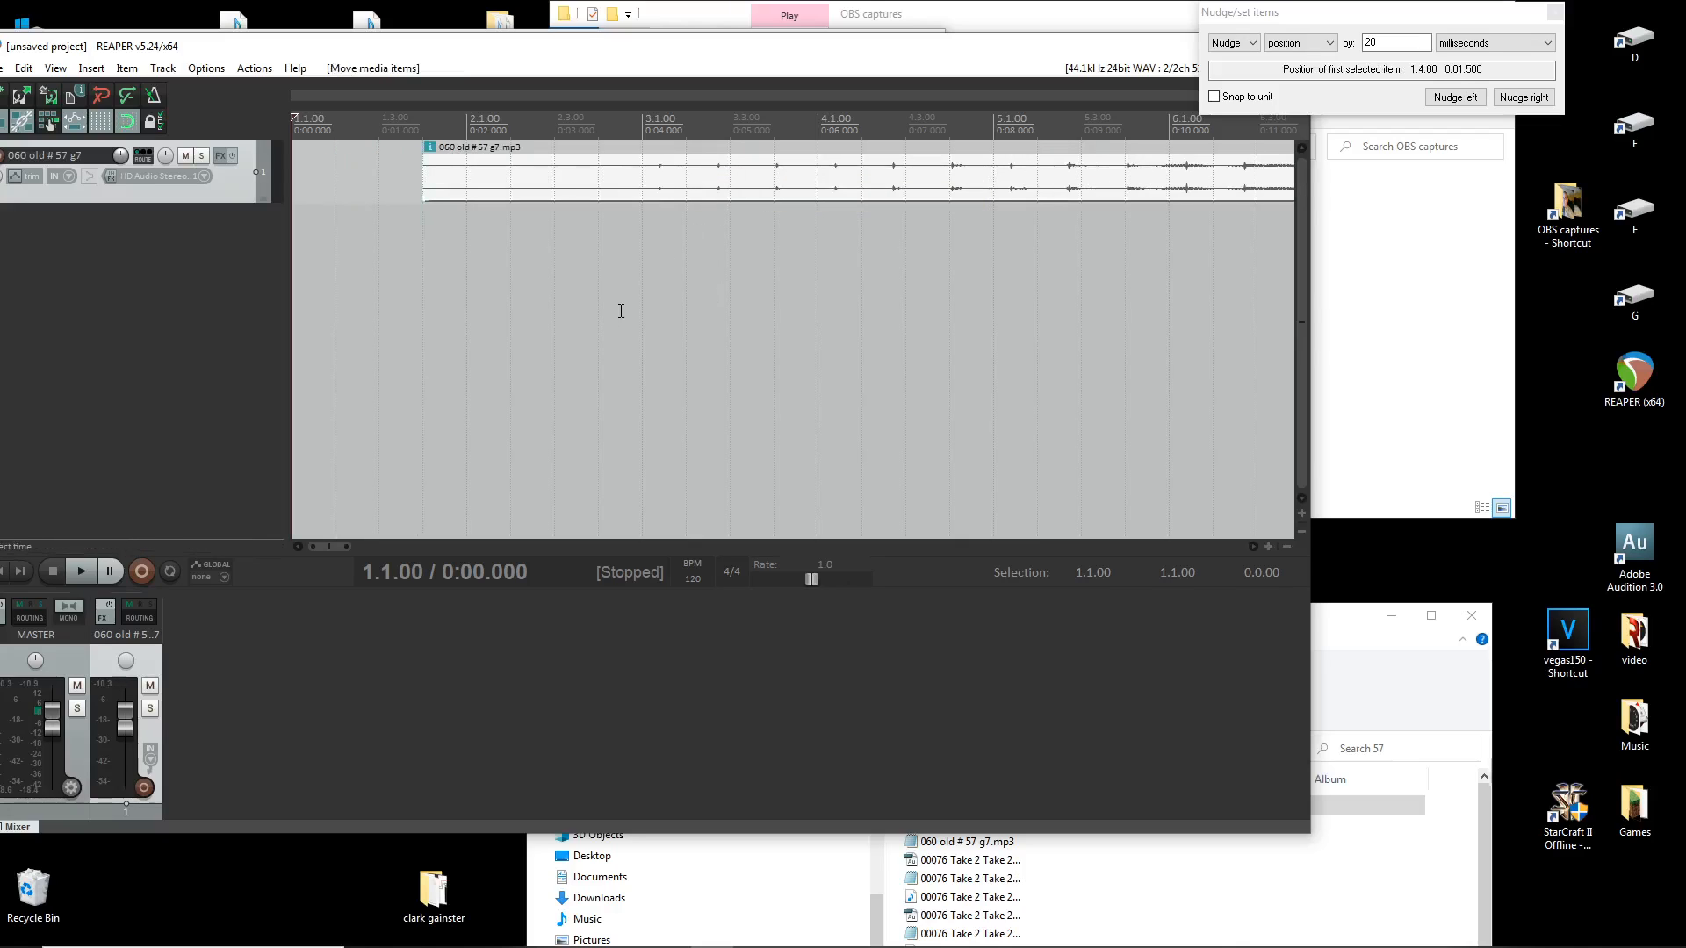
pyautogui.click(622, 314)
pyautogui.press('space')
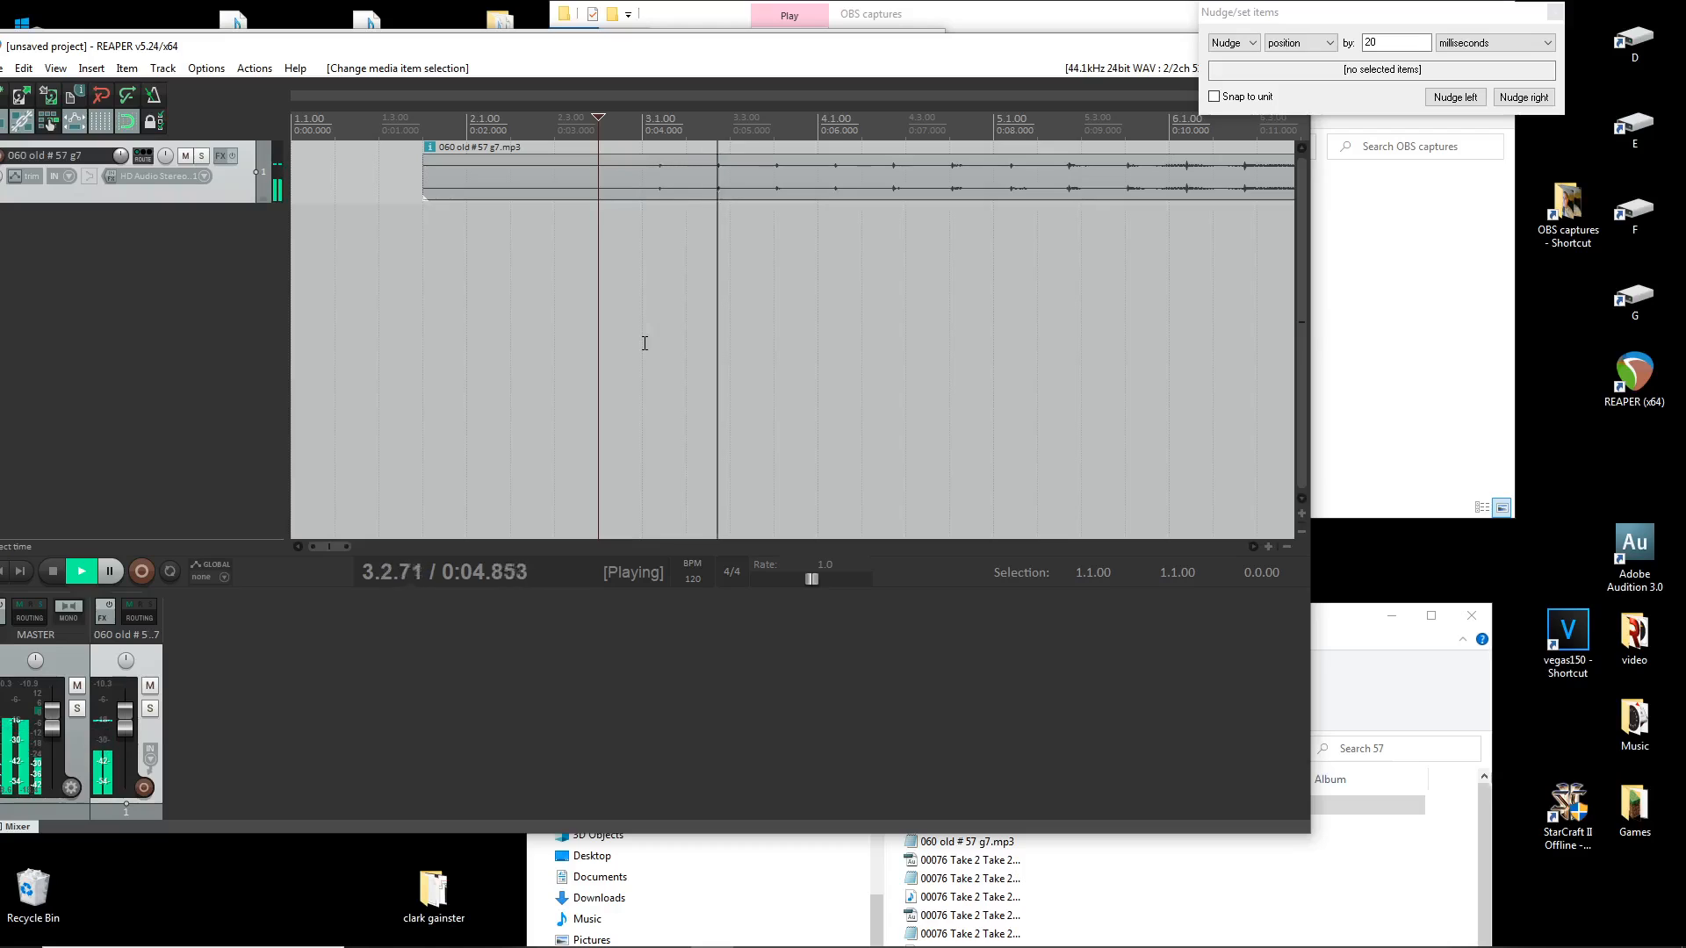
pyautogui.press('space')
# Step: Delete the audio item from the track and tap in a project tempo of 93 BPM
pyautogui.click(855, 187)
pyautogui.press('Delete')
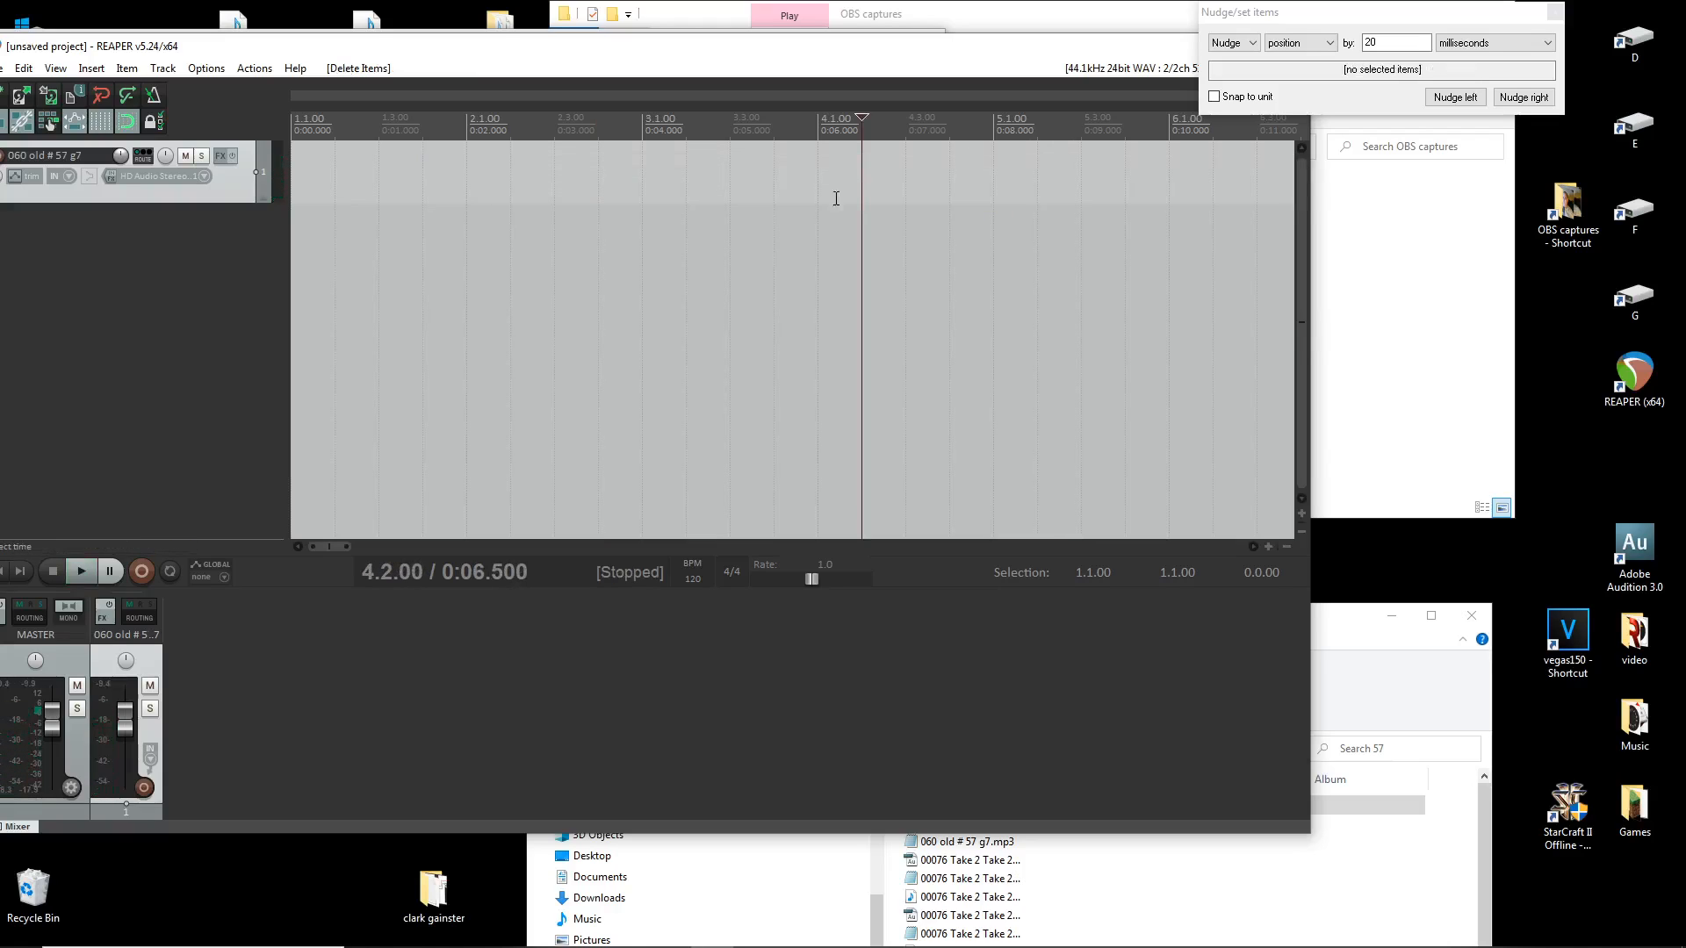
pyautogui.click(695, 571)
pyautogui.click(696, 571)
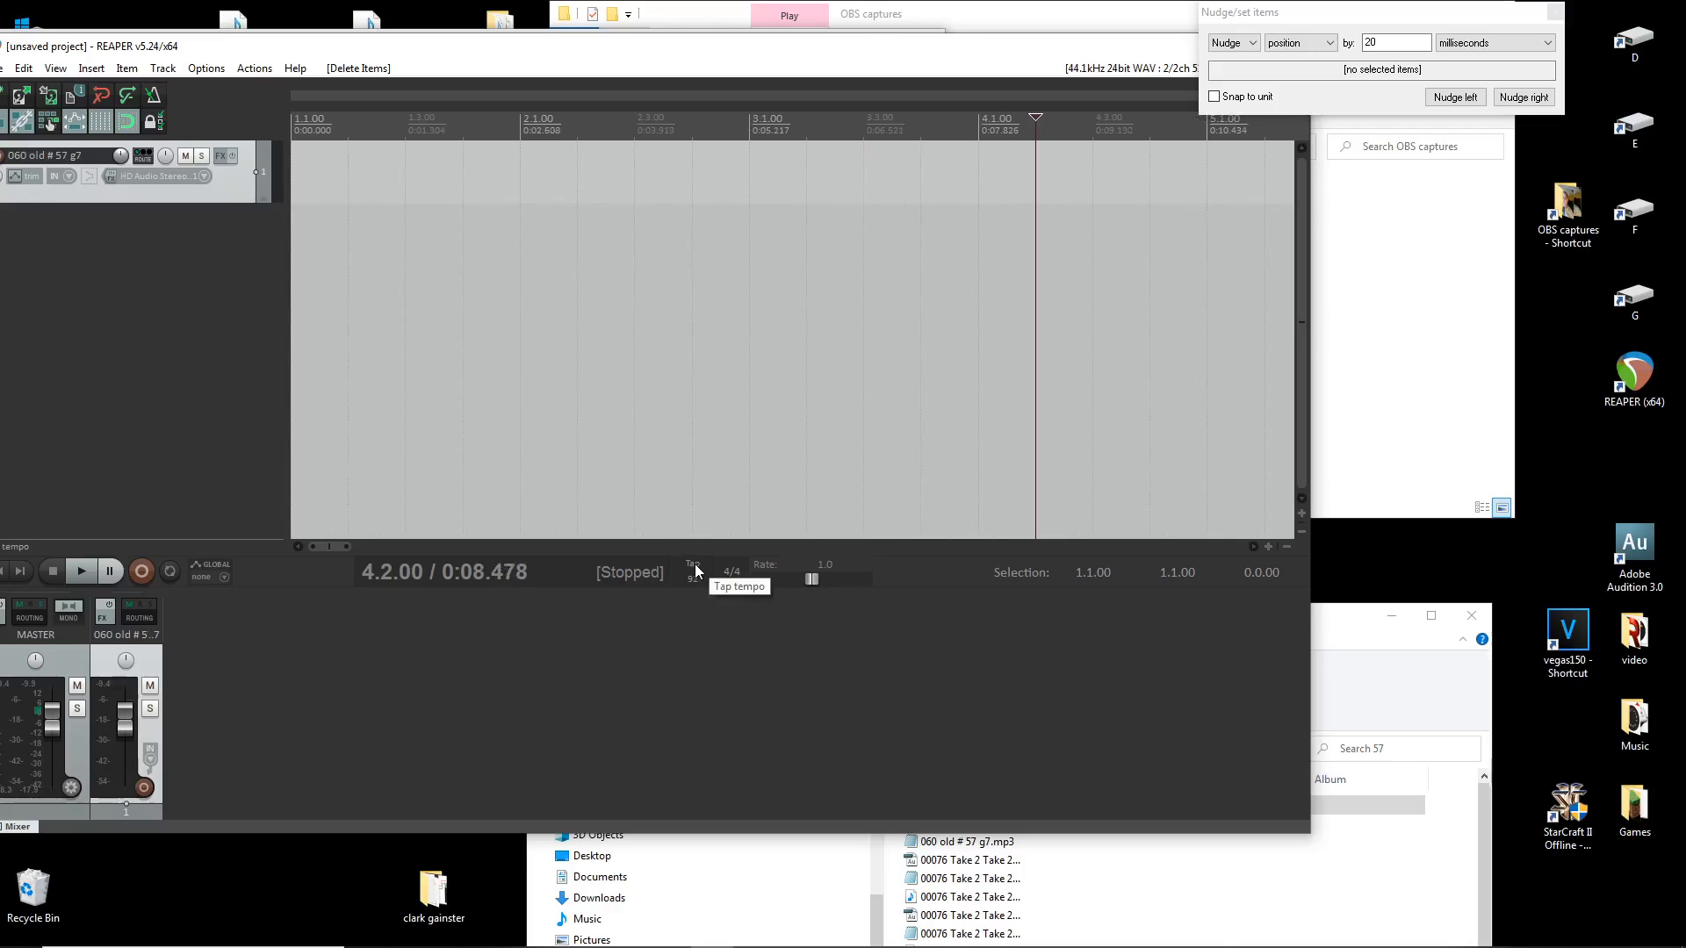
pyautogui.click(696, 570)
pyautogui.click(695, 571)
pyautogui.click(695, 571)
pyautogui.click(696, 571)
pyautogui.click(695, 571)
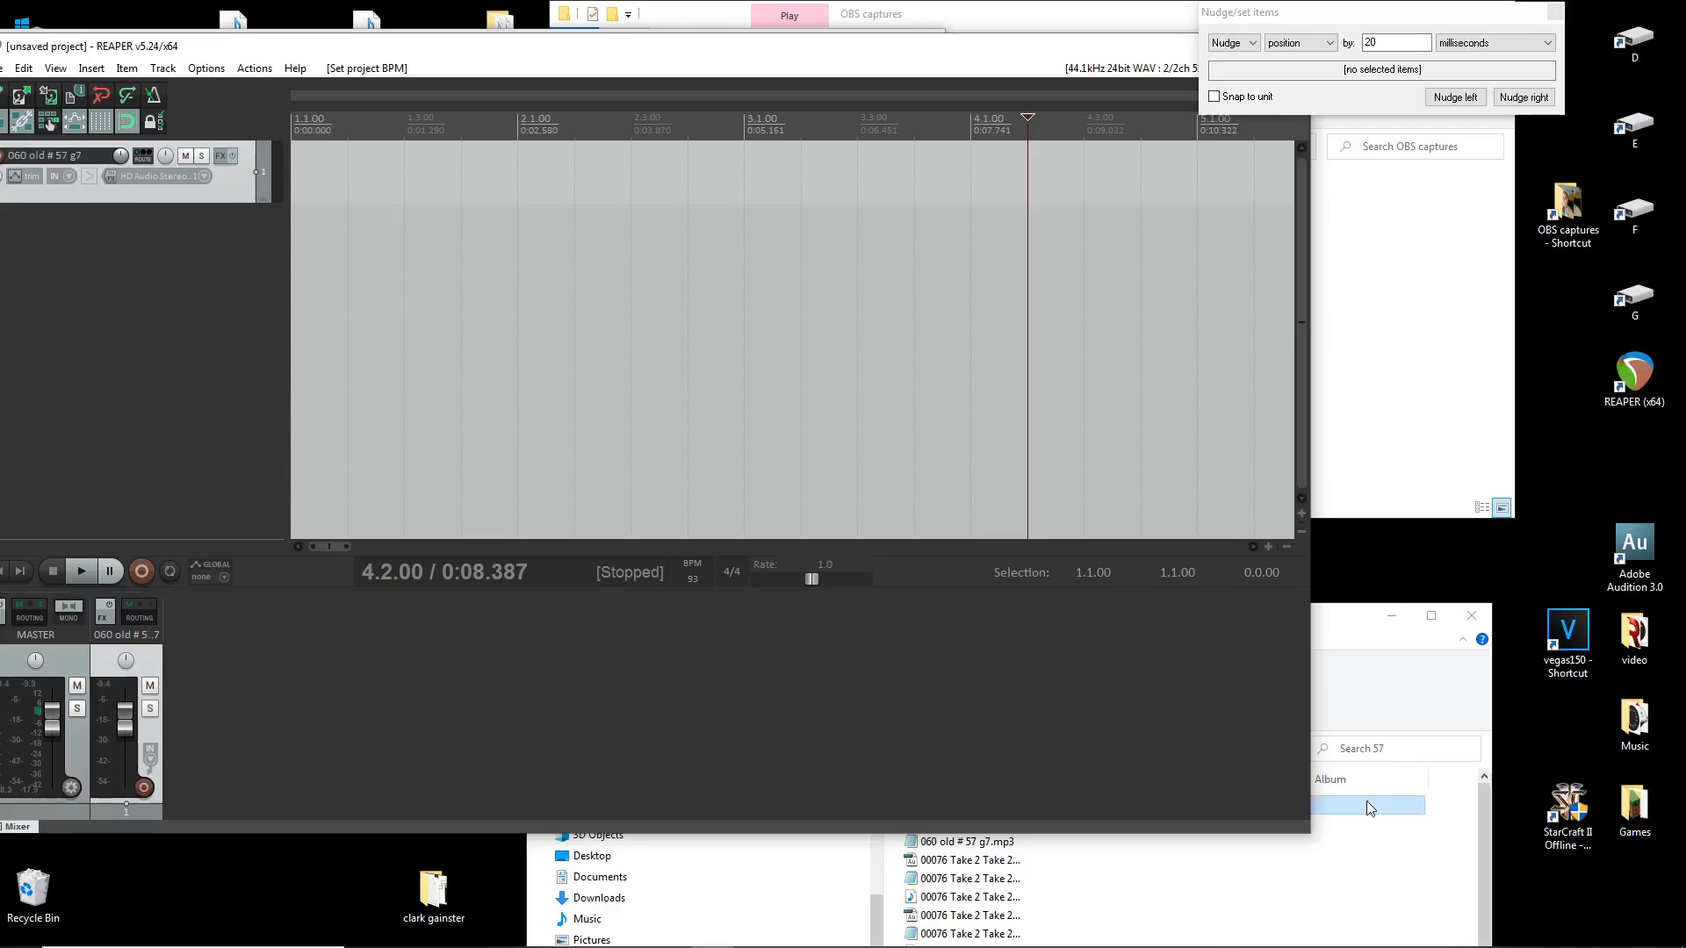
# Step: Insert 060 old # 57 g7.mp3 onto a new track at 1.4.00 and nudge it earlier in 20 millisecond increments to 0:01.835
pyautogui.moveTo(1362, 806); pyautogui.dragTo(439, 339)
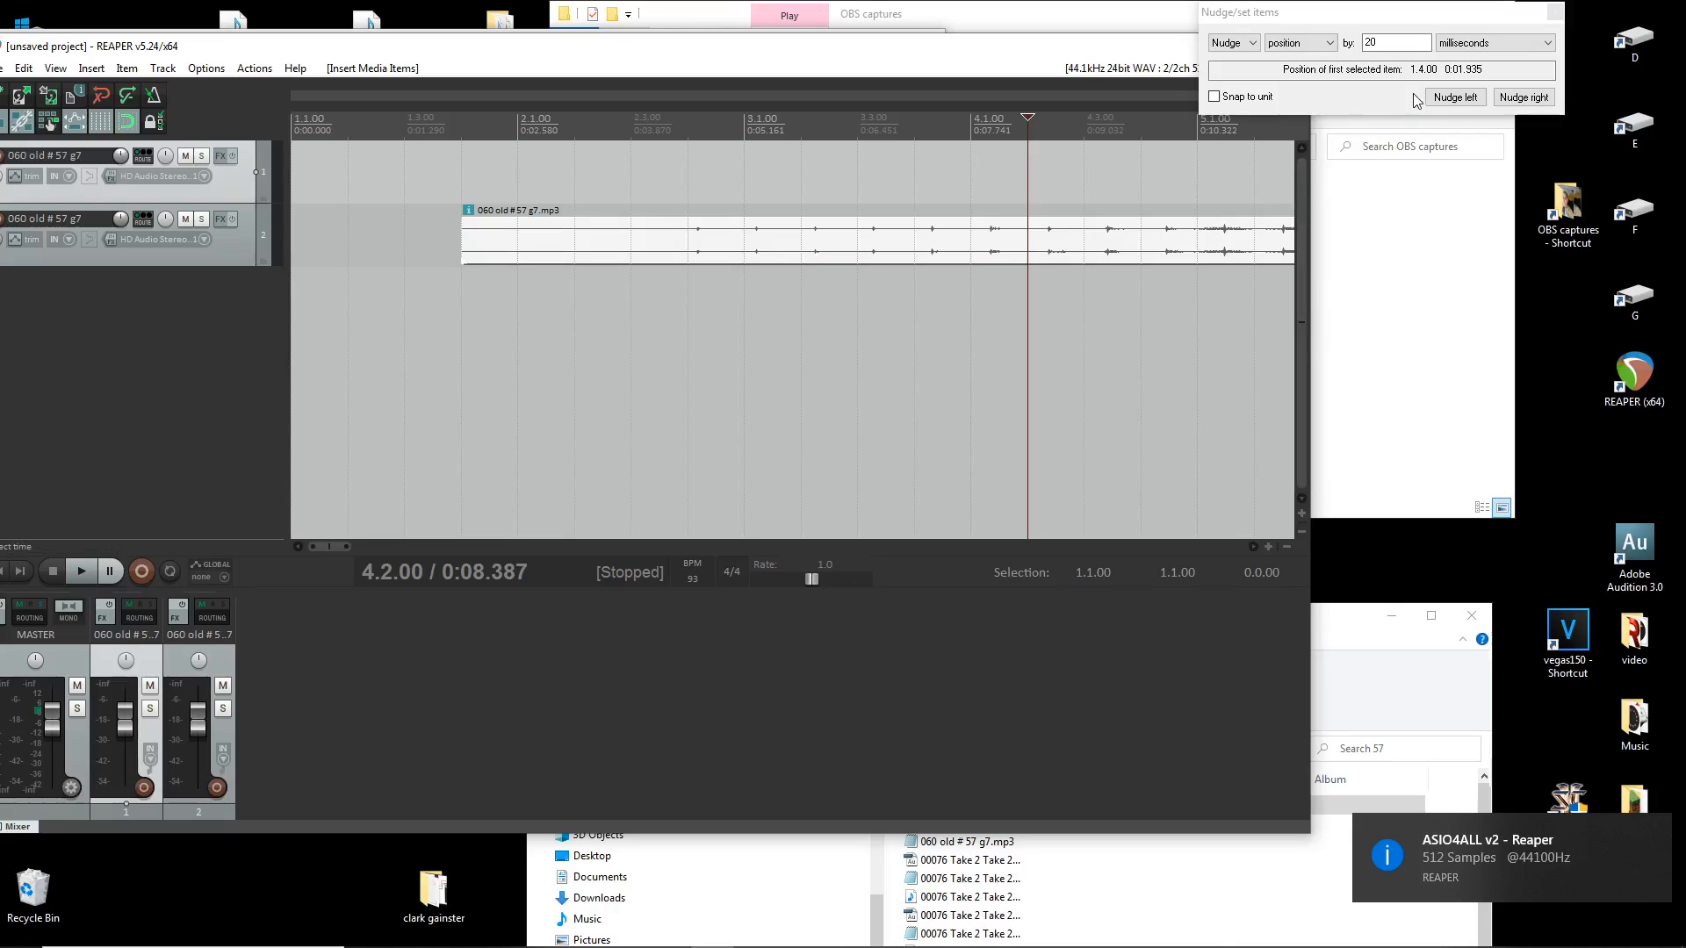
pyautogui.click(1458, 97)
pyautogui.click(1455, 98)
pyautogui.click(1455, 98)
pyautogui.click(1455, 97)
pyautogui.click(1455, 98)
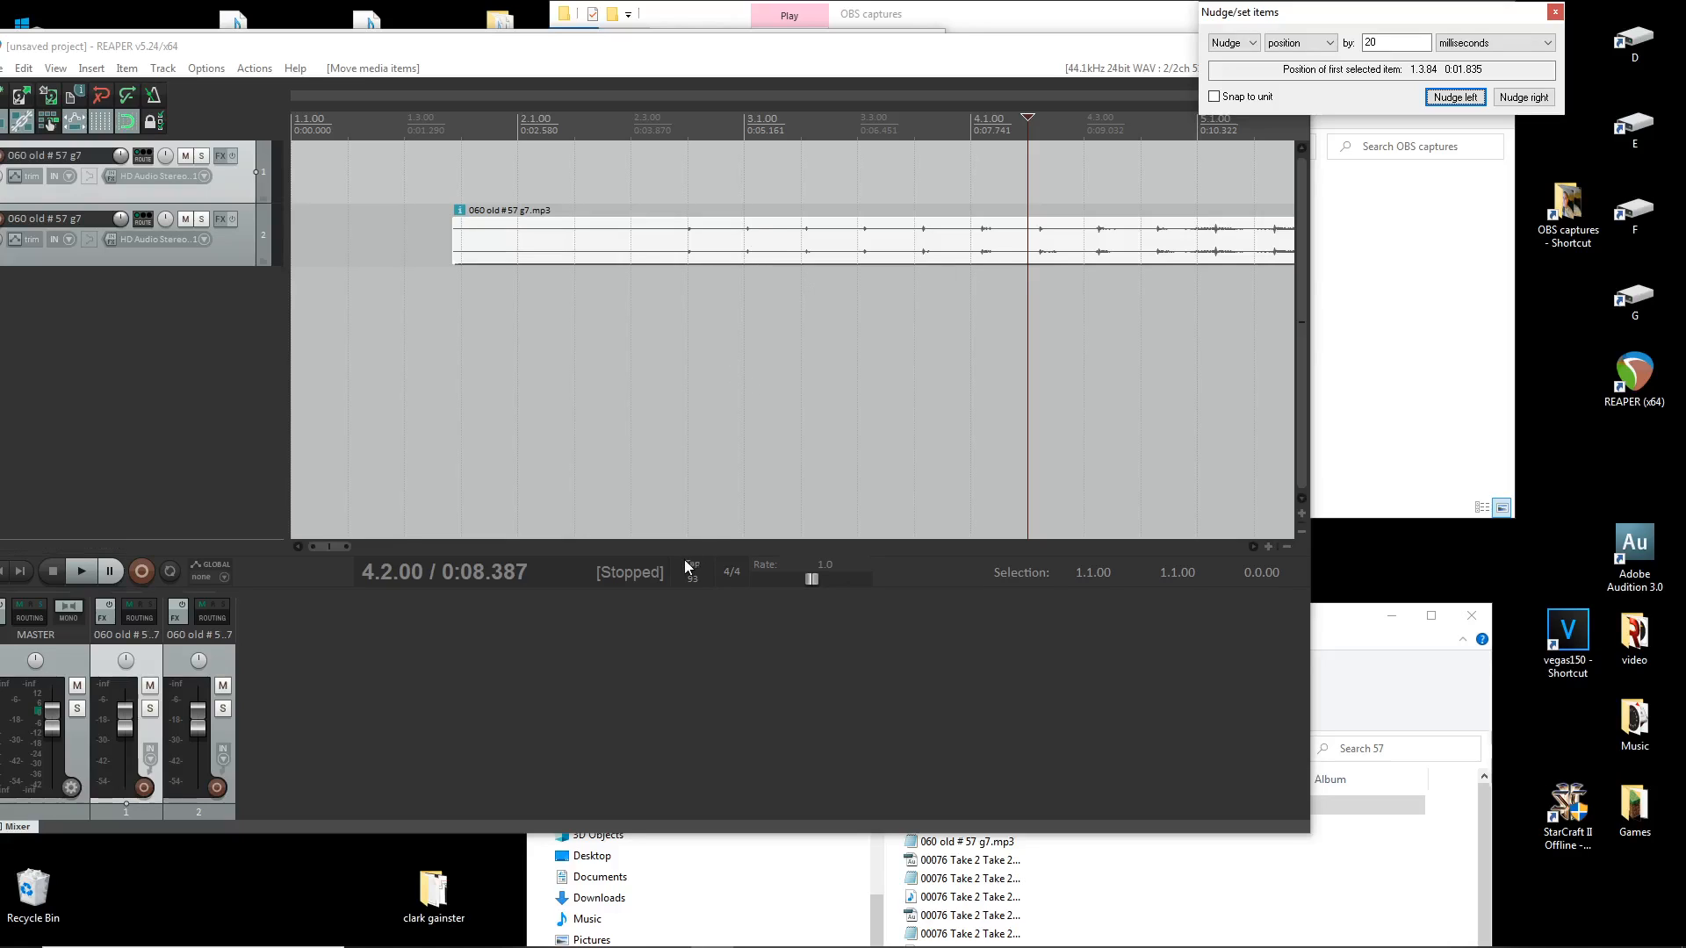
# Step: Delete the audio item from the second track and set the project tempo to 90 BPM
pyautogui.click(1084, 253)
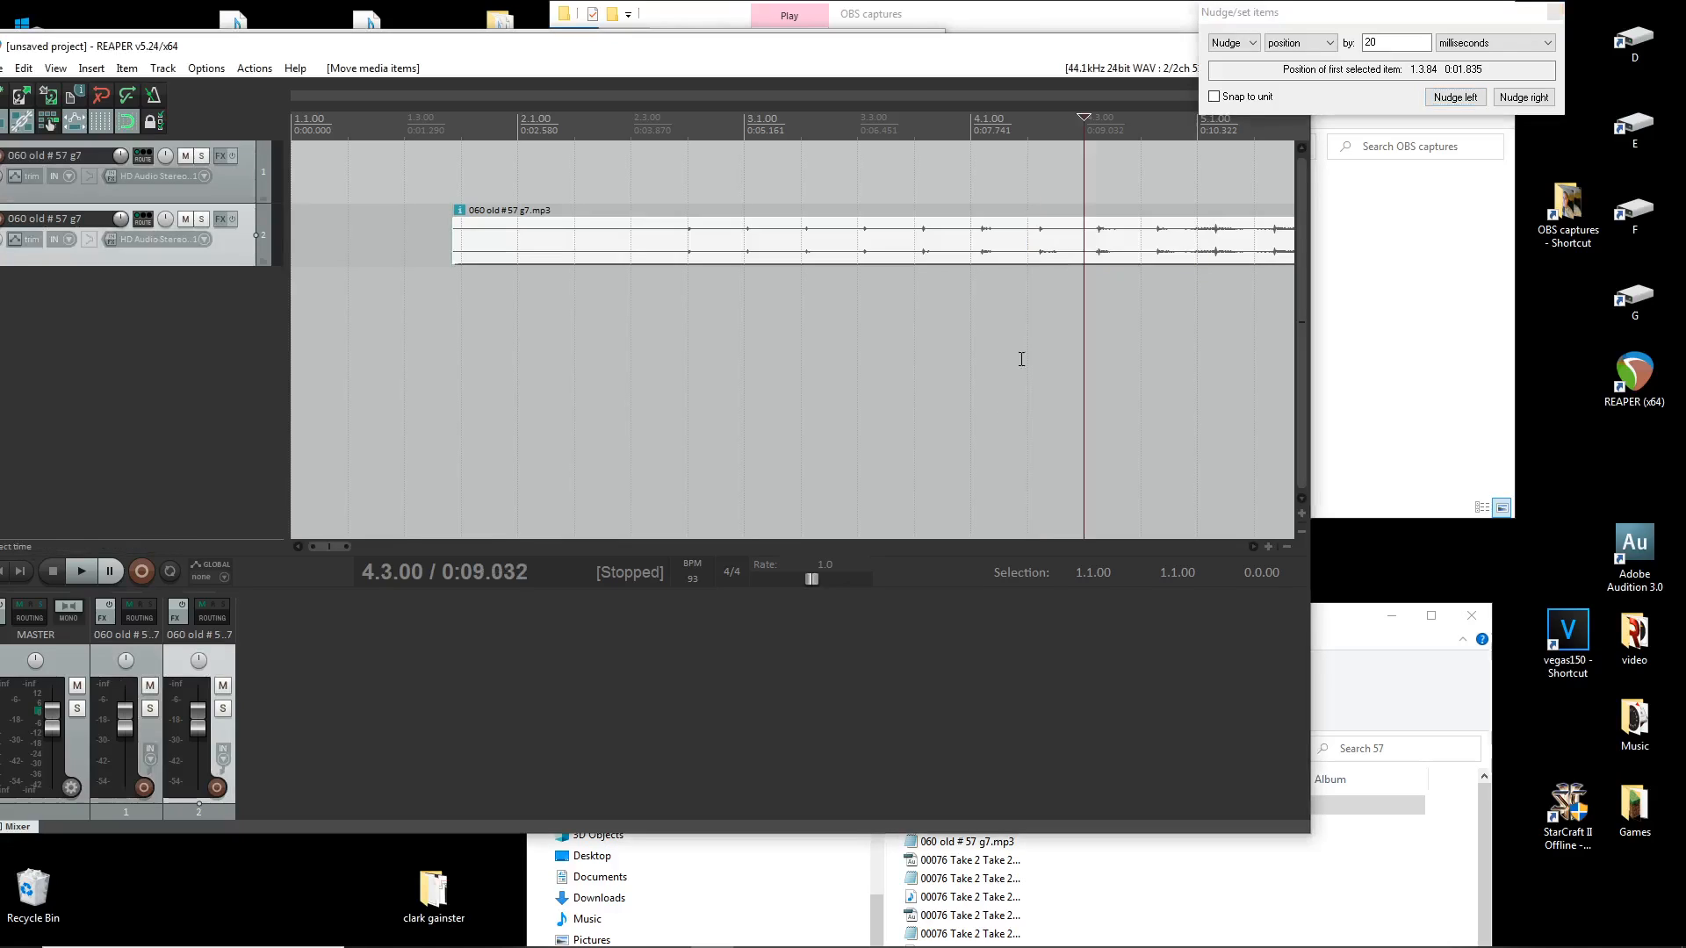
pyautogui.press('Delete')
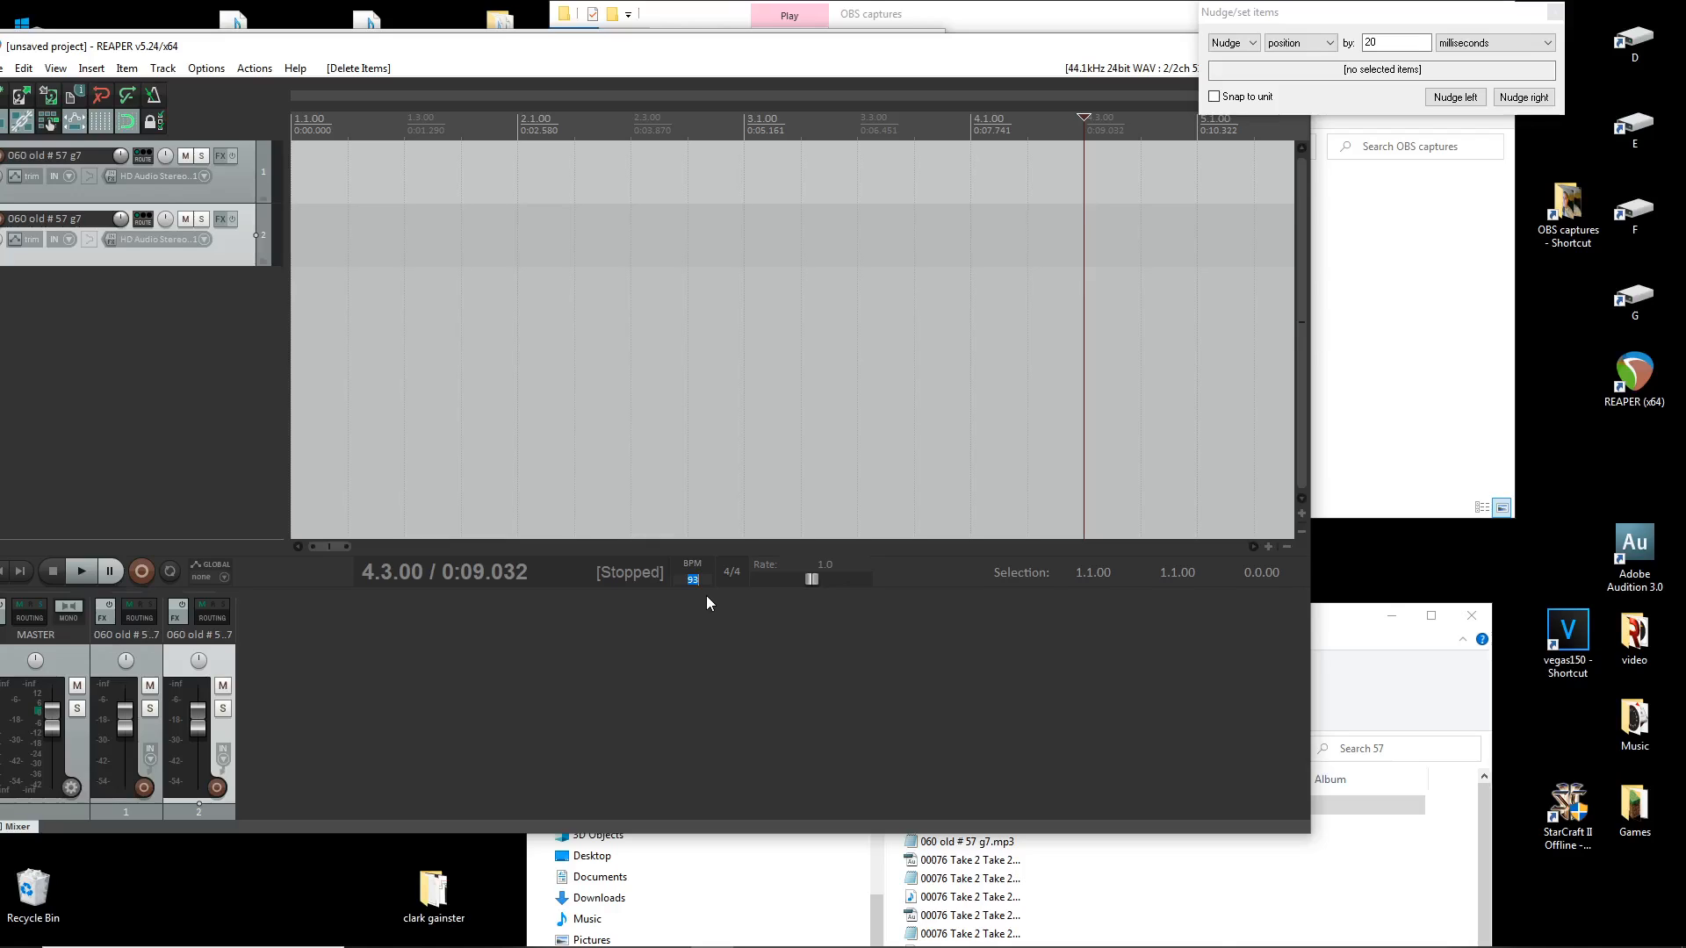
pyautogui.write('90')
pyautogui.press('Return')
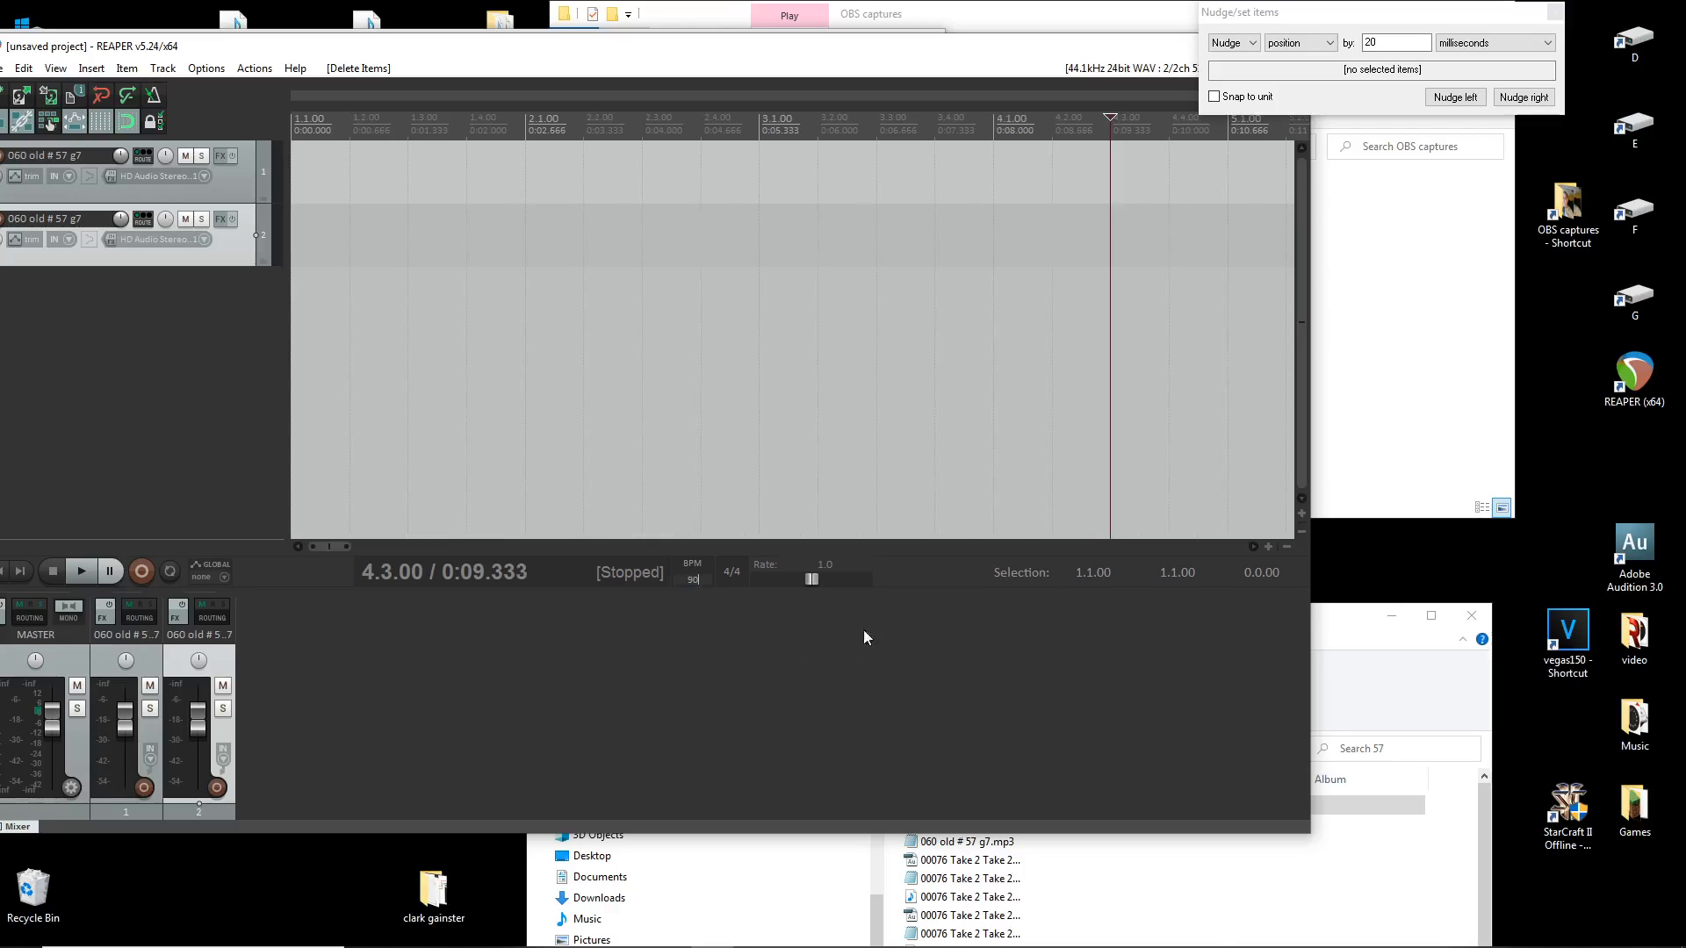
# Step: Insert 060 old # 57 g7.mp3 onto the second track at 1.2.00 and nudge its position in 20 millisecond increments to 0:00.647
pyautogui.moveTo(1325, 803); pyautogui.dragTo(330, 248)
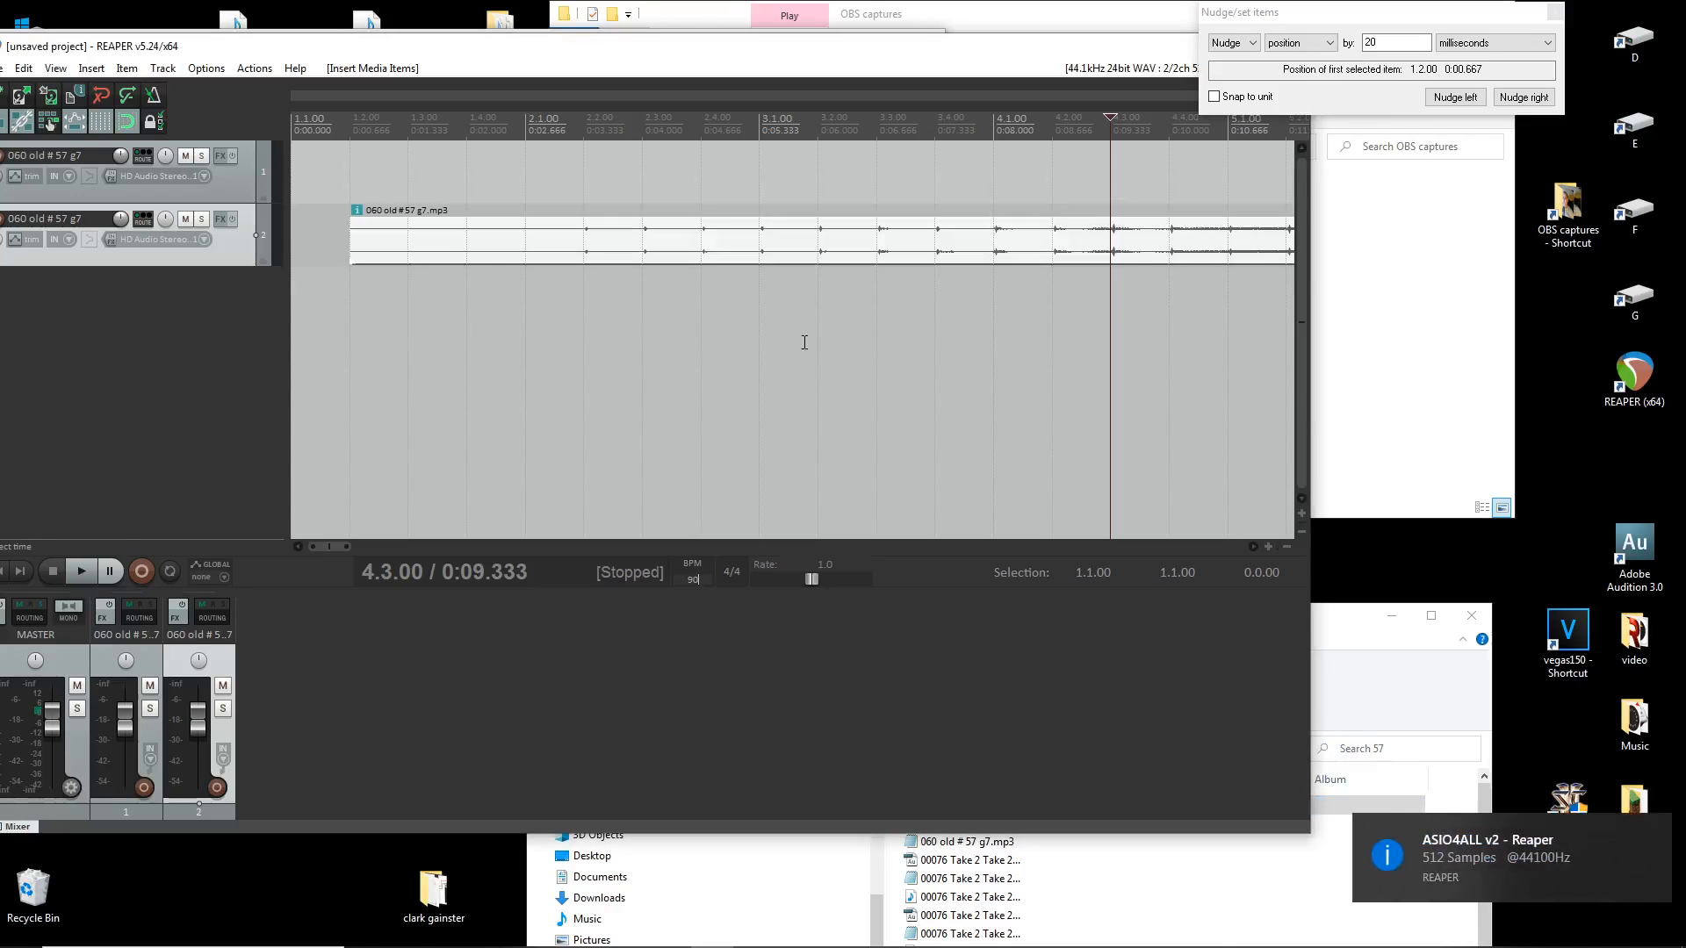
pyautogui.click(1006, 236)
pyautogui.click(1446, 103)
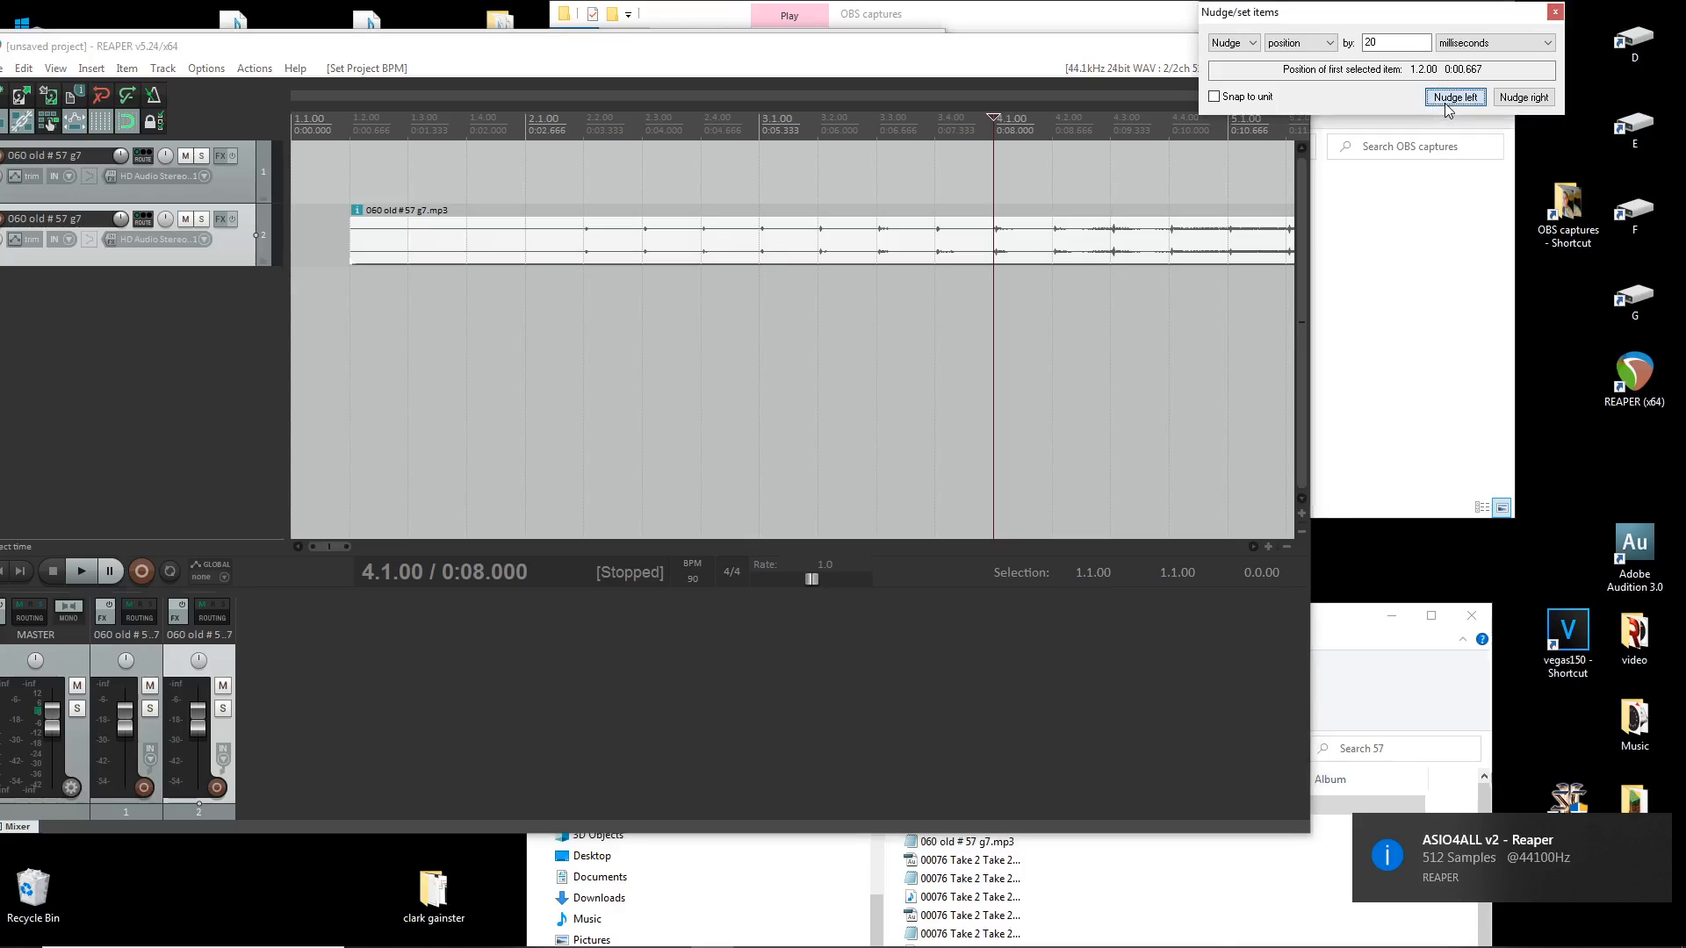
pyautogui.click(1447, 98)
pyautogui.click(1449, 99)
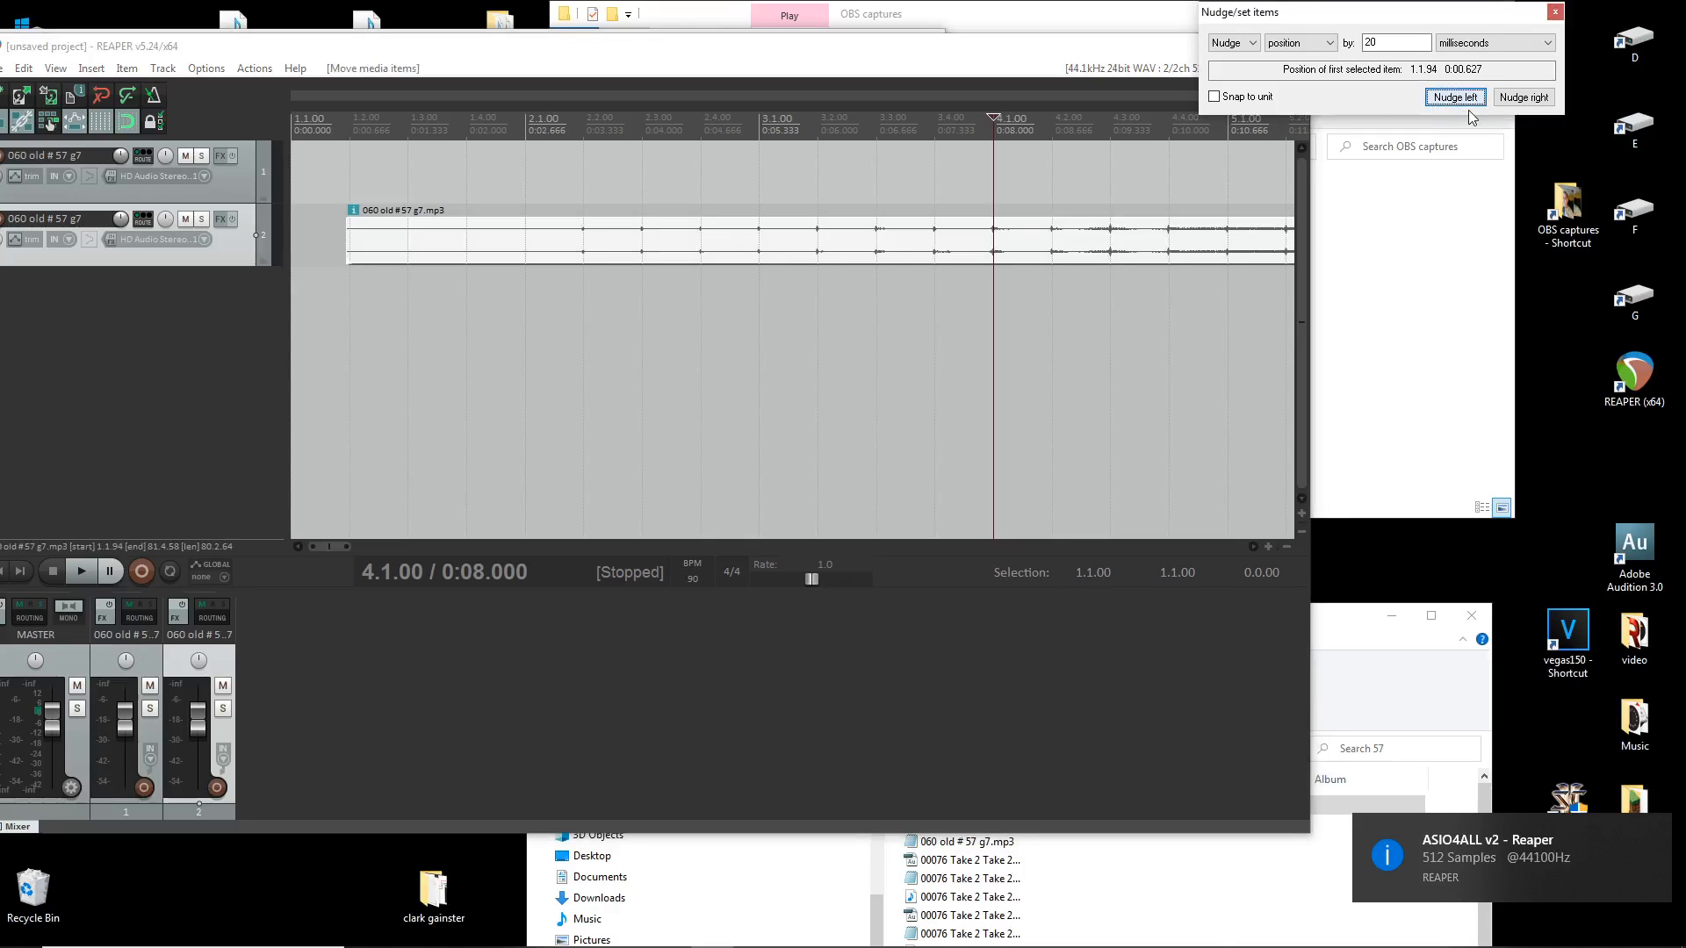
pyautogui.click(1550, 102)
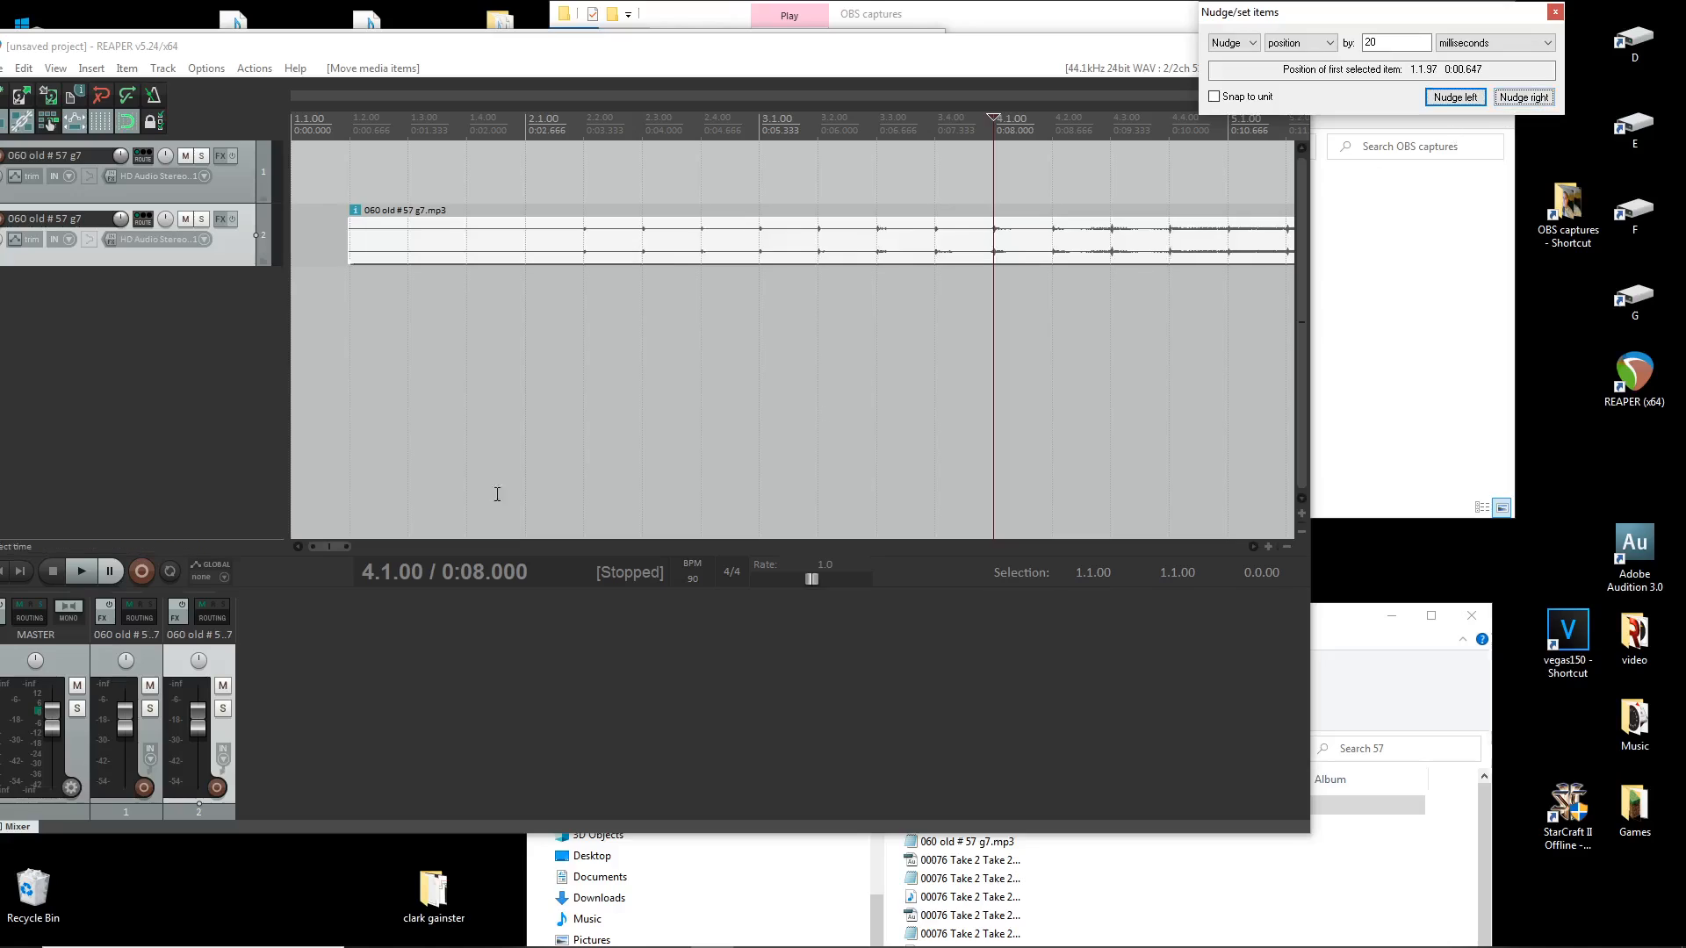
# Step: Place the edit cursor at 4.1.00 and move the audio item on the second track to 3.1.00
pyautogui.click(583, 292)
pyautogui.click(641, 286)
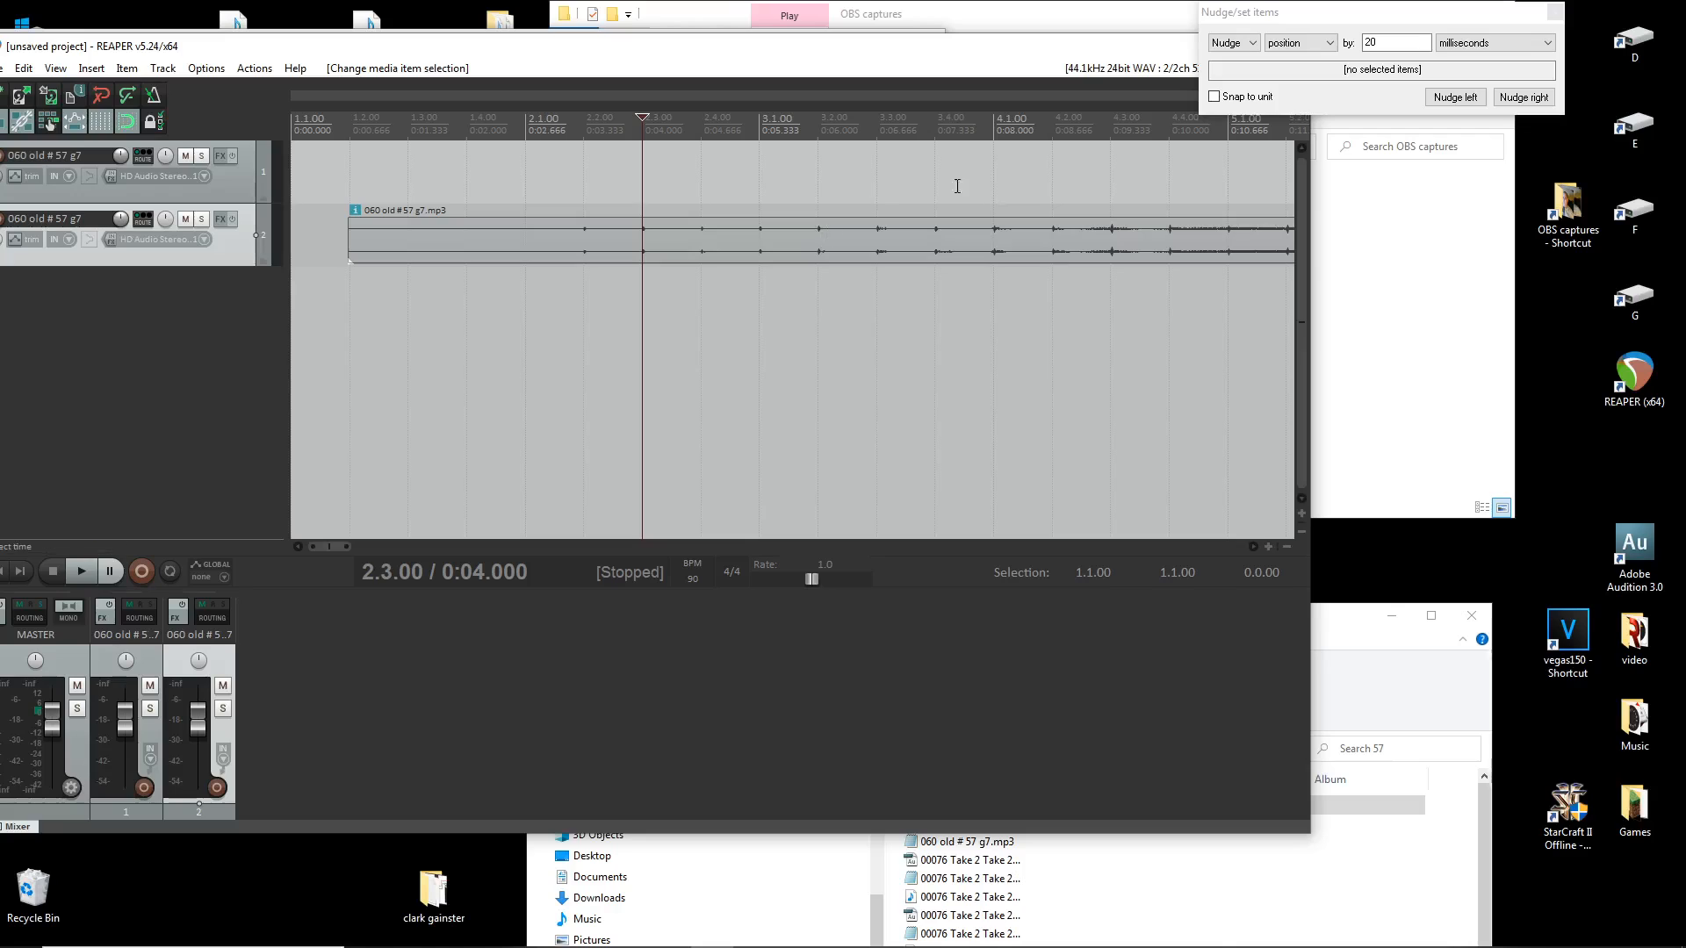
pyautogui.click(999, 162)
pyautogui.scroll(-2, 832, 351)
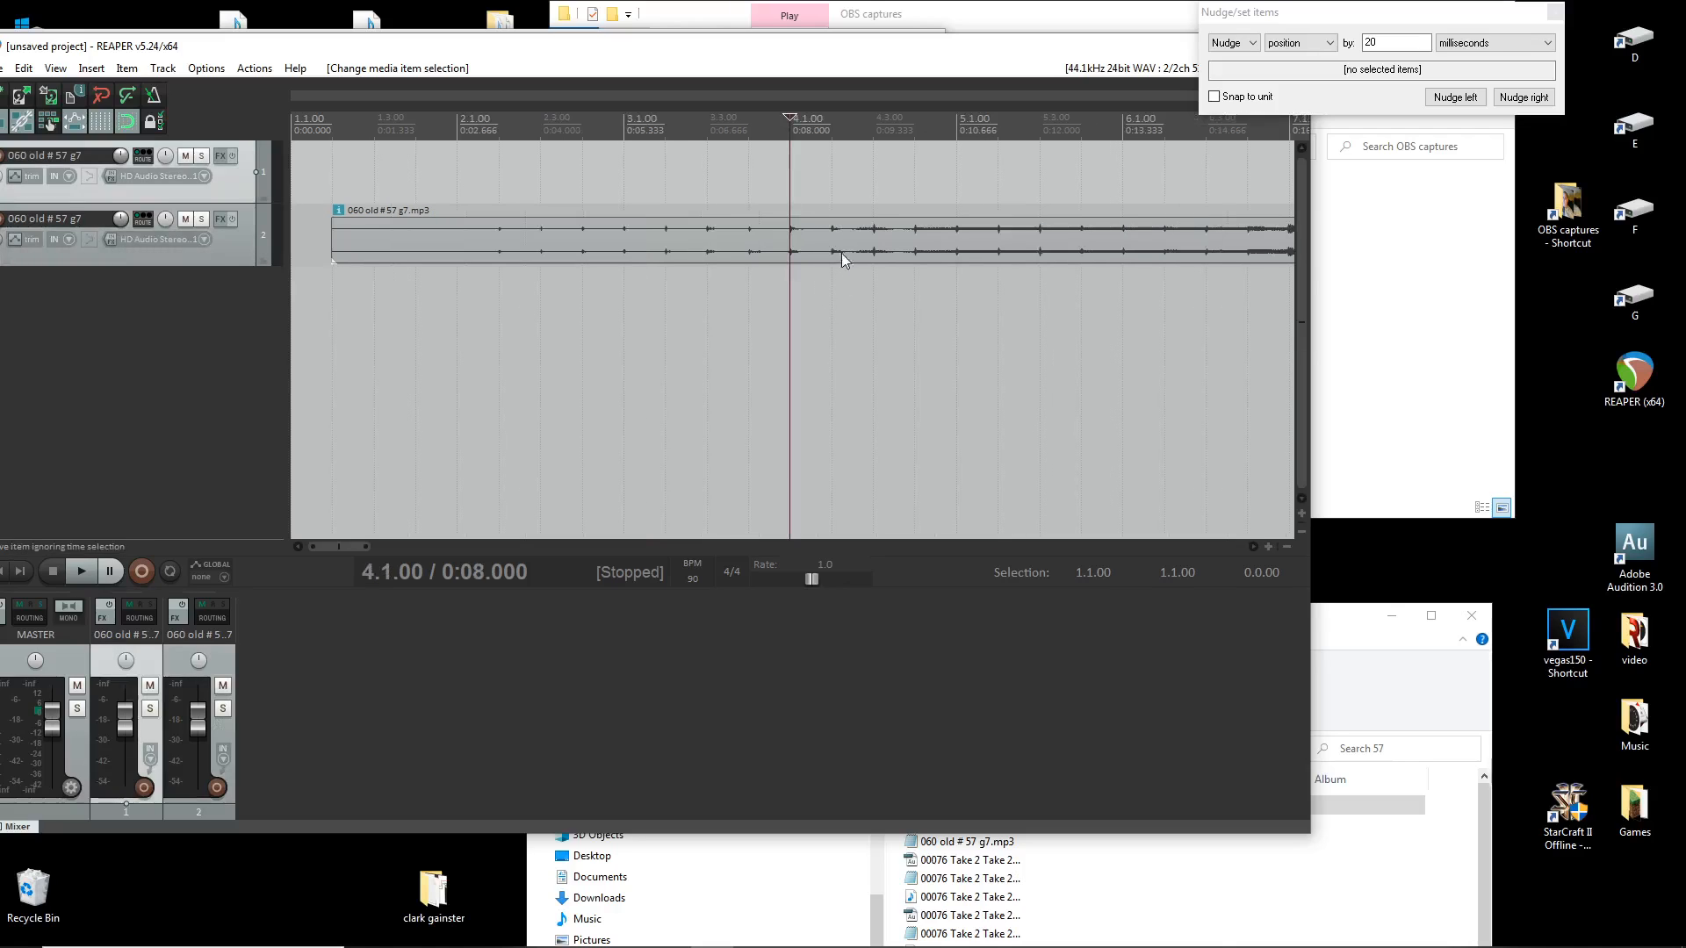
pyautogui.moveTo(841, 253); pyautogui.dragTo(1088, 267)
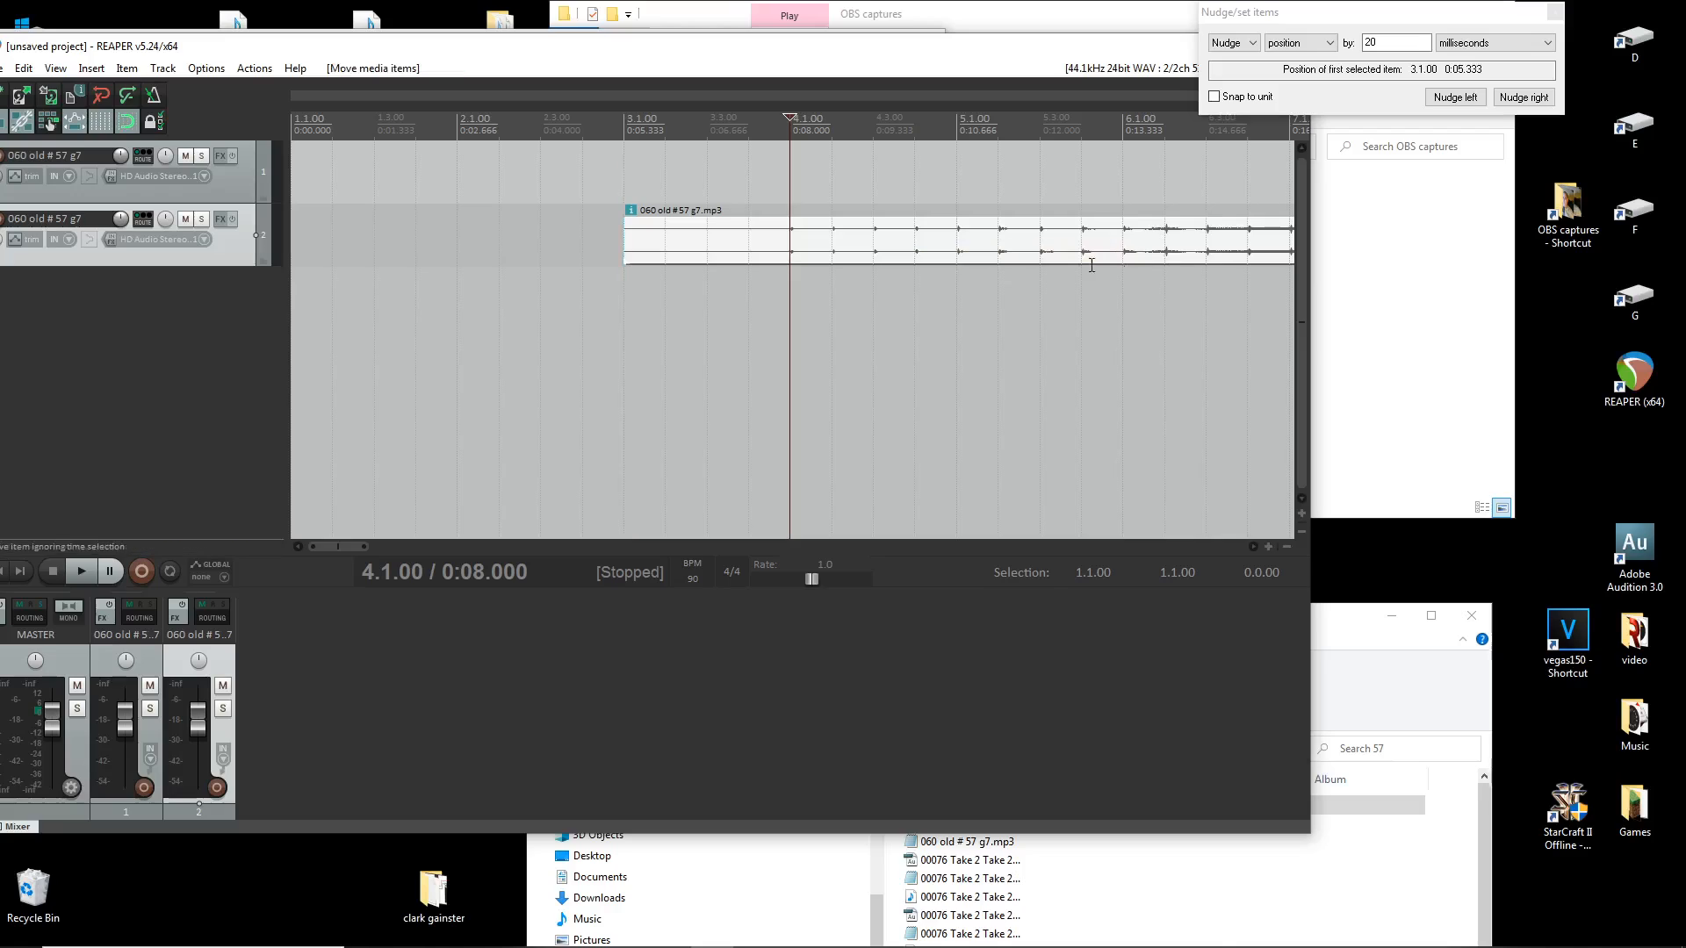
# Step: Nudge the audio item earlier in 20 millisecond increments to 0:05.293, and set the nudge amount to 10 milliseconds to nudge it later to 0:05.303
pyautogui.scroll(3, 832, 298)
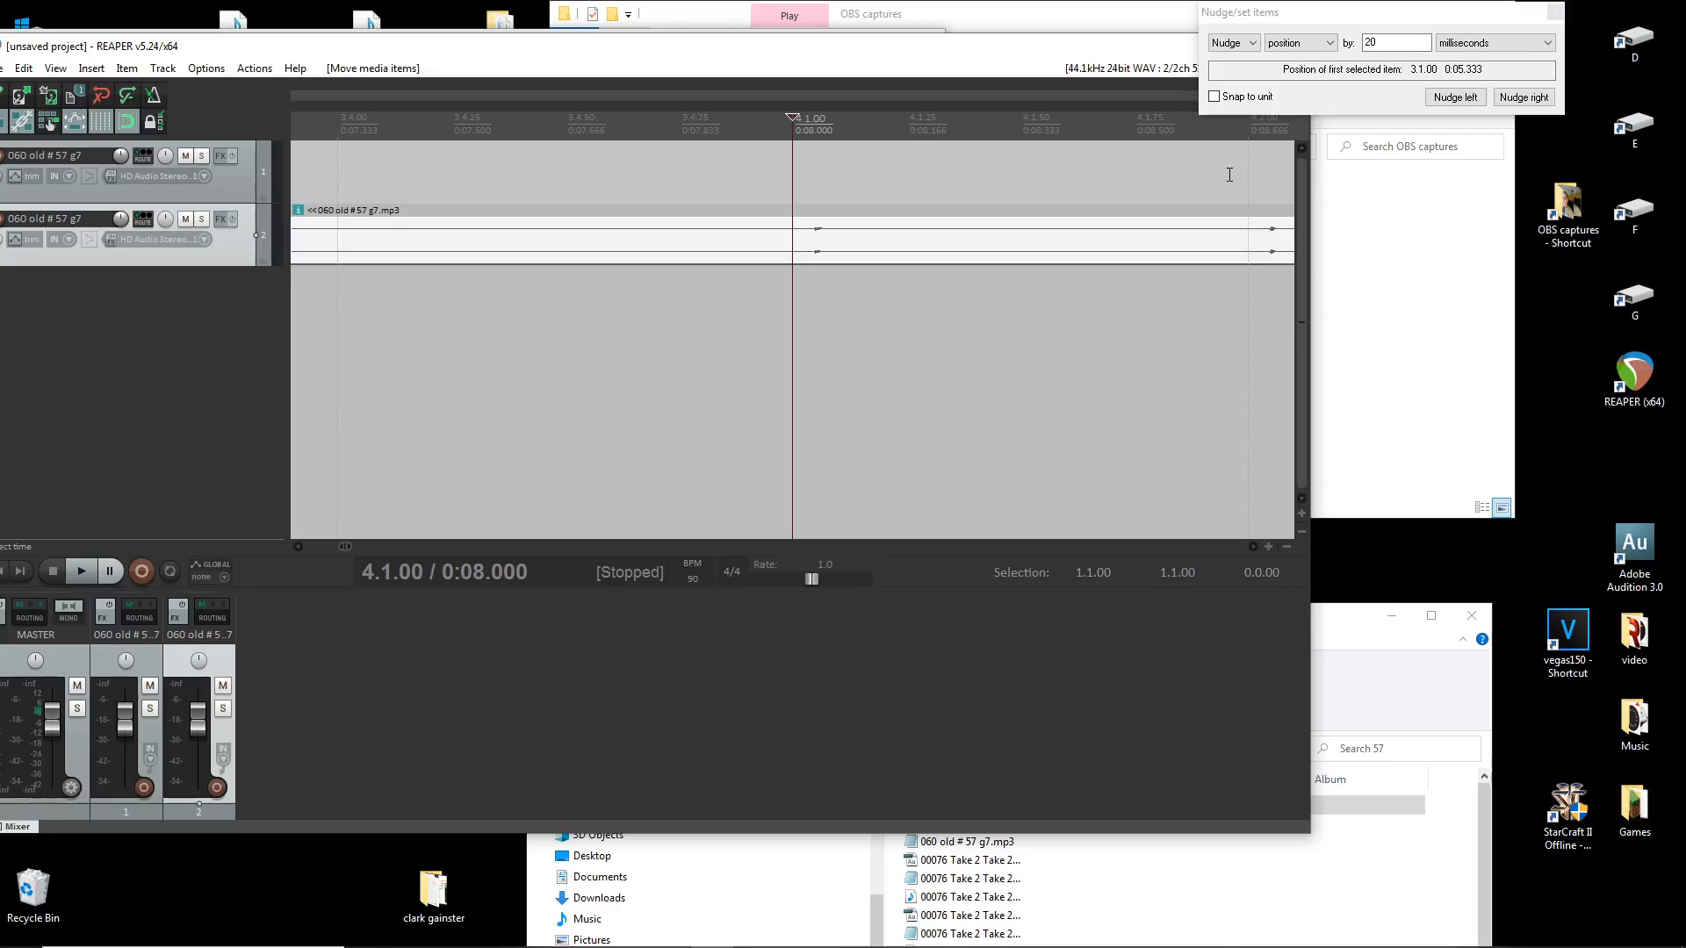
pyautogui.click(1455, 98)
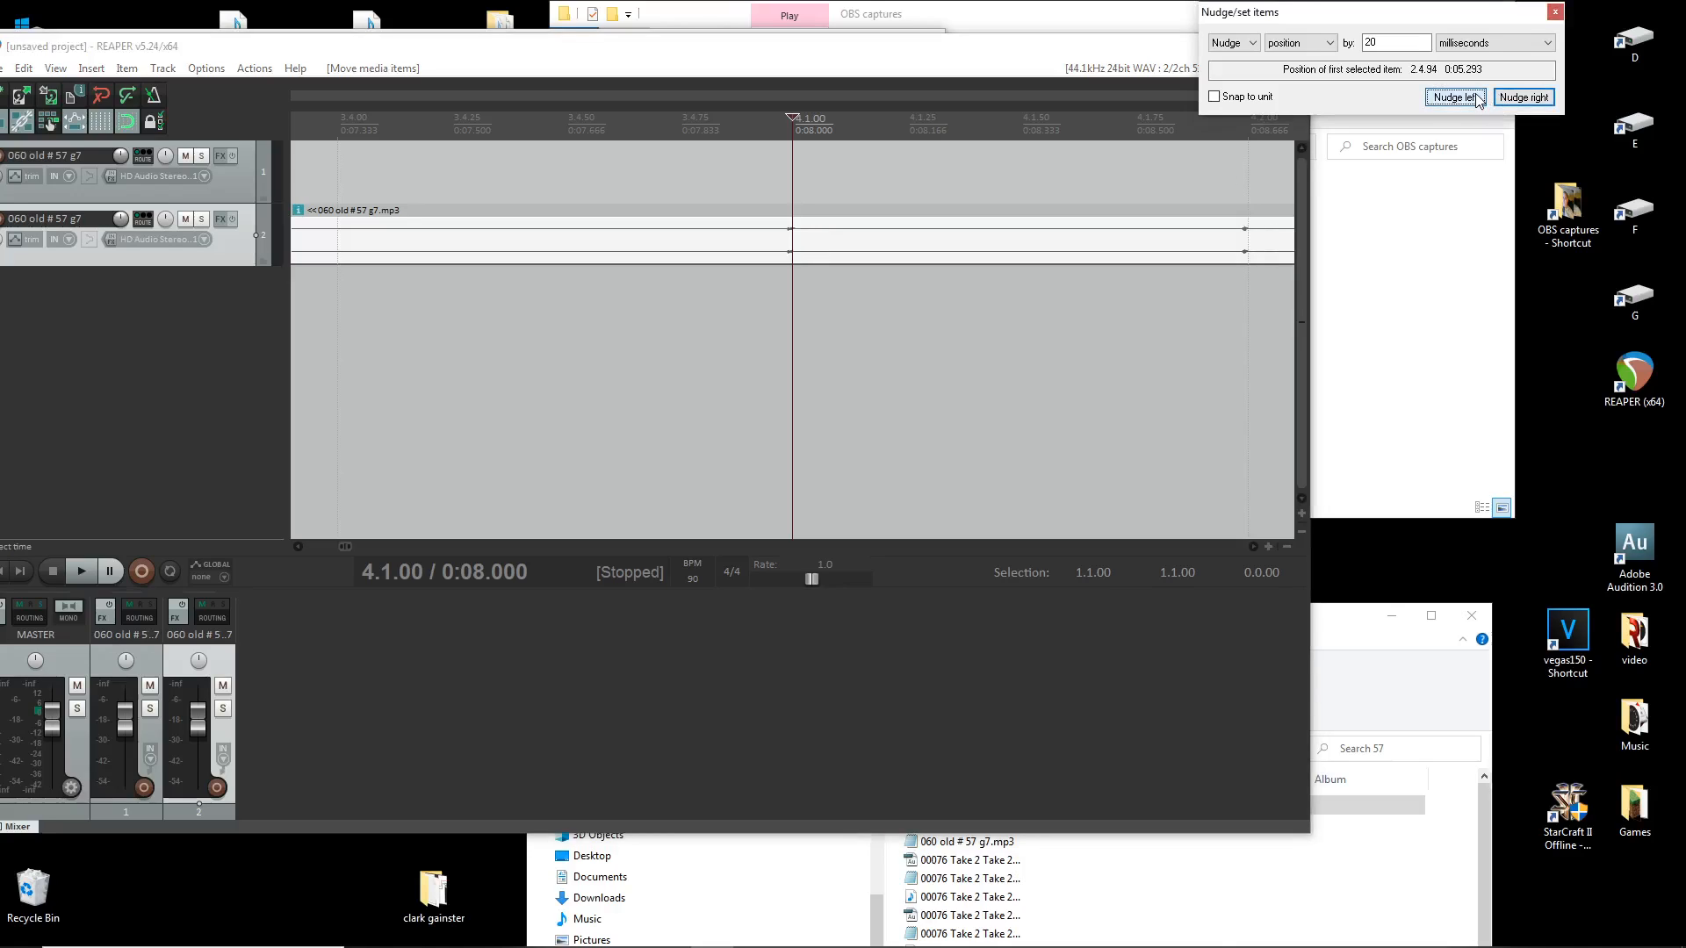
pyautogui.click(1380, 44)
pyautogui.press('BackSpace')
pyautogui.press('BackSpace')
pyautogui.write('1')
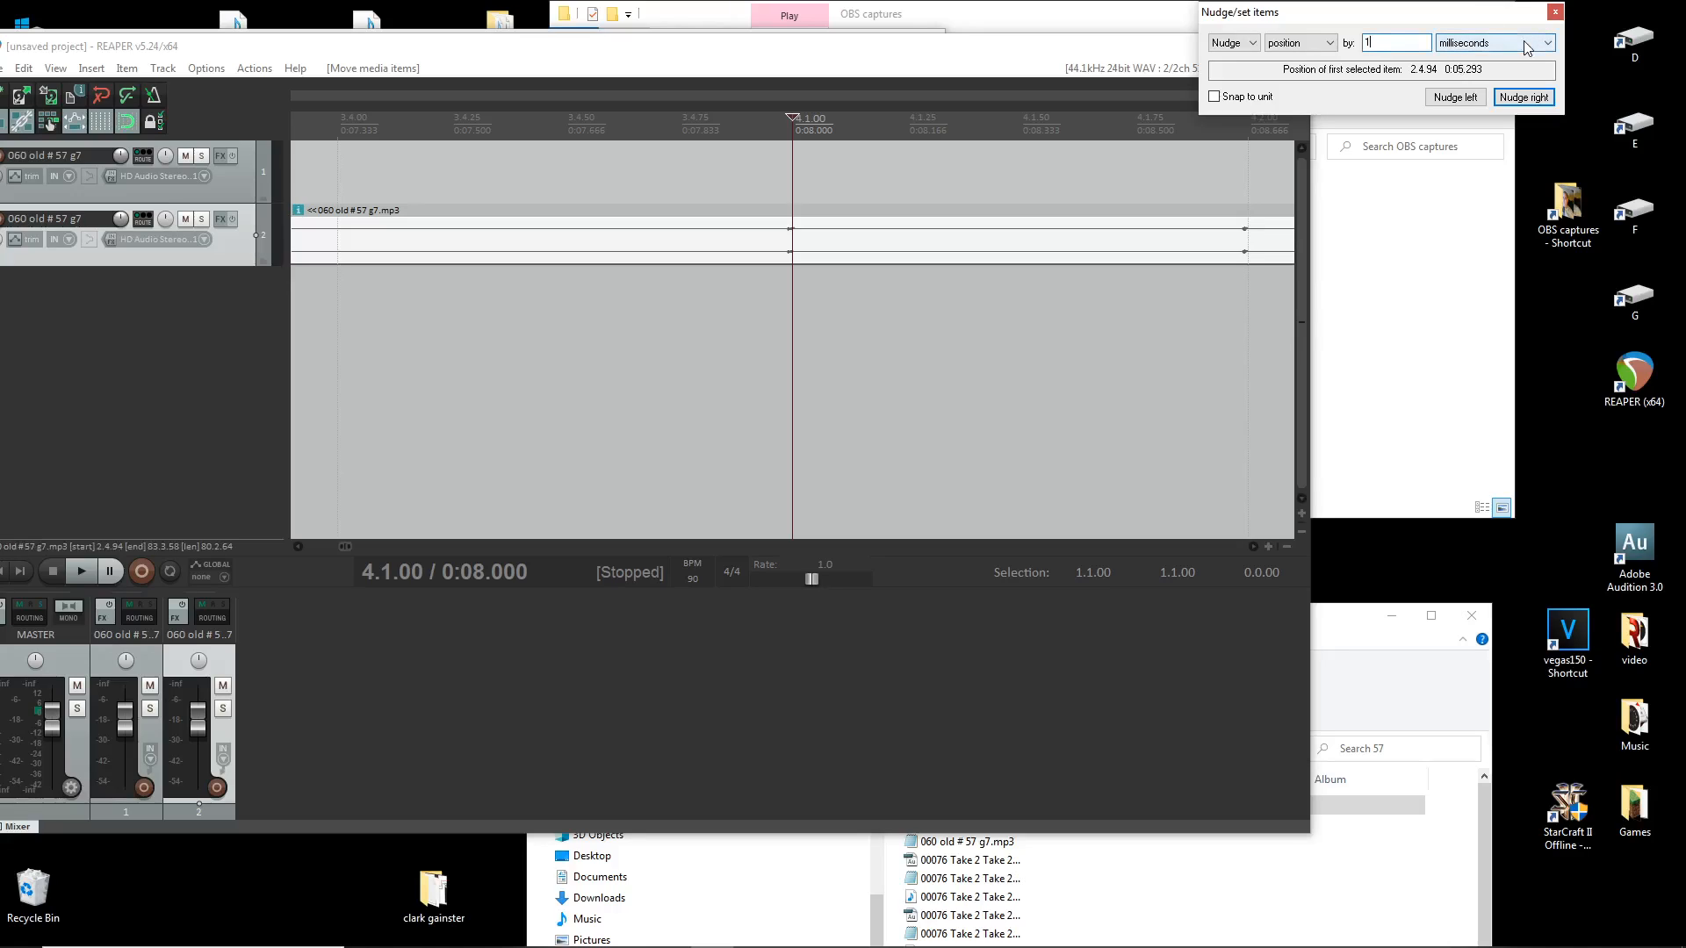
pyautogui.write('0')
pyautogui.click(1518, 100)
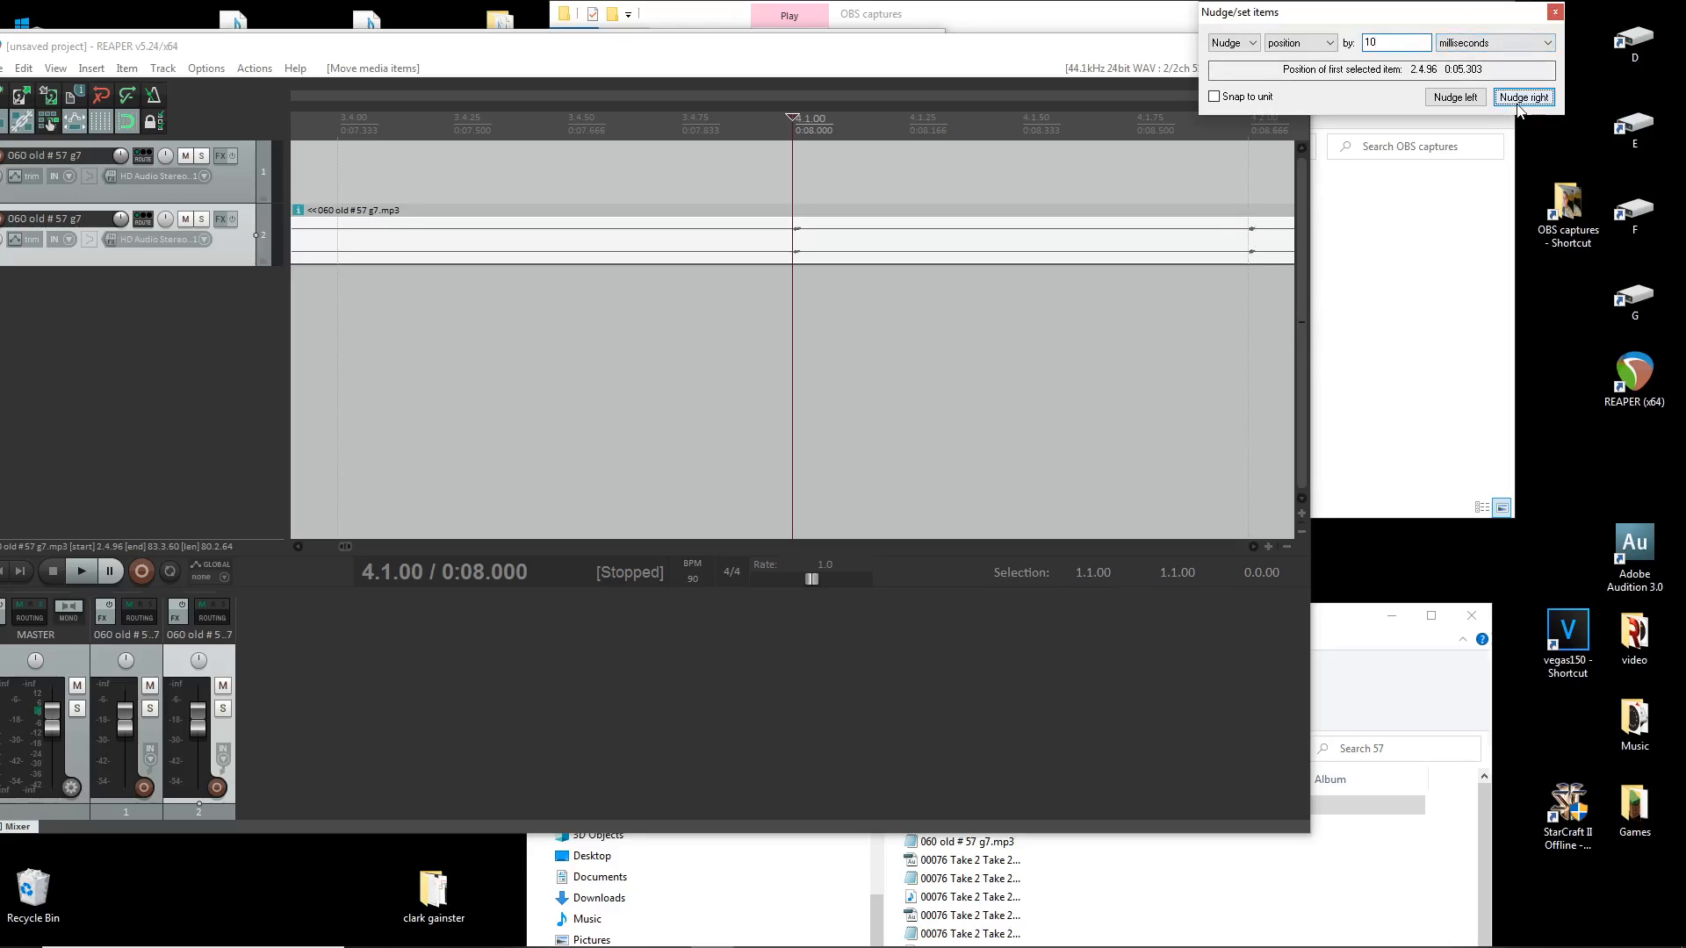
# Step: Set the nudge amount to 5 milliseconds and nudge the audio item earlier to 0:05.298
pyautogui.moveTo(1410, 43); pyautogui.dragTo(1274, 53)
pyautogui.write('5')
pyautogui.click(1455, 97)
pyautogui.scroll(-4, 787, 255)
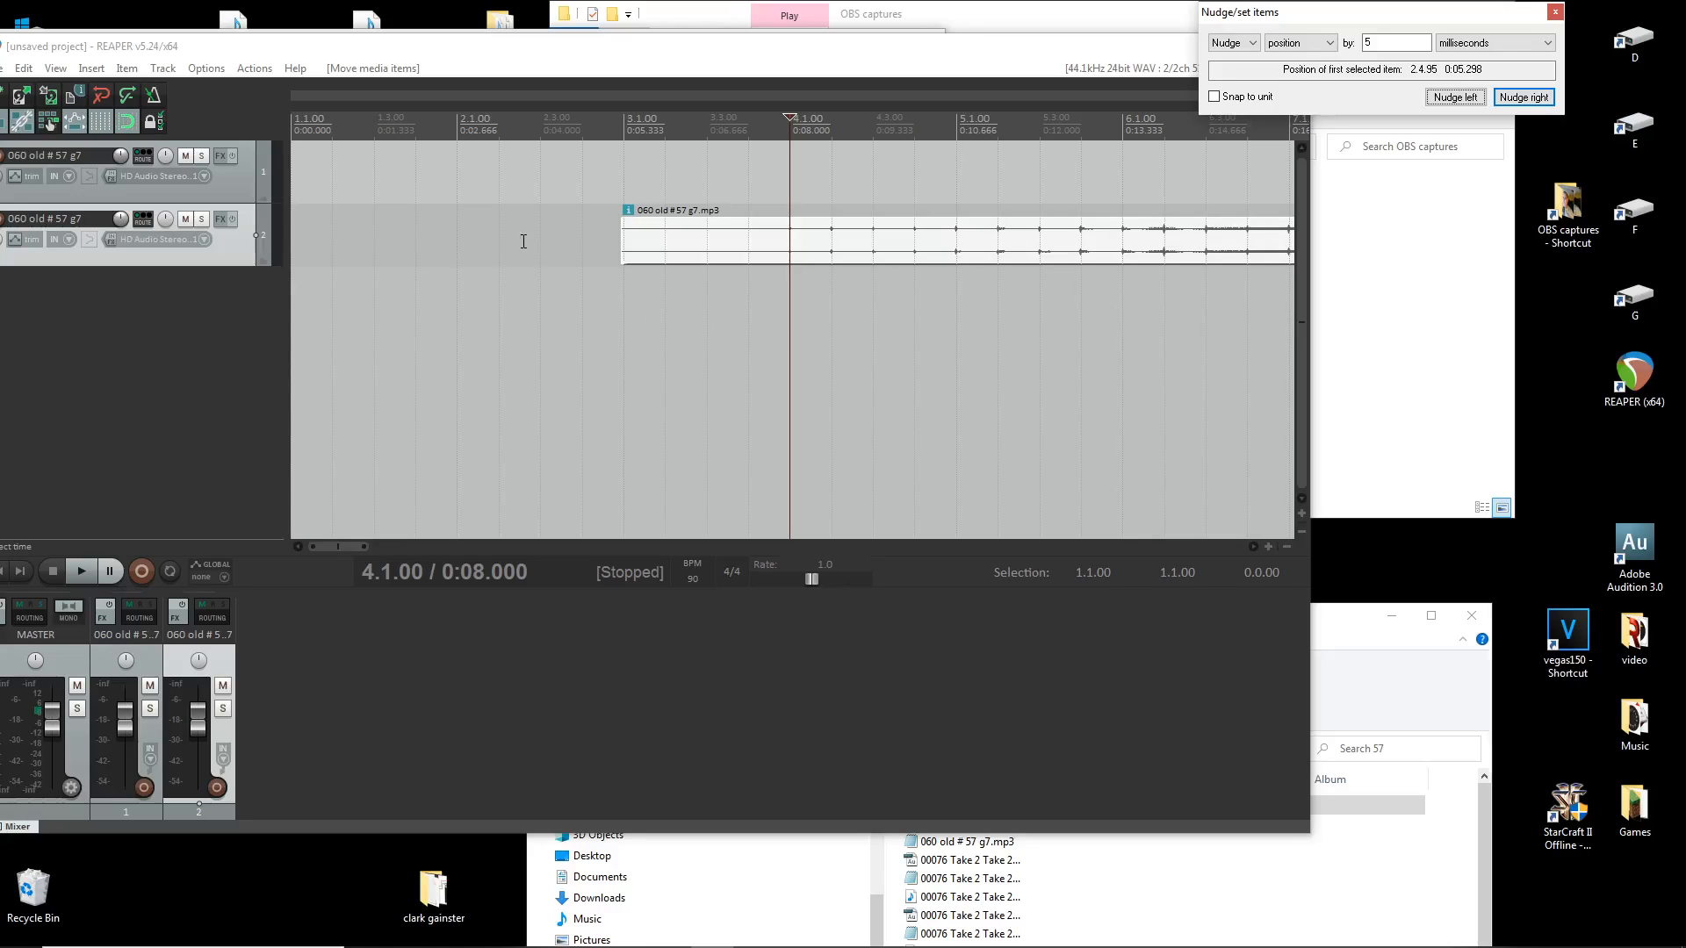
# Step: Play the project from 1.1.00 with the metronome enabled to check the alignment, turning the metronome off before stopping playback
pyautogui.click(316, 325)
pyautogui.click(151, 96)
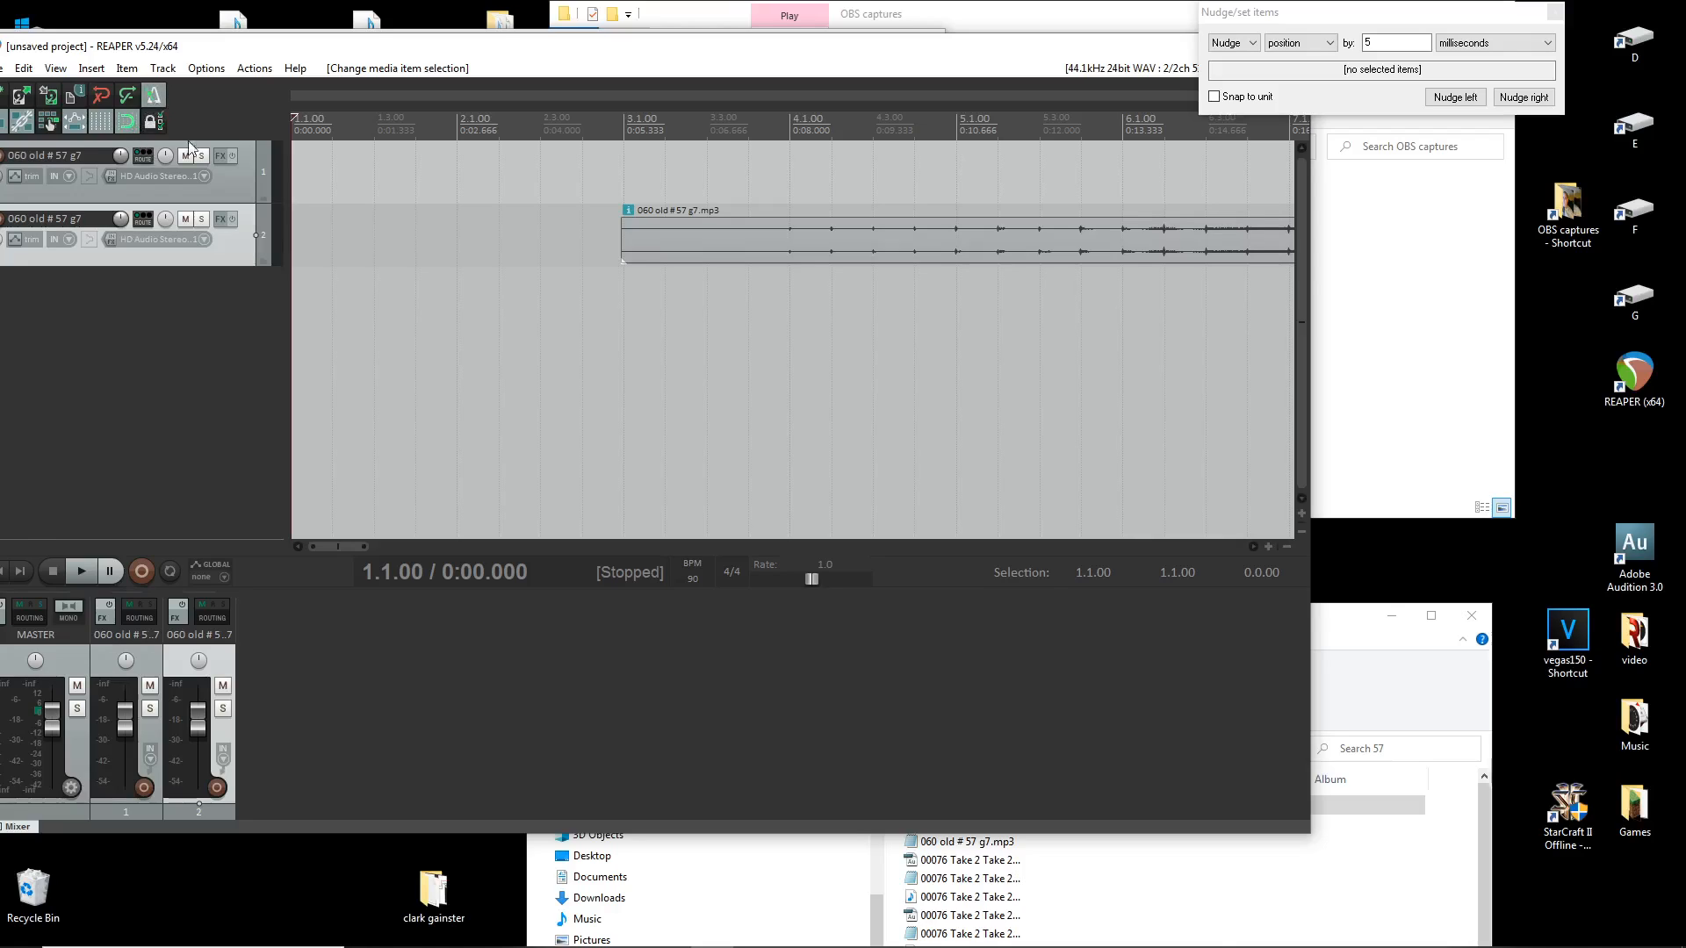
pyautogui.press('space')
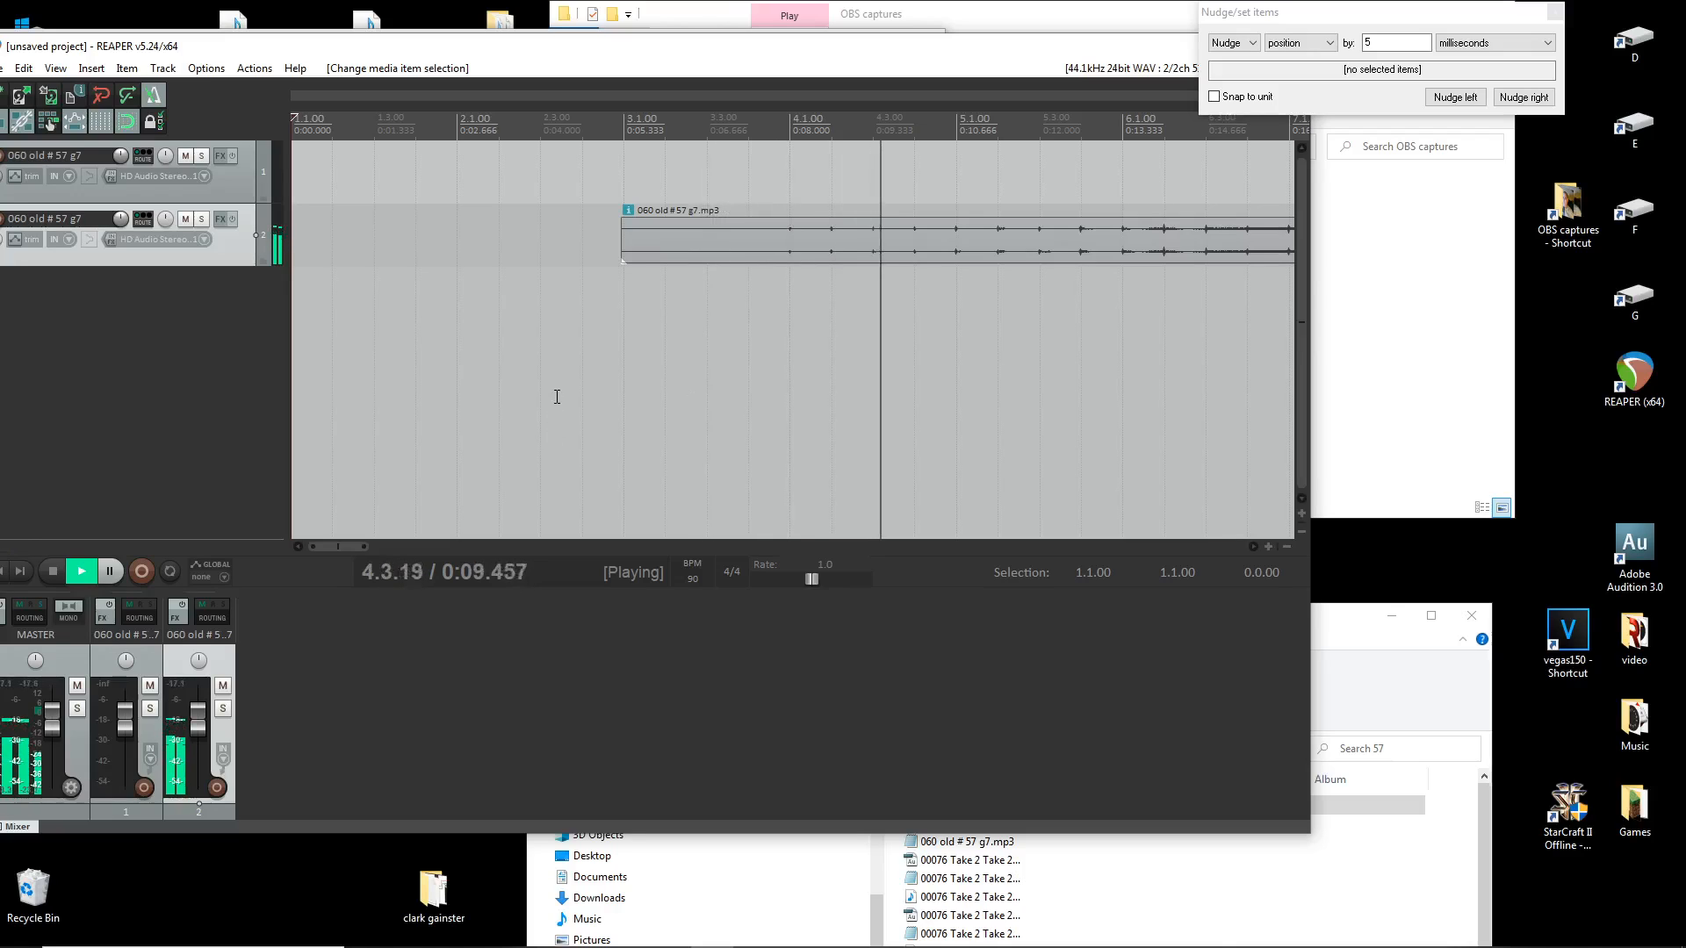
pyautogui.click(155, 95)
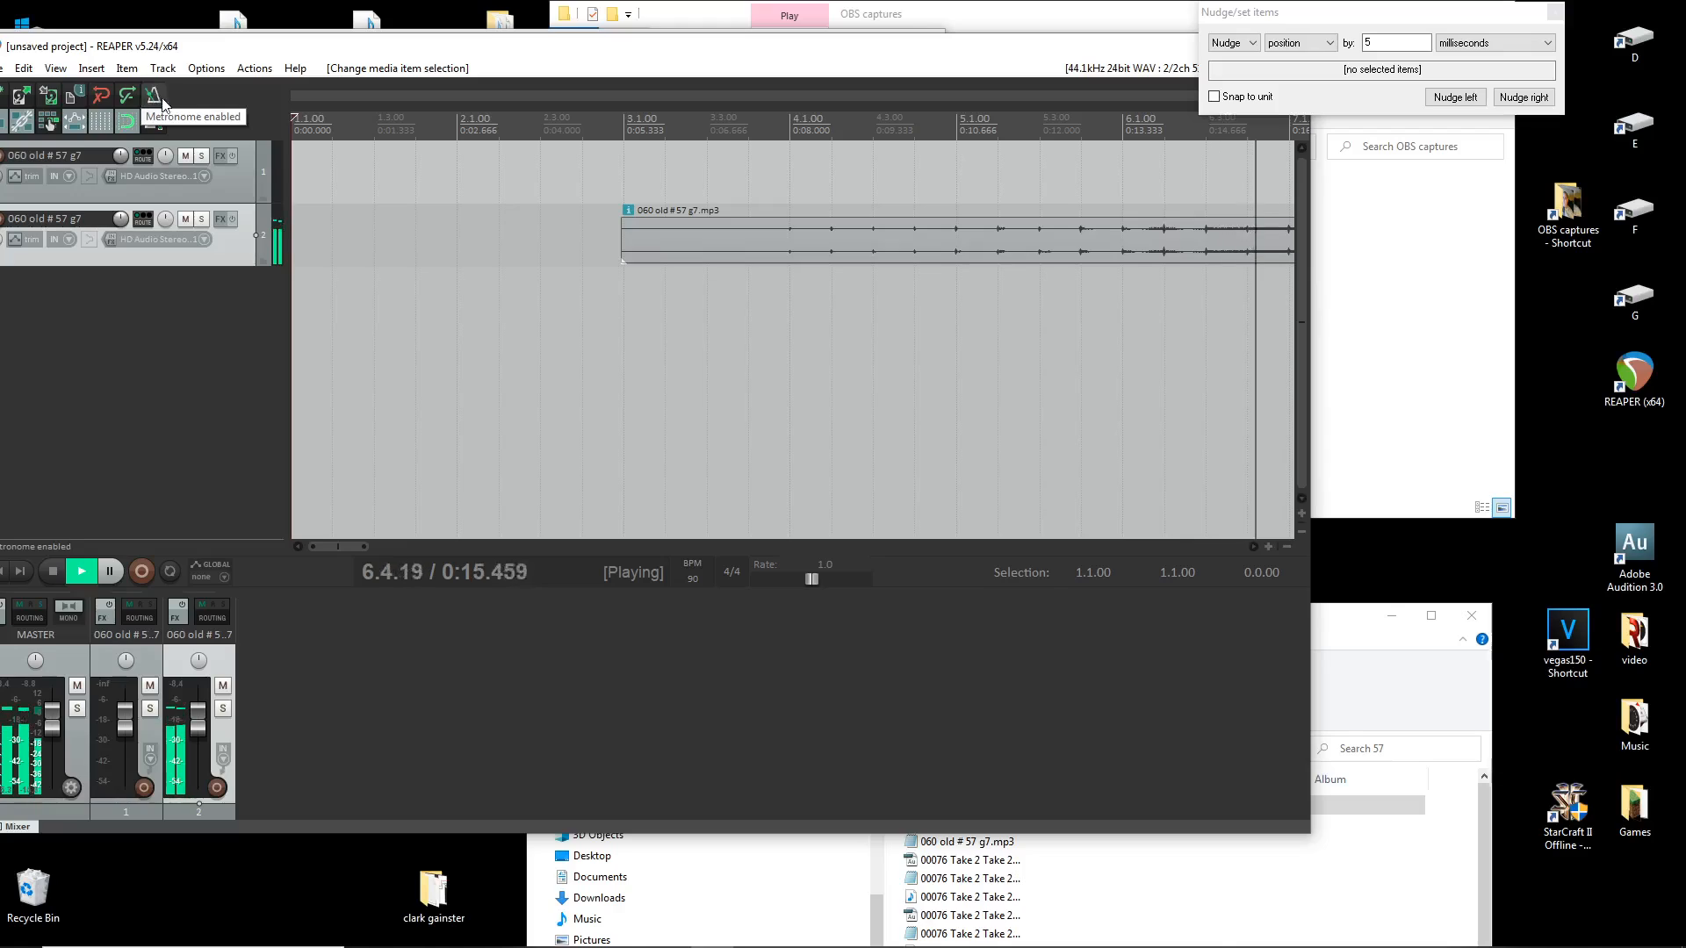
pyautogui.press('space')
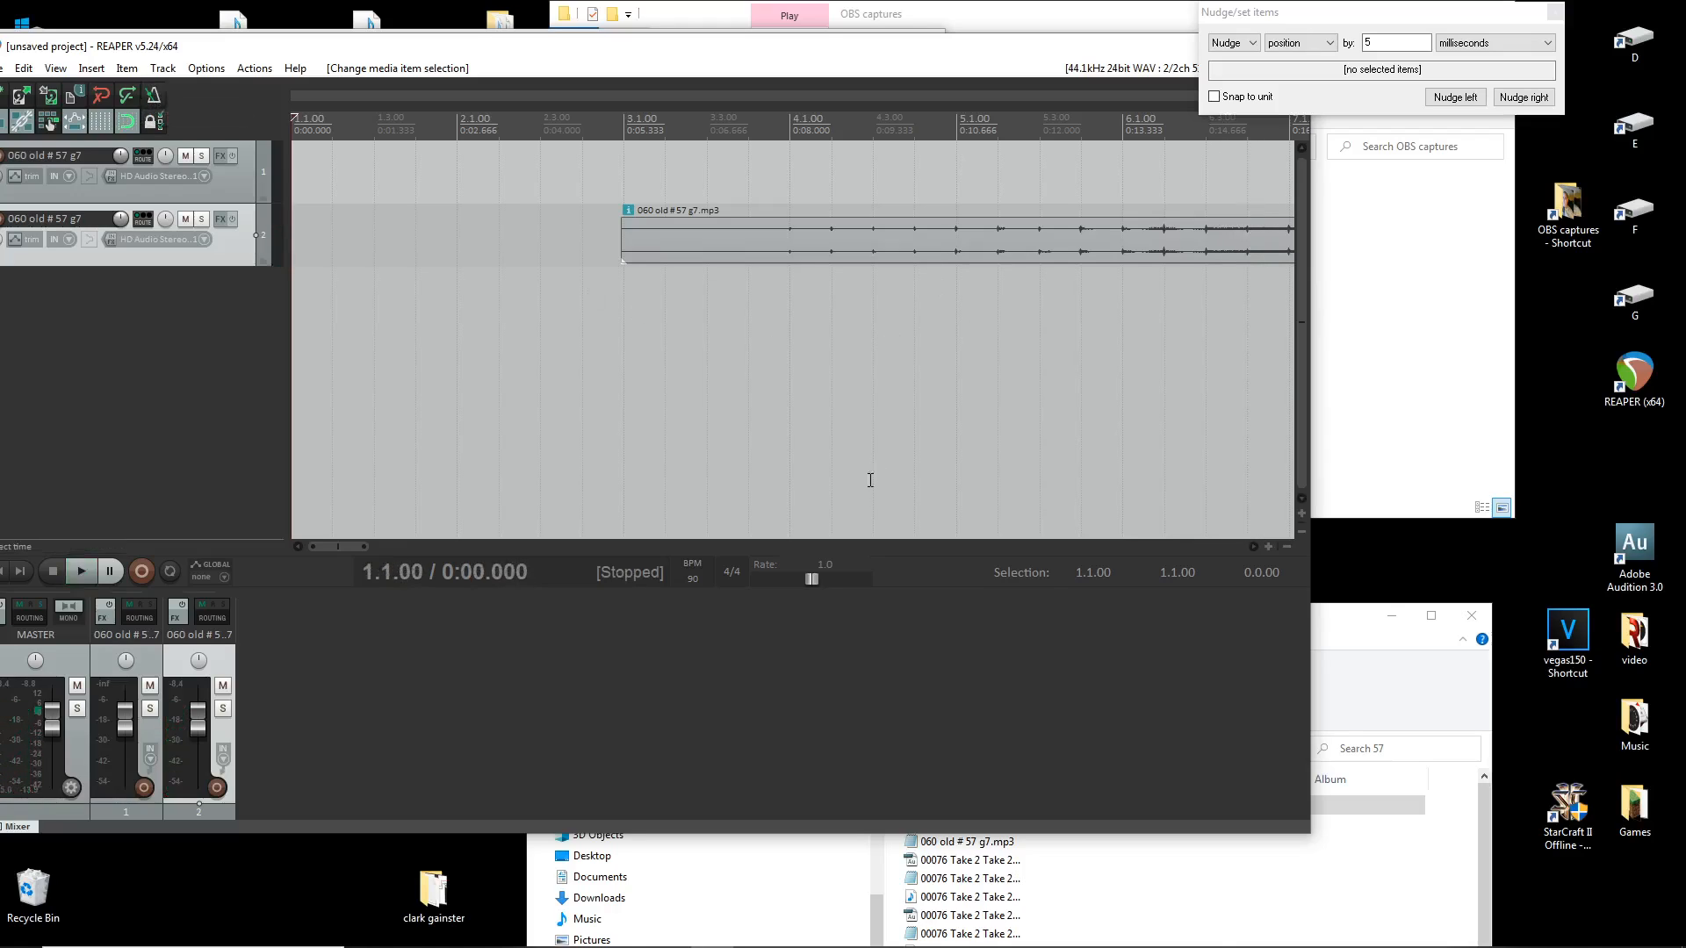
# Step: Delete the audio item from the second track and close the nudge window and REAPER without saving the project
pyautogui.click(1079, 257)
pyautogui.press('Delete')
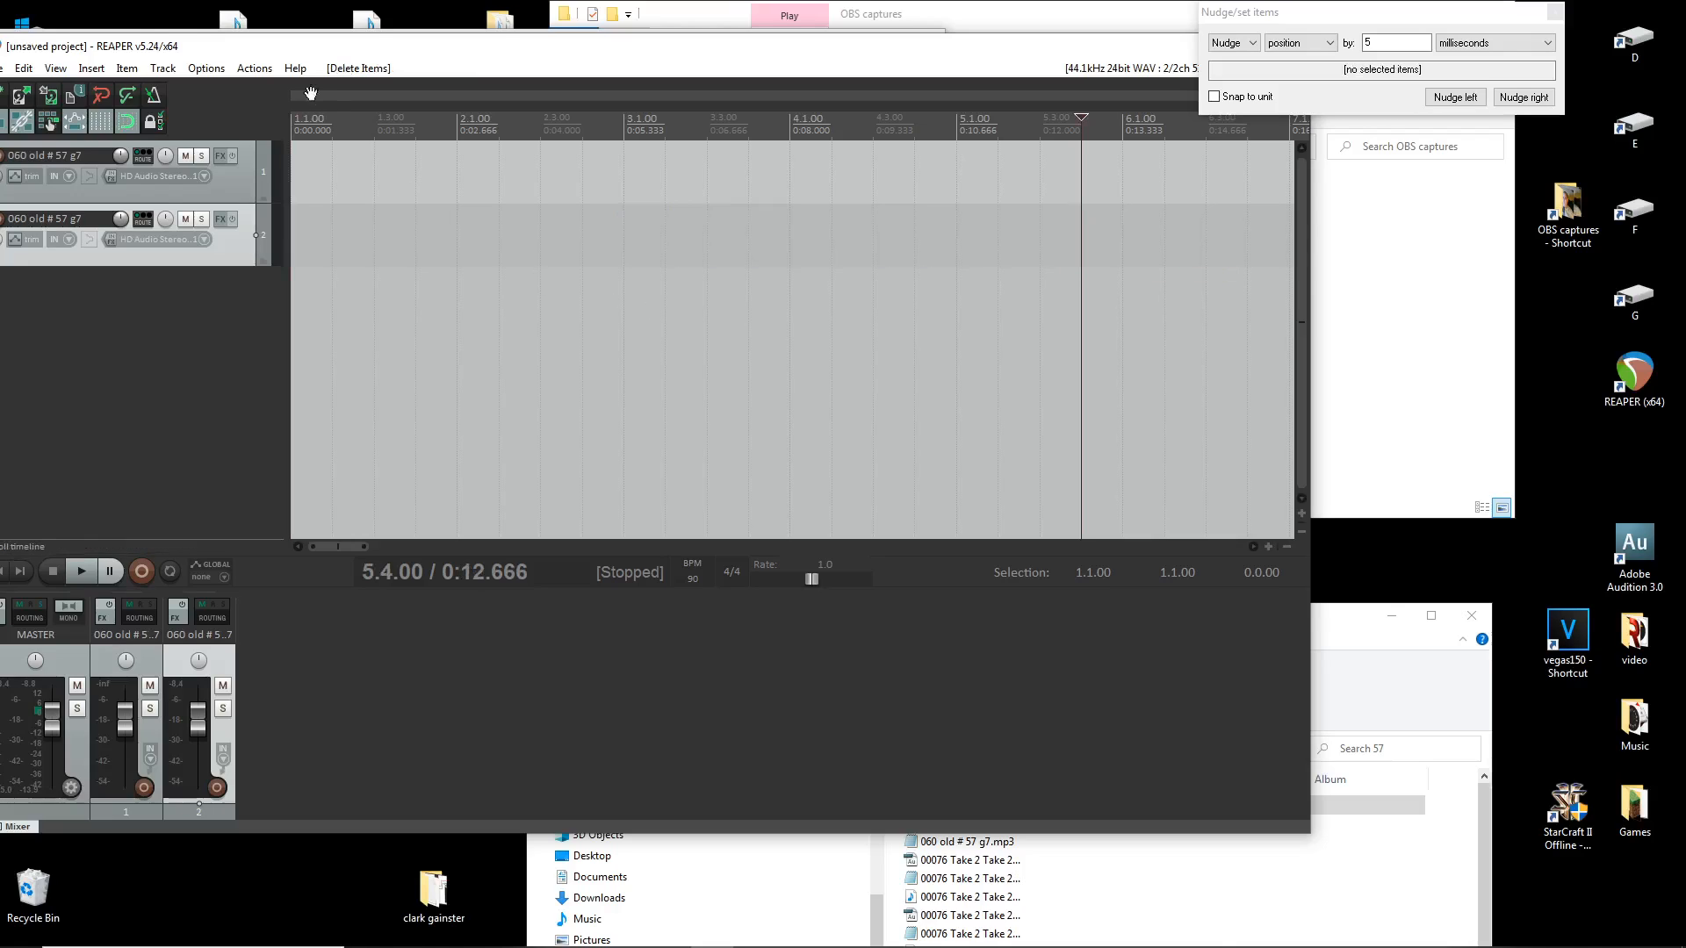
pyautogui.click(1555, 12)
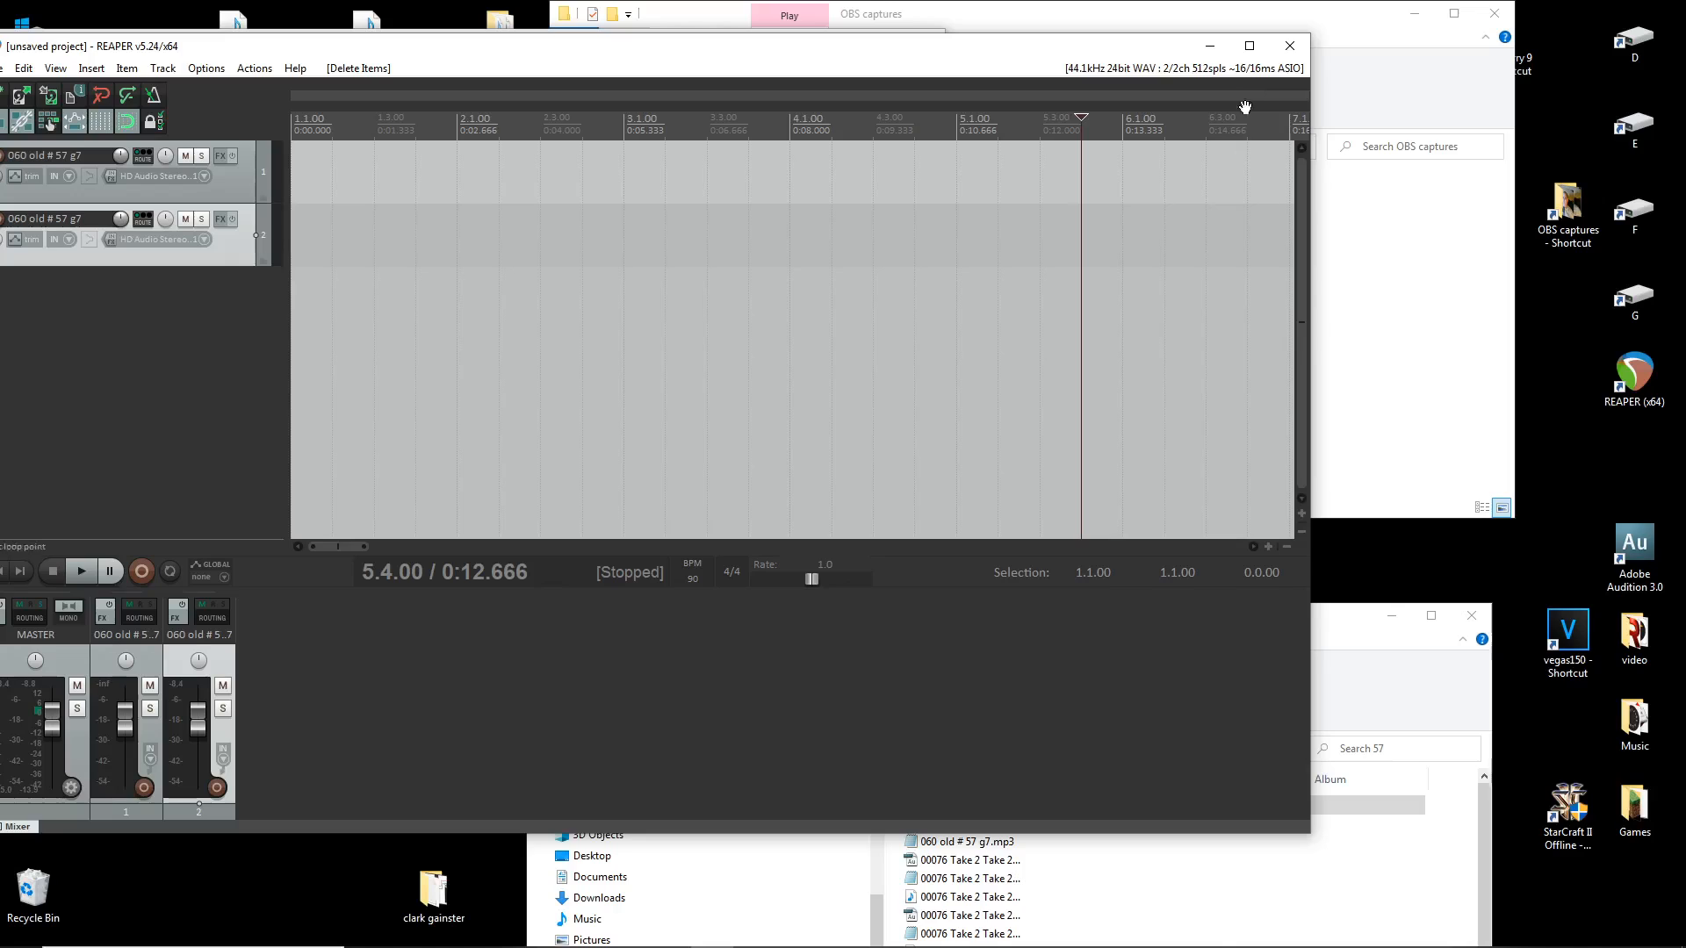
pyautogui.click(1290, 48)
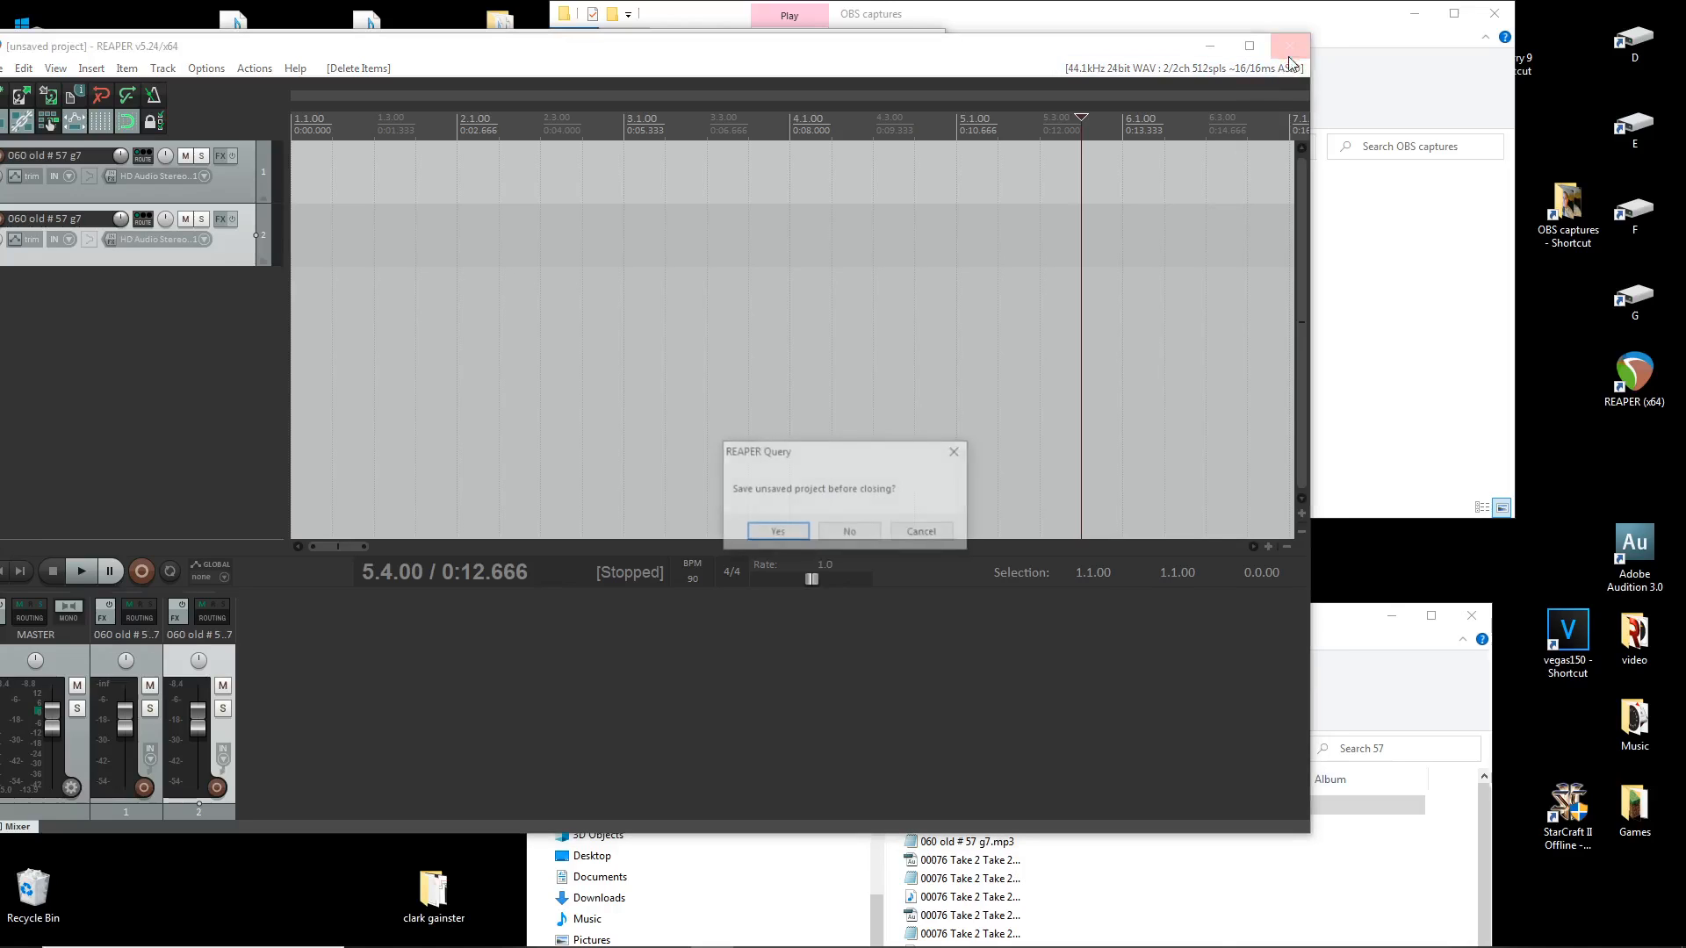
pyautogui.click(850, 532)
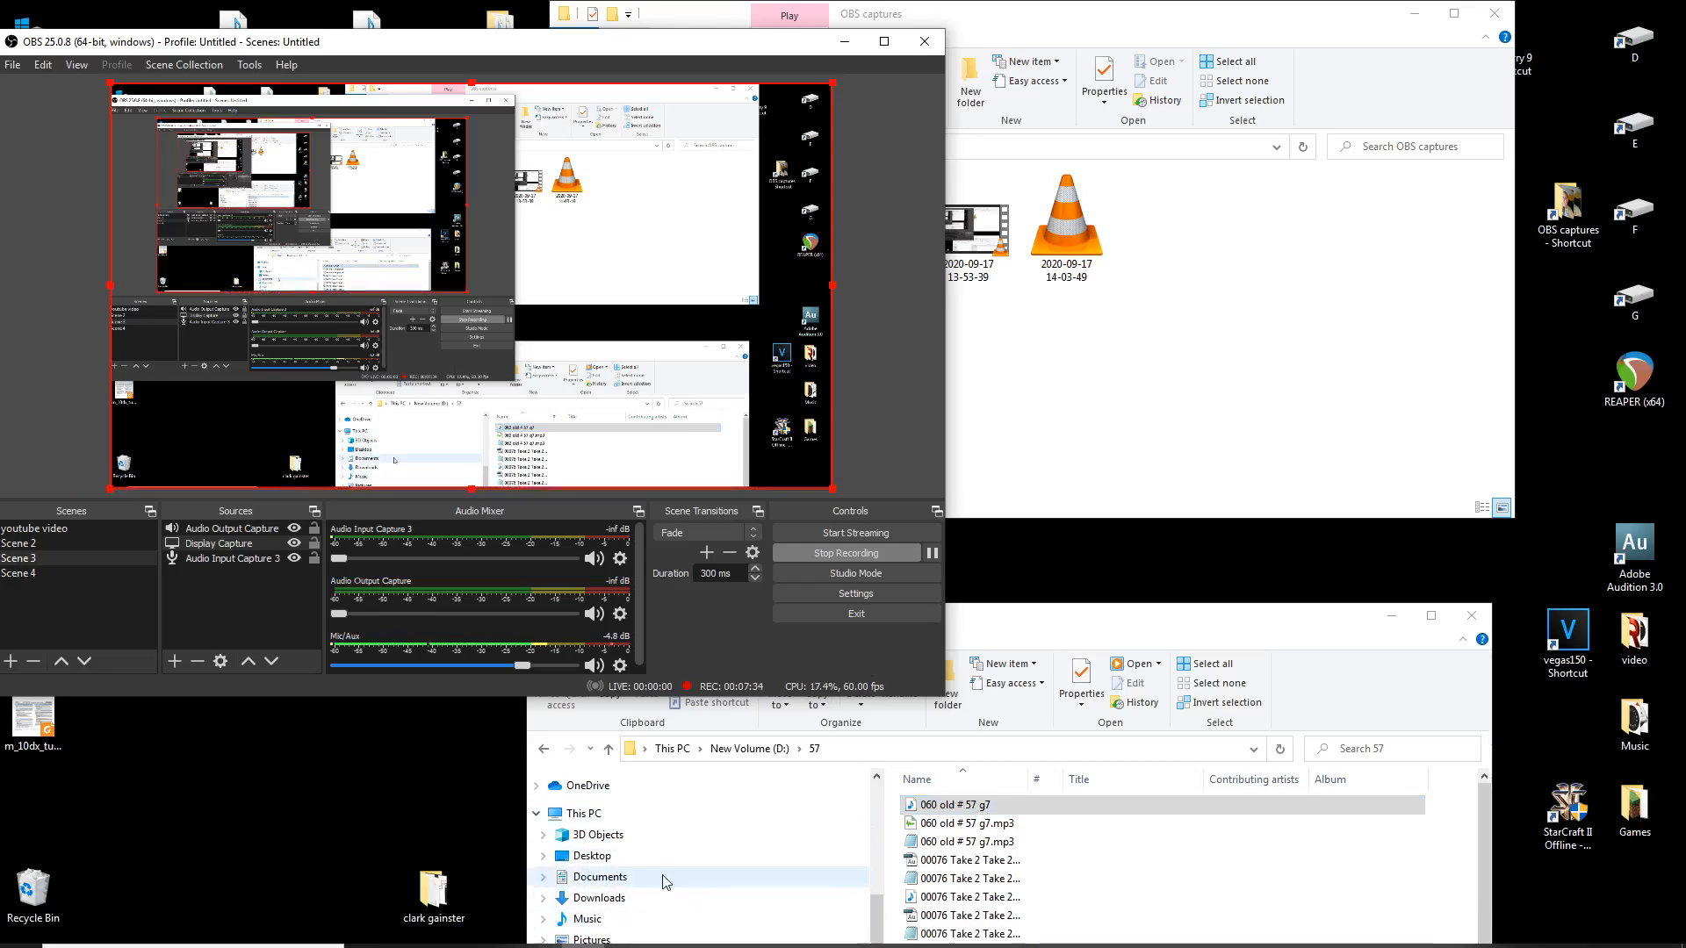
# Step: Switch to Adobe Audition, maximize its window in the waveform edit view and select the audio from 0:23.297 to 0:44.000
pyautogui.click(669, 934)
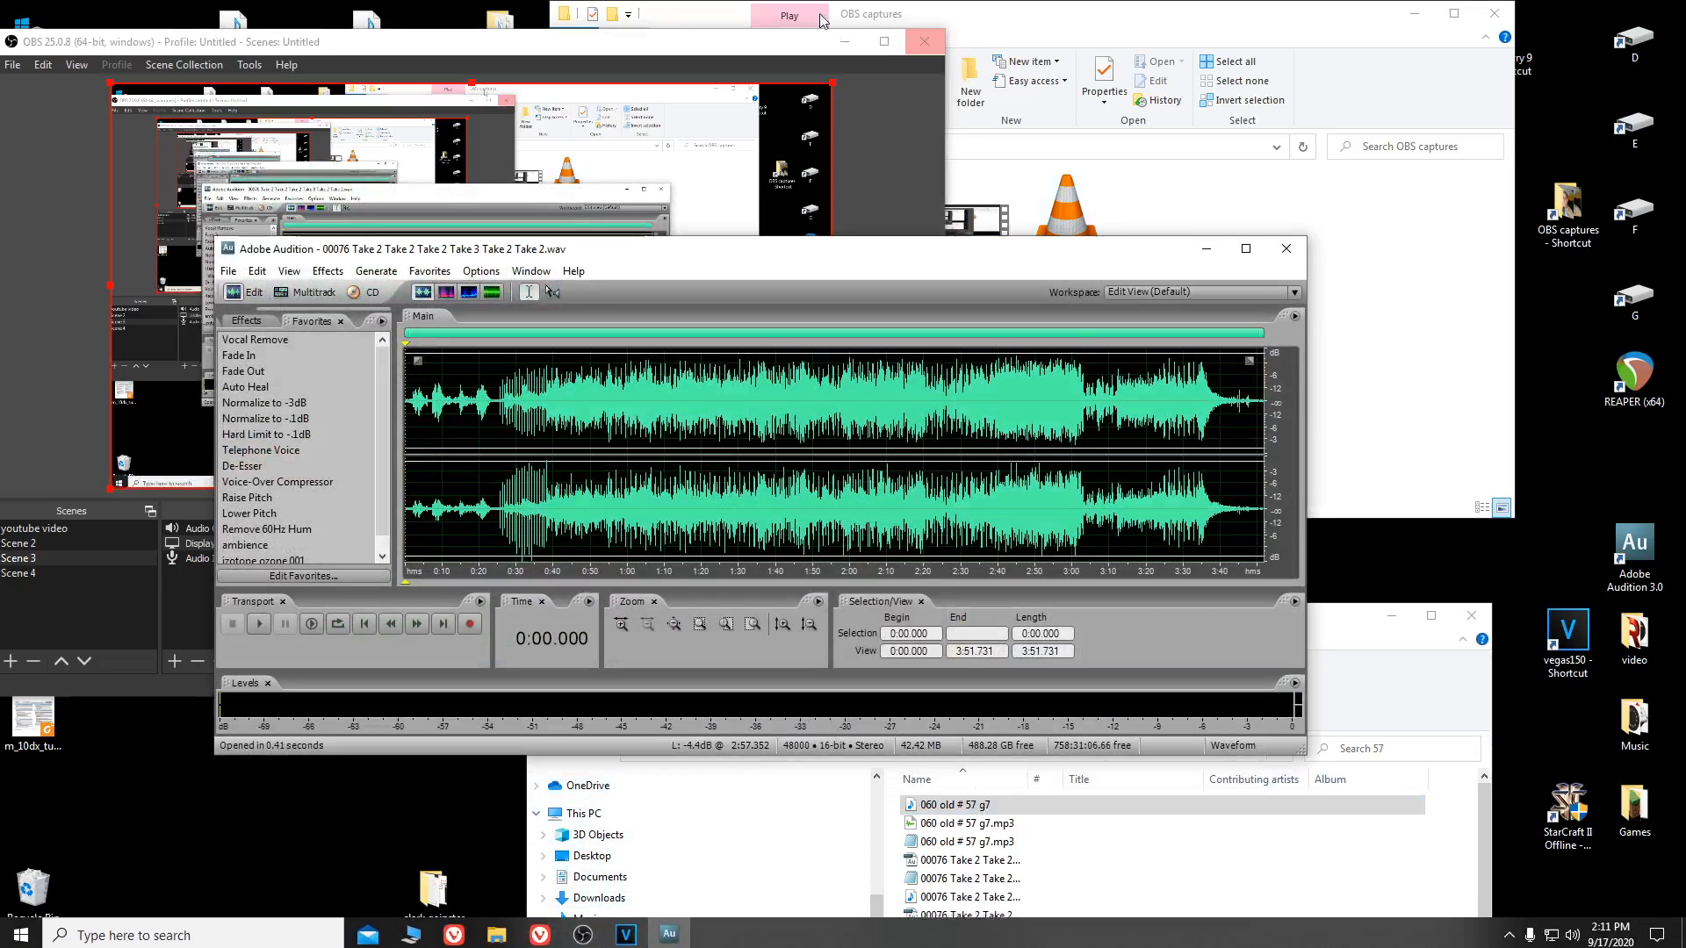
pyautogui.click(303, 292)
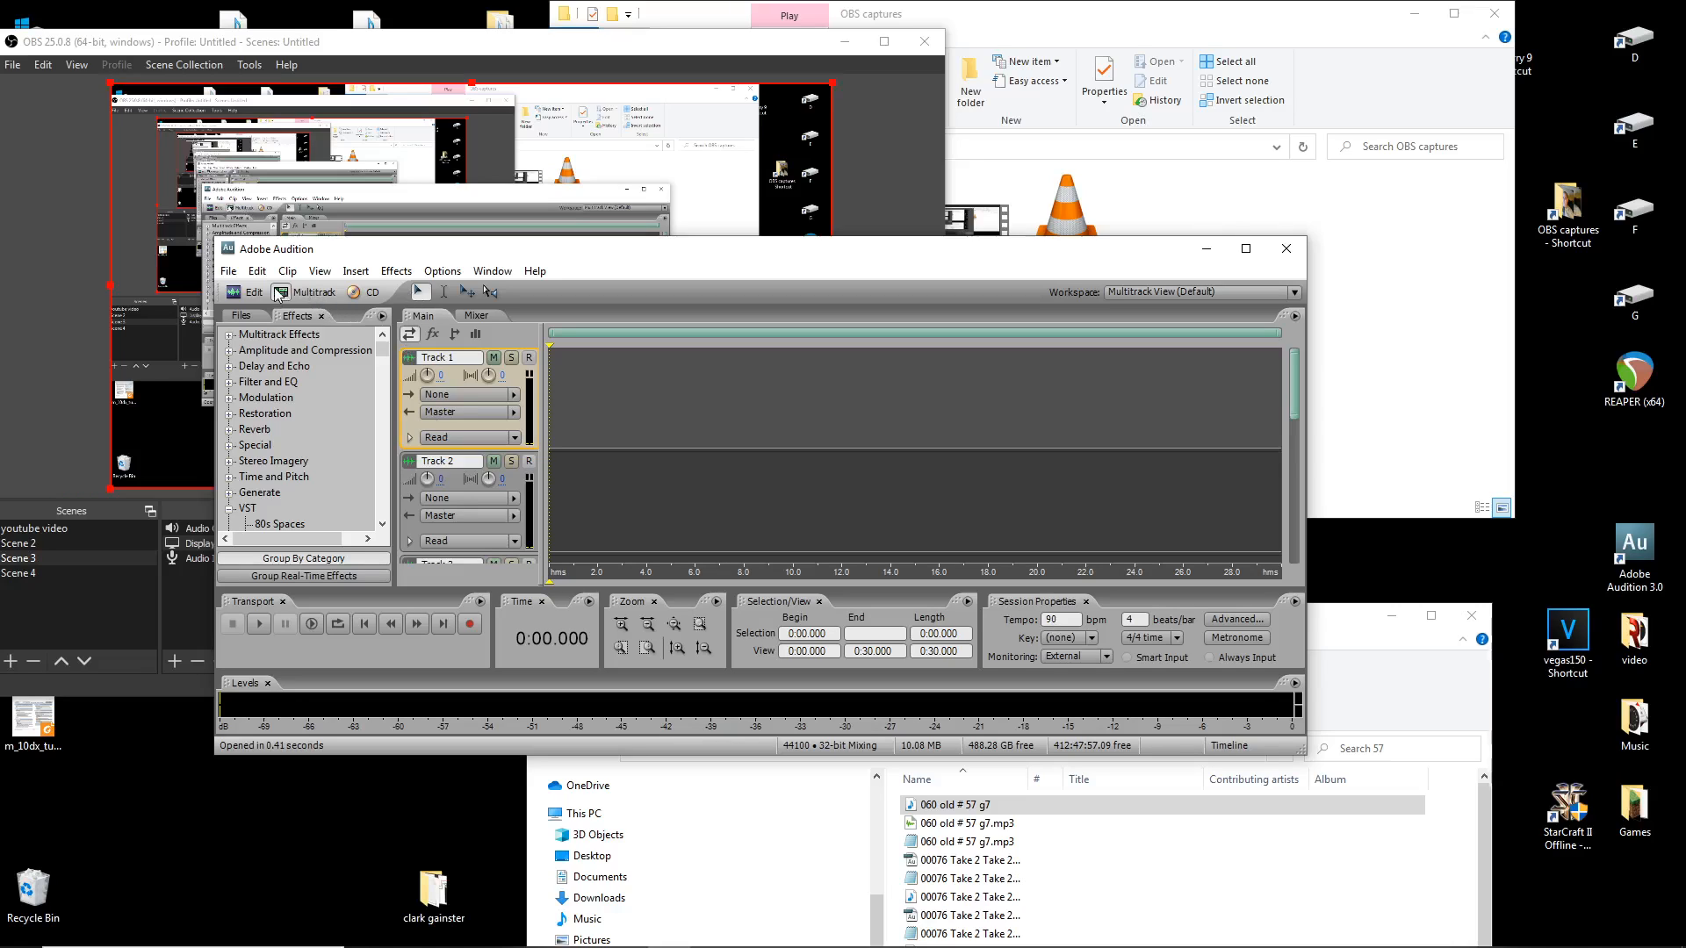
pyautogui.click(248, 292)
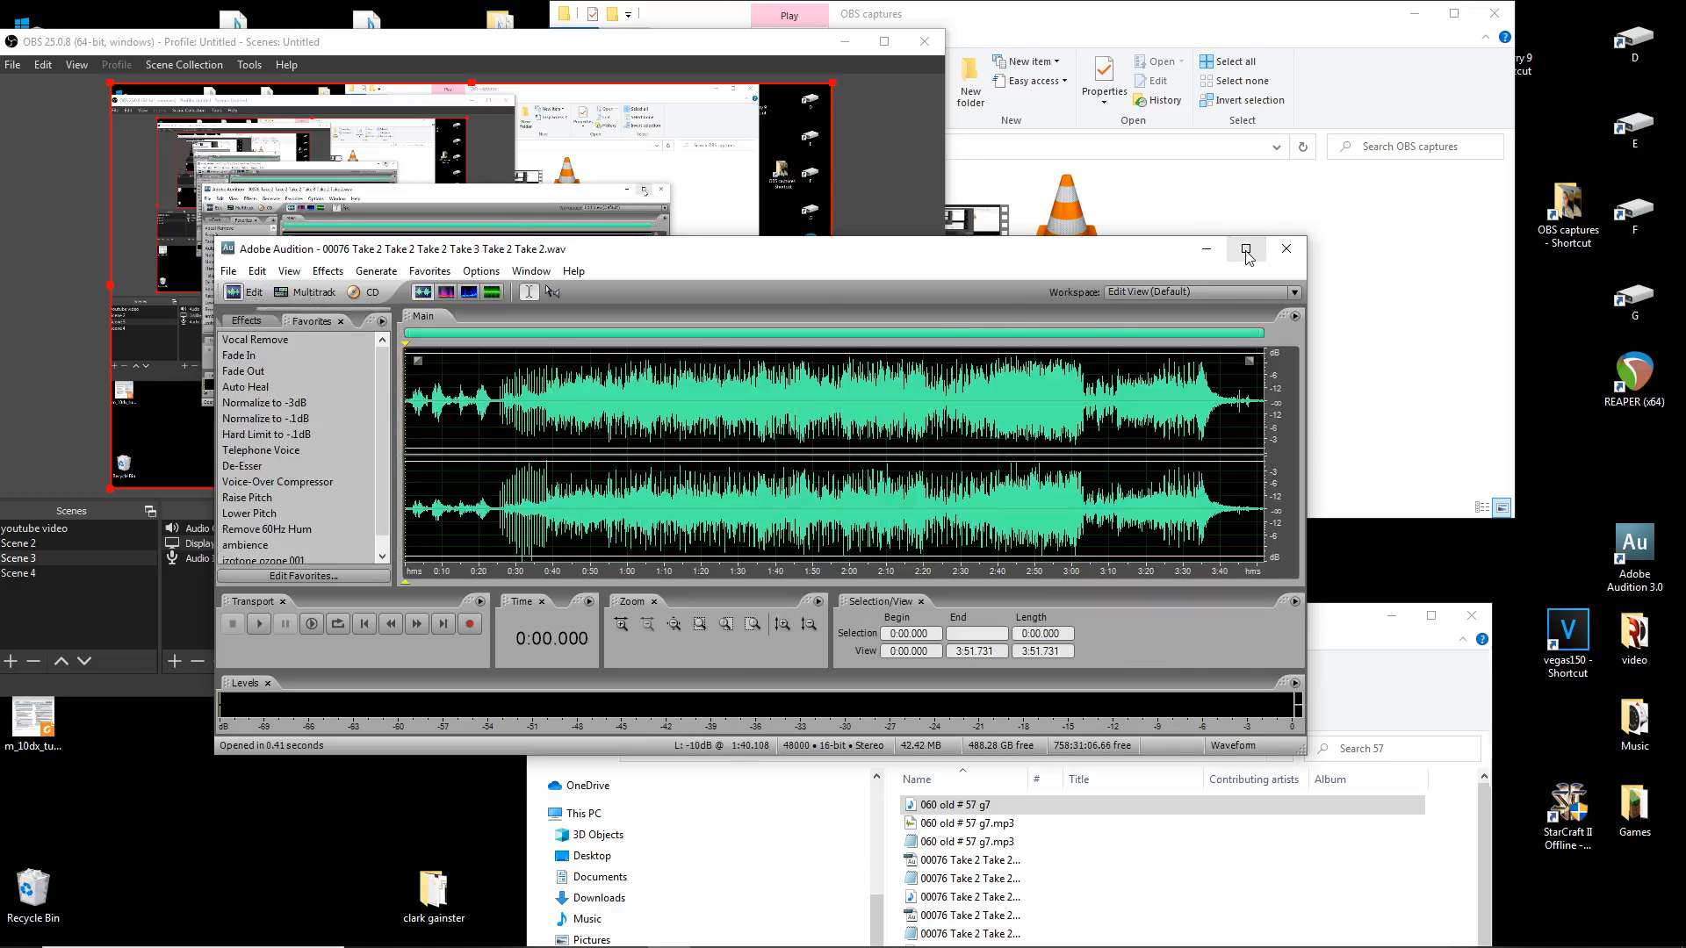
pyautogui.click(1246, 255)
pyautogui.scroll(3, 326, 189)
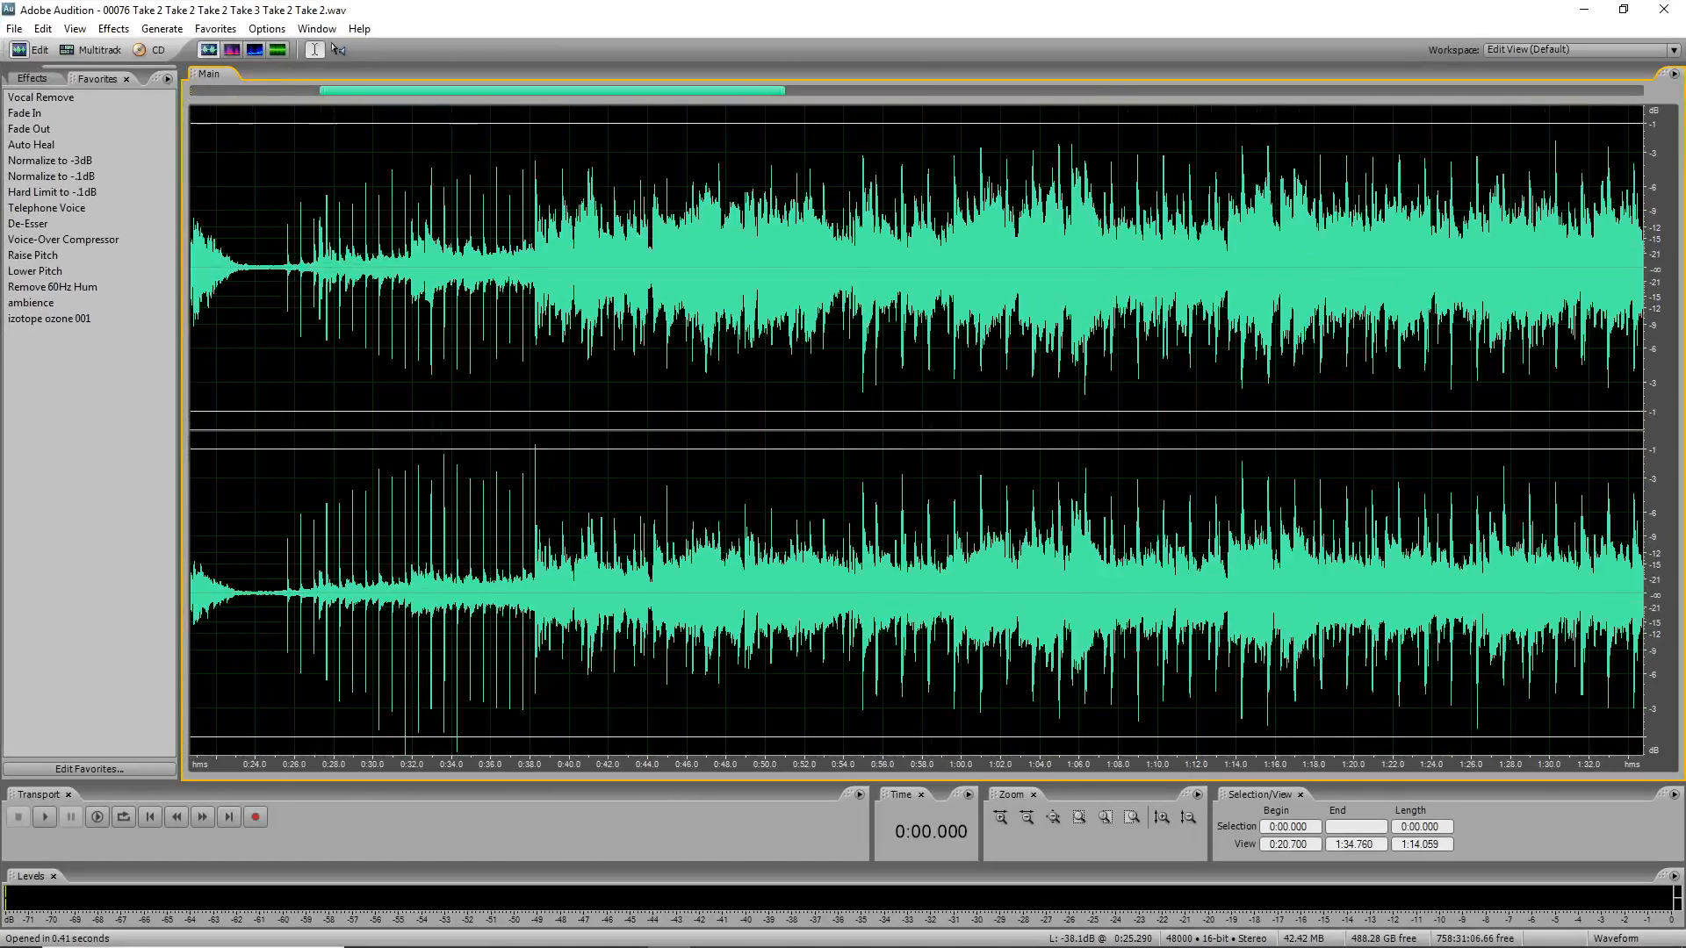
pyautogui.moveTo(280, 264); pyautogui.dragTo(647, 314)
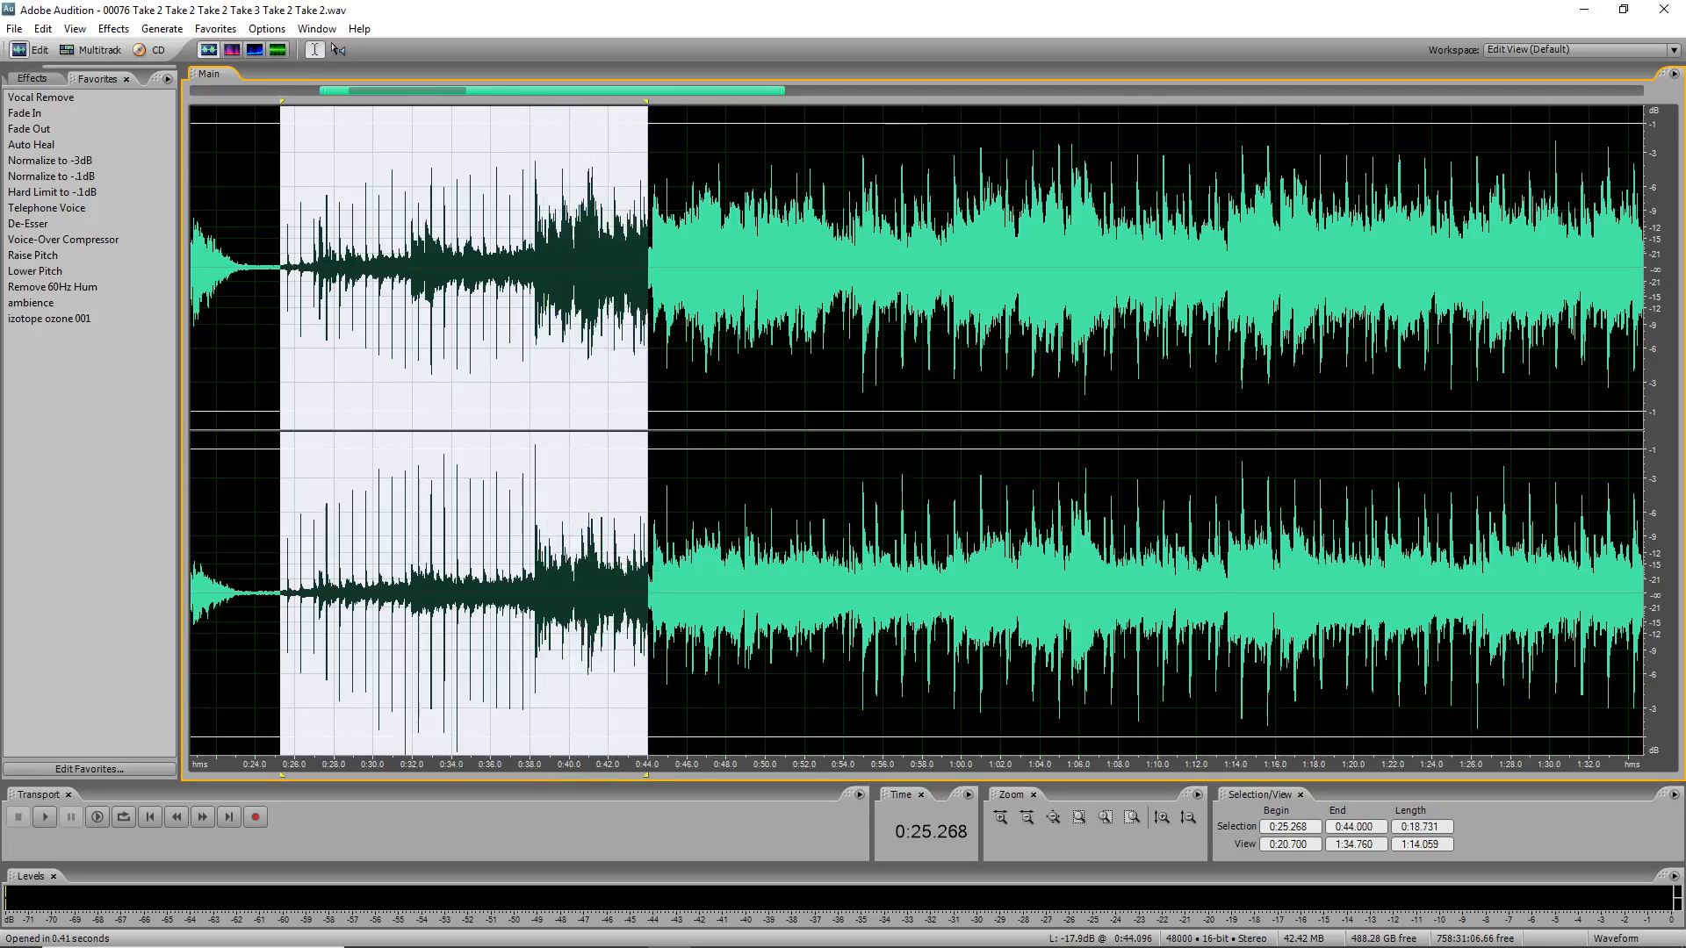
pyautogui.moveTo(285, 107); pyautogui.dragTo(244, 105)
# Step: Preview the Dub Delay - TAL VST effect on the selected audio with the Delay L 1/4 preset
pyautogui.click(115, 33)
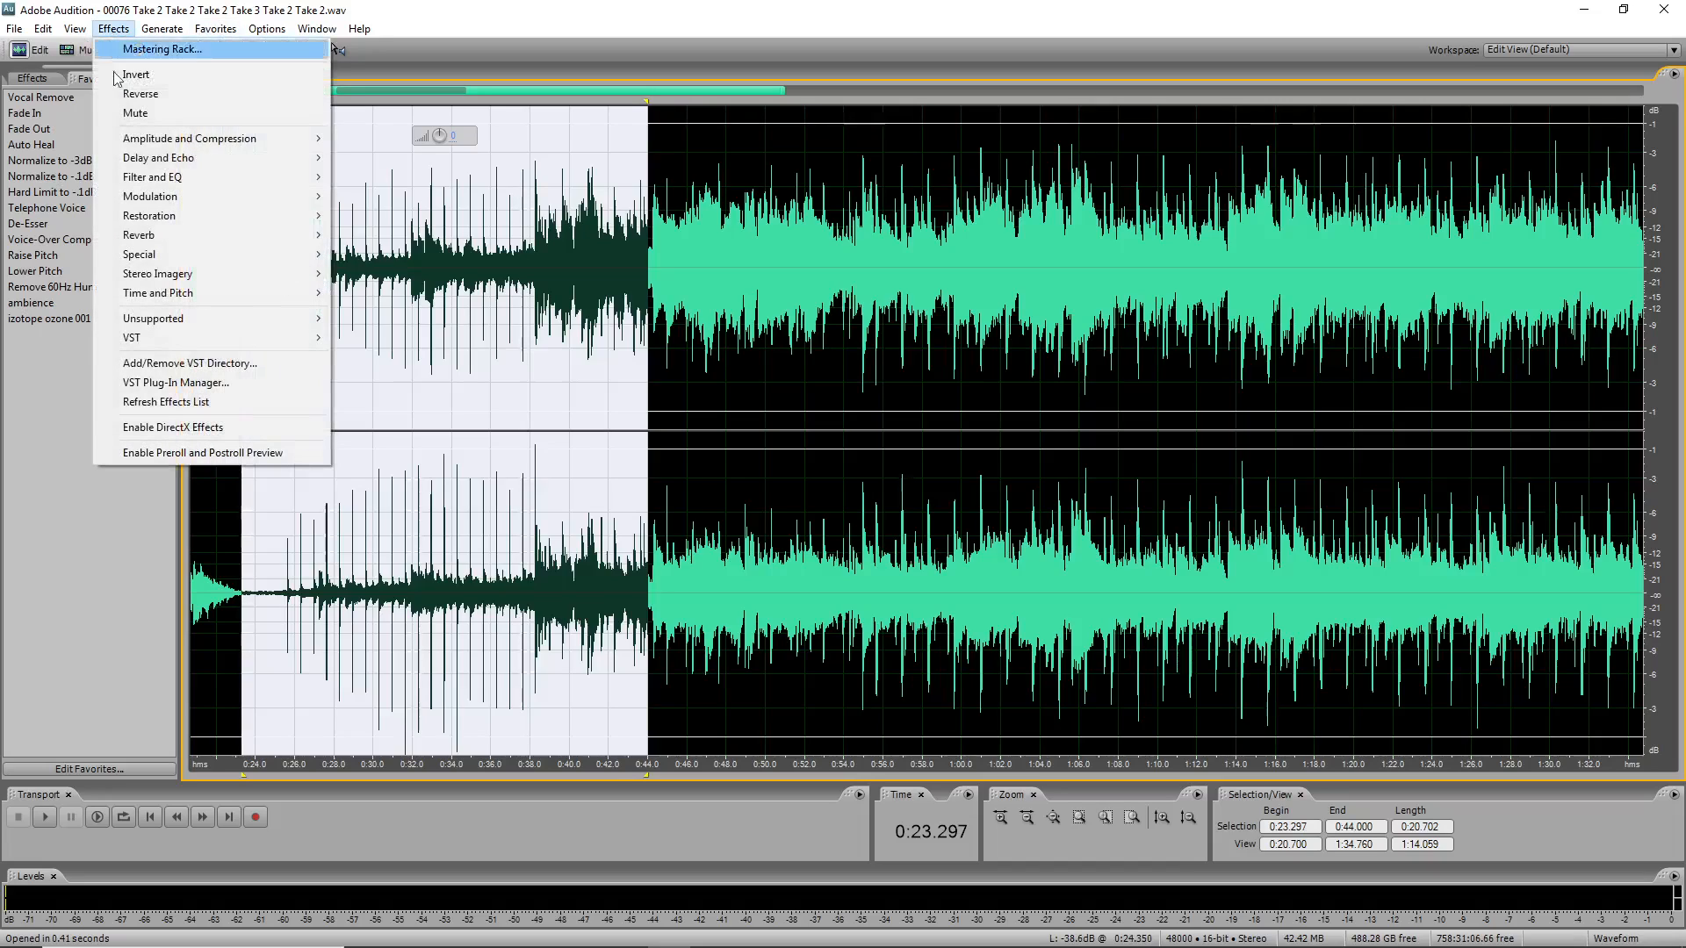
pyautogui.moveTo(175, 339)
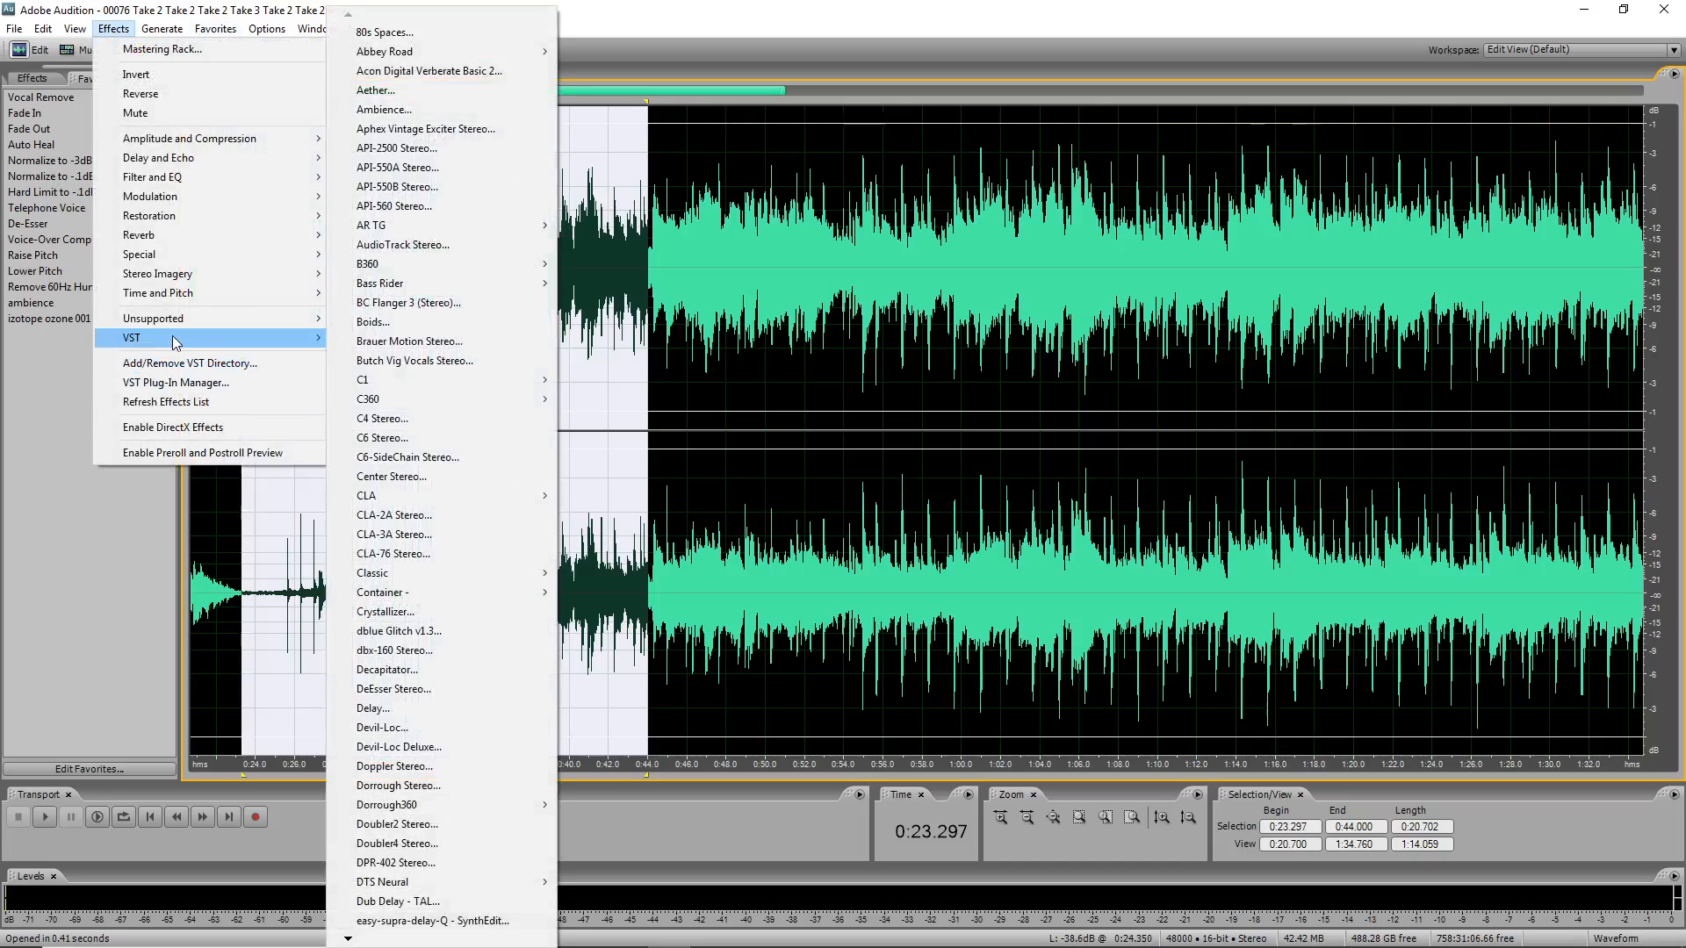
pyautogui.click(399, 902)
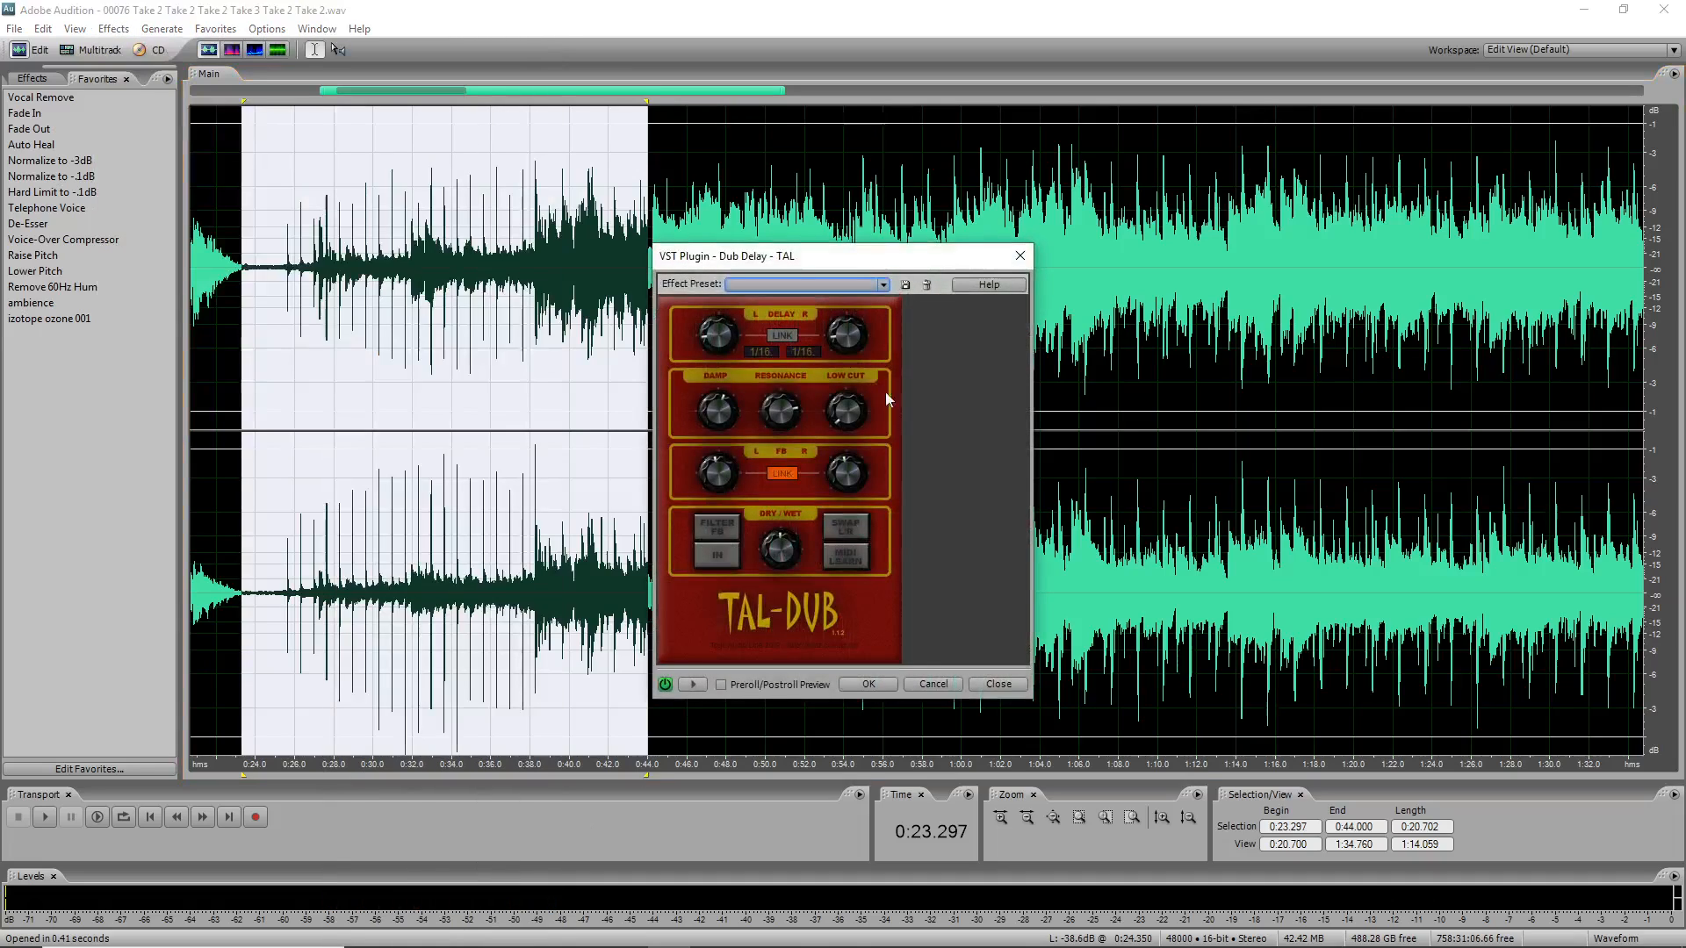
pyautogui.click(884, 285)
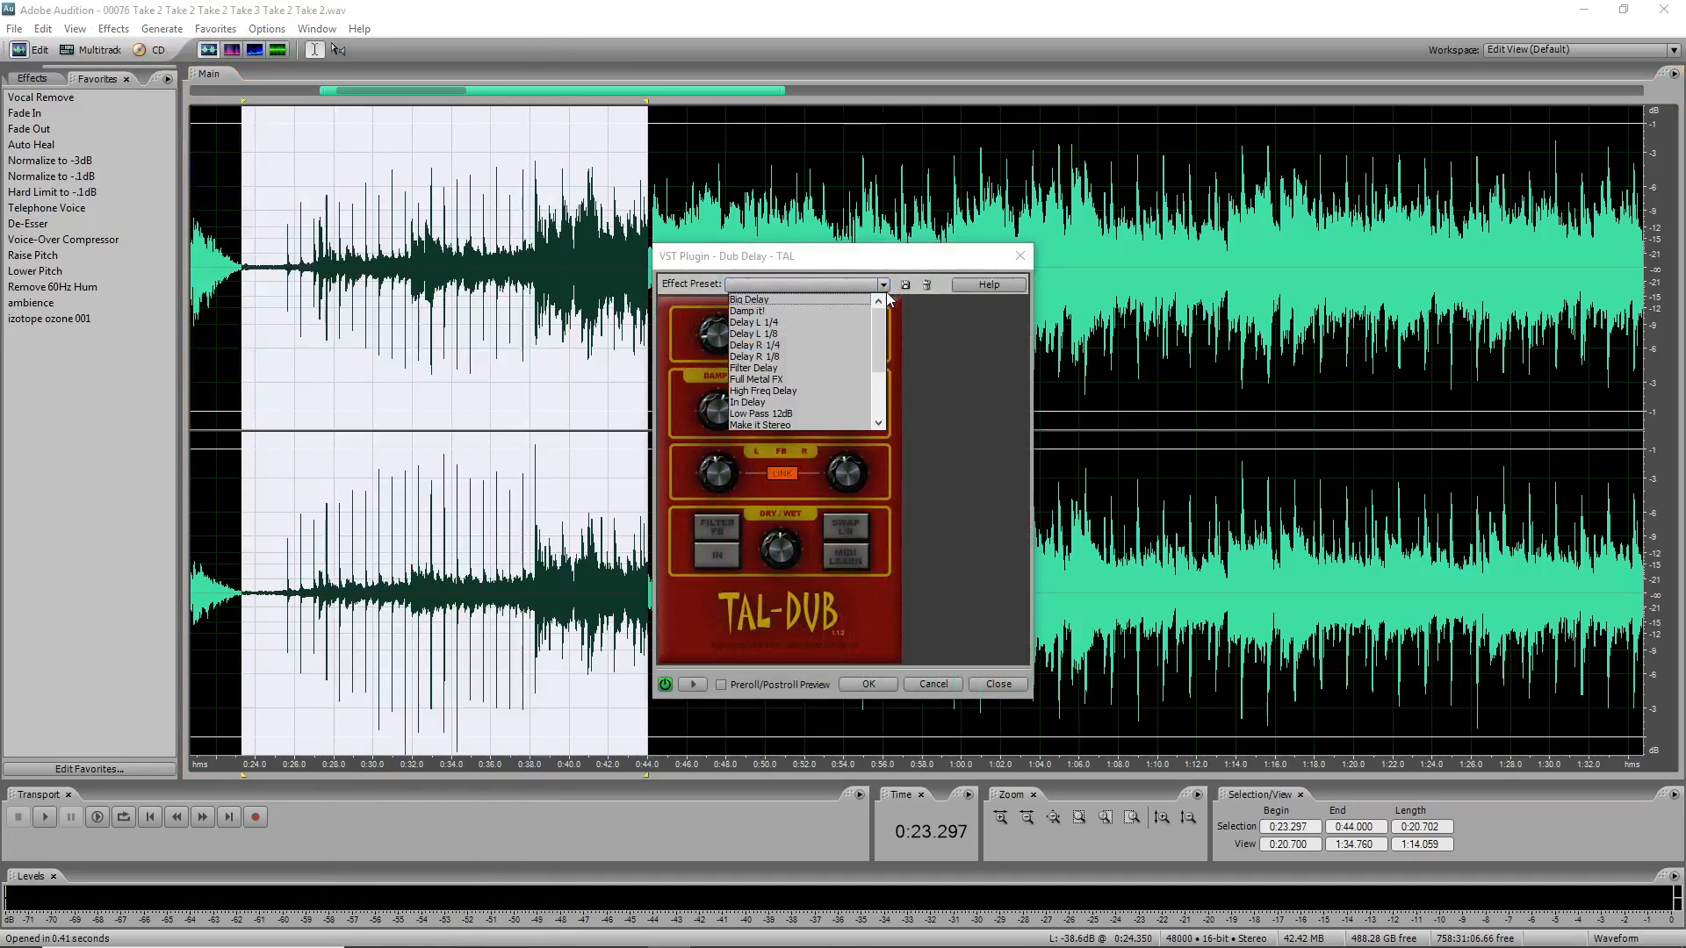
pyautogui.click(851, 323)
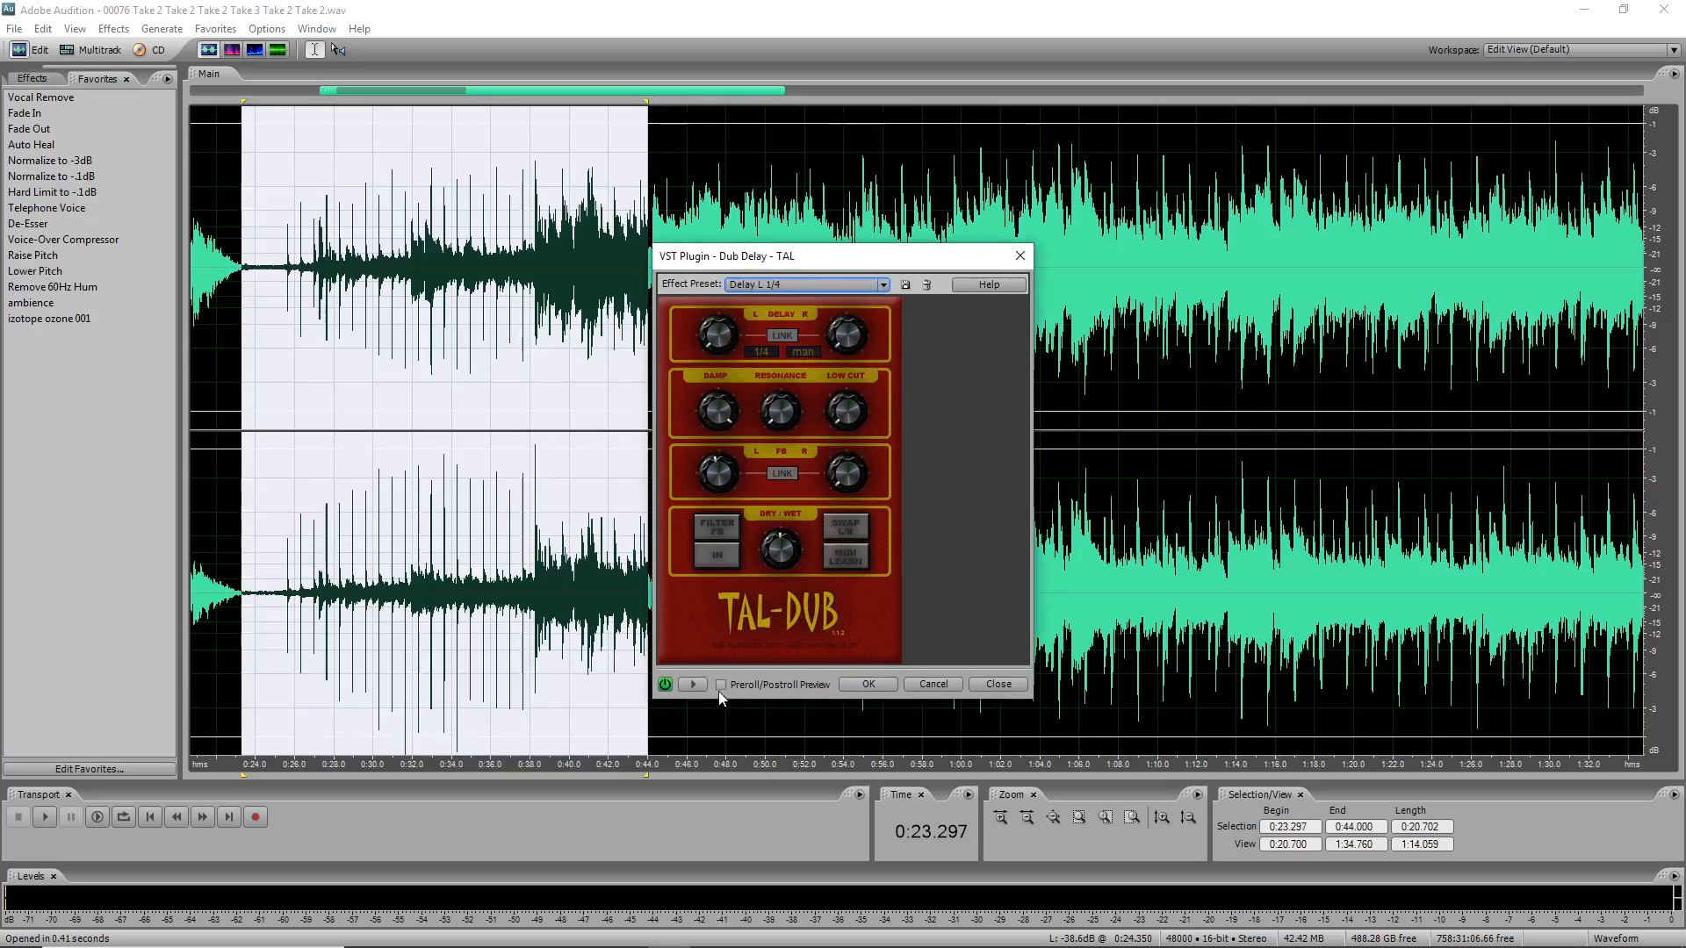
pyautogui.click(692, 684)
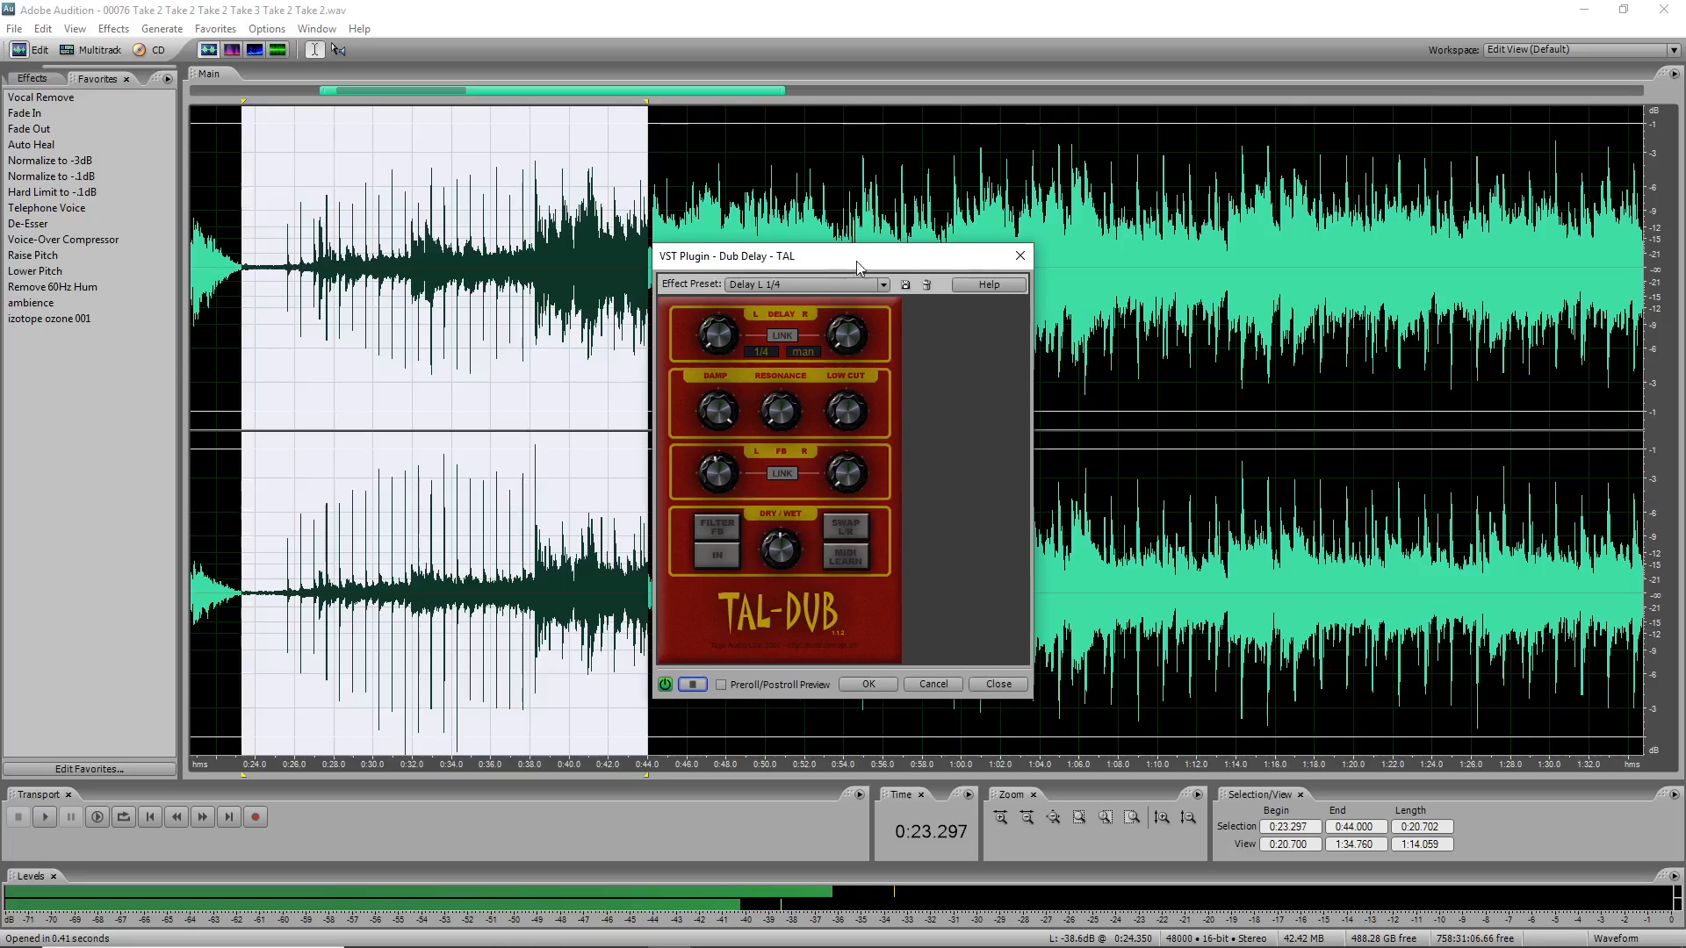
pyautogui.moveTo(856, 260); pyautogui.dragTo(1152, 166)
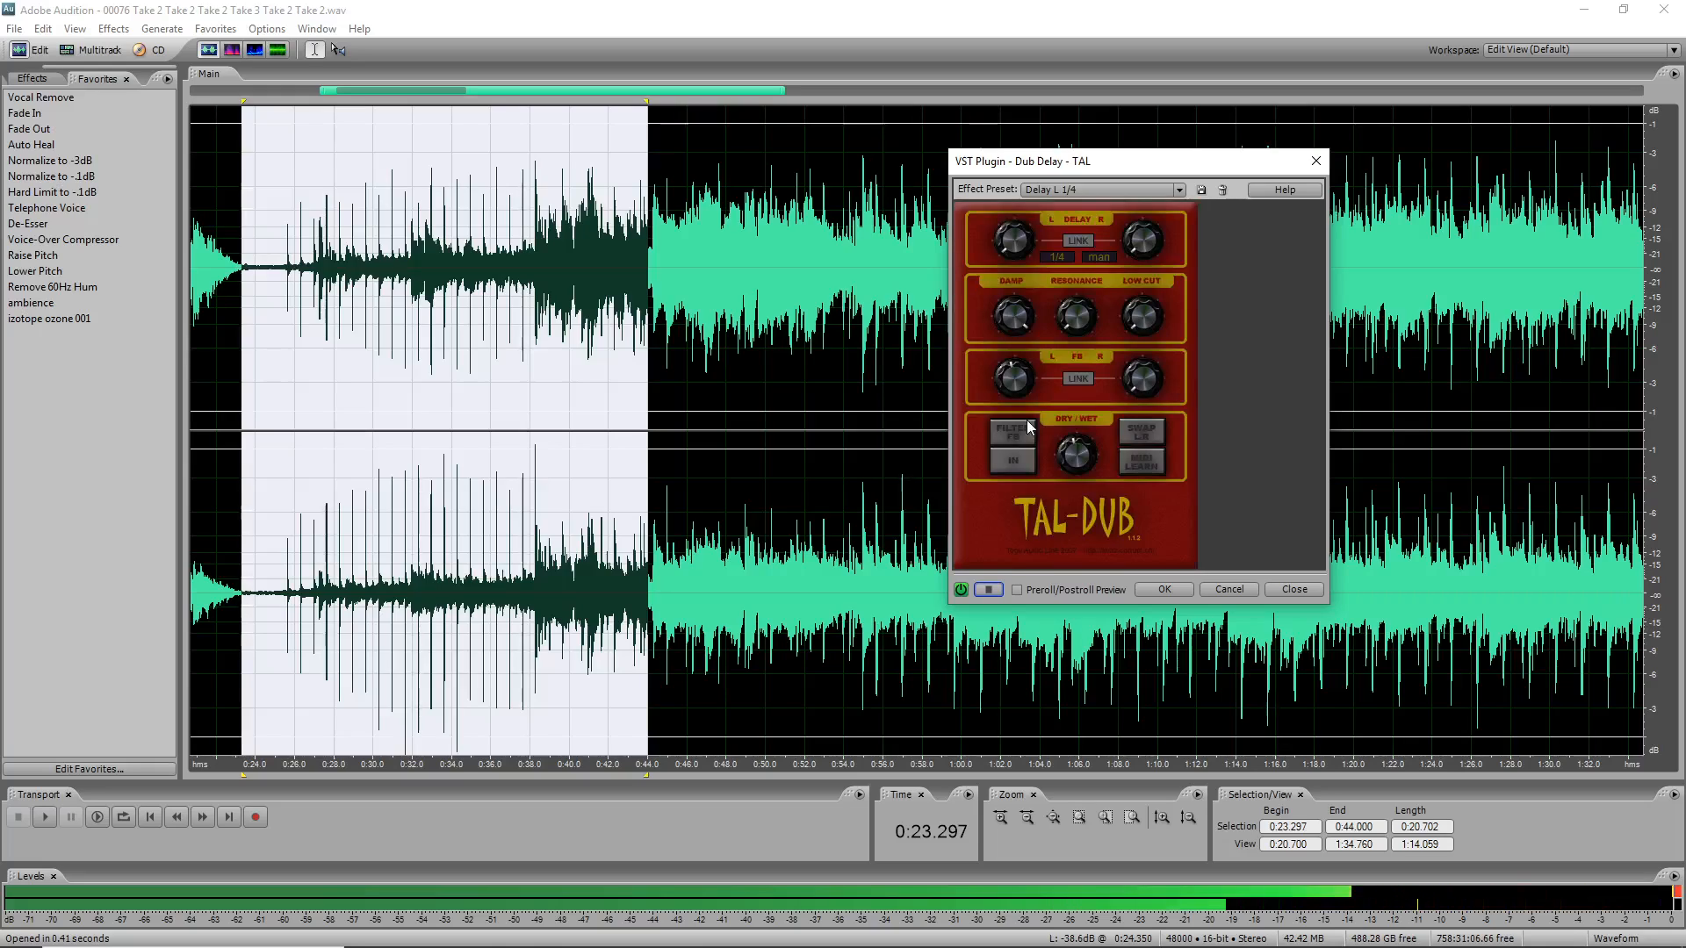
# Step: Preview the delay with the Delay L 1/8 preset and cancel the effect without applying it
pyautogui.click(1178, 189)
pyautogui.click(1142, 205)
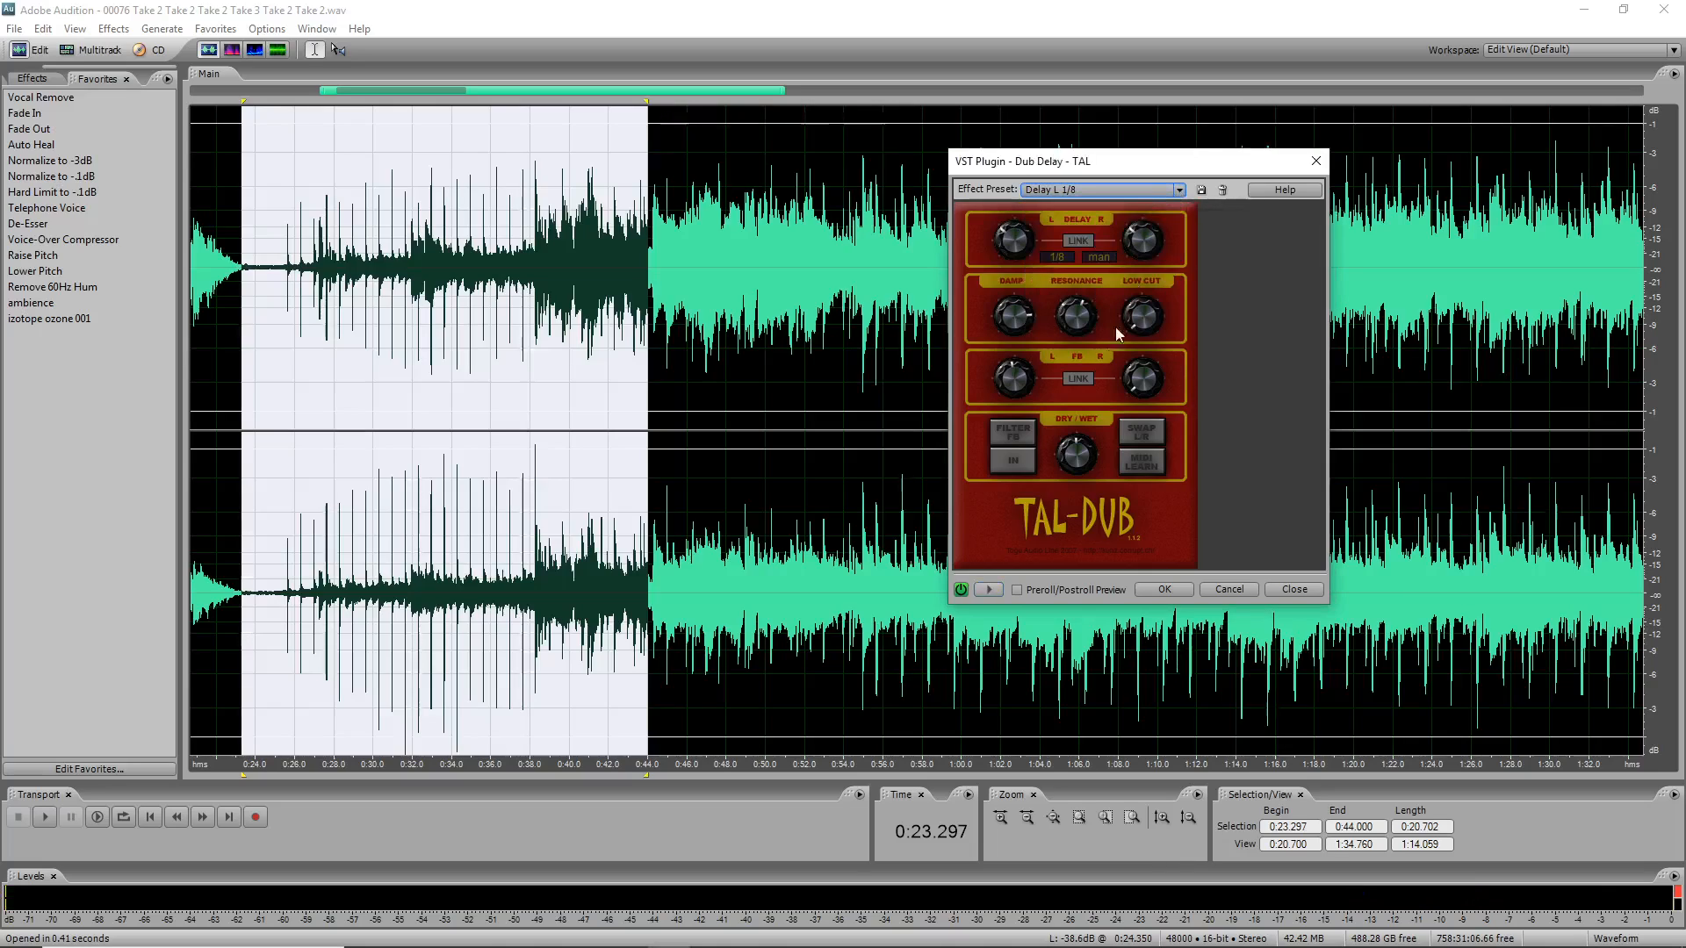
pyautogui.click(989, 590)
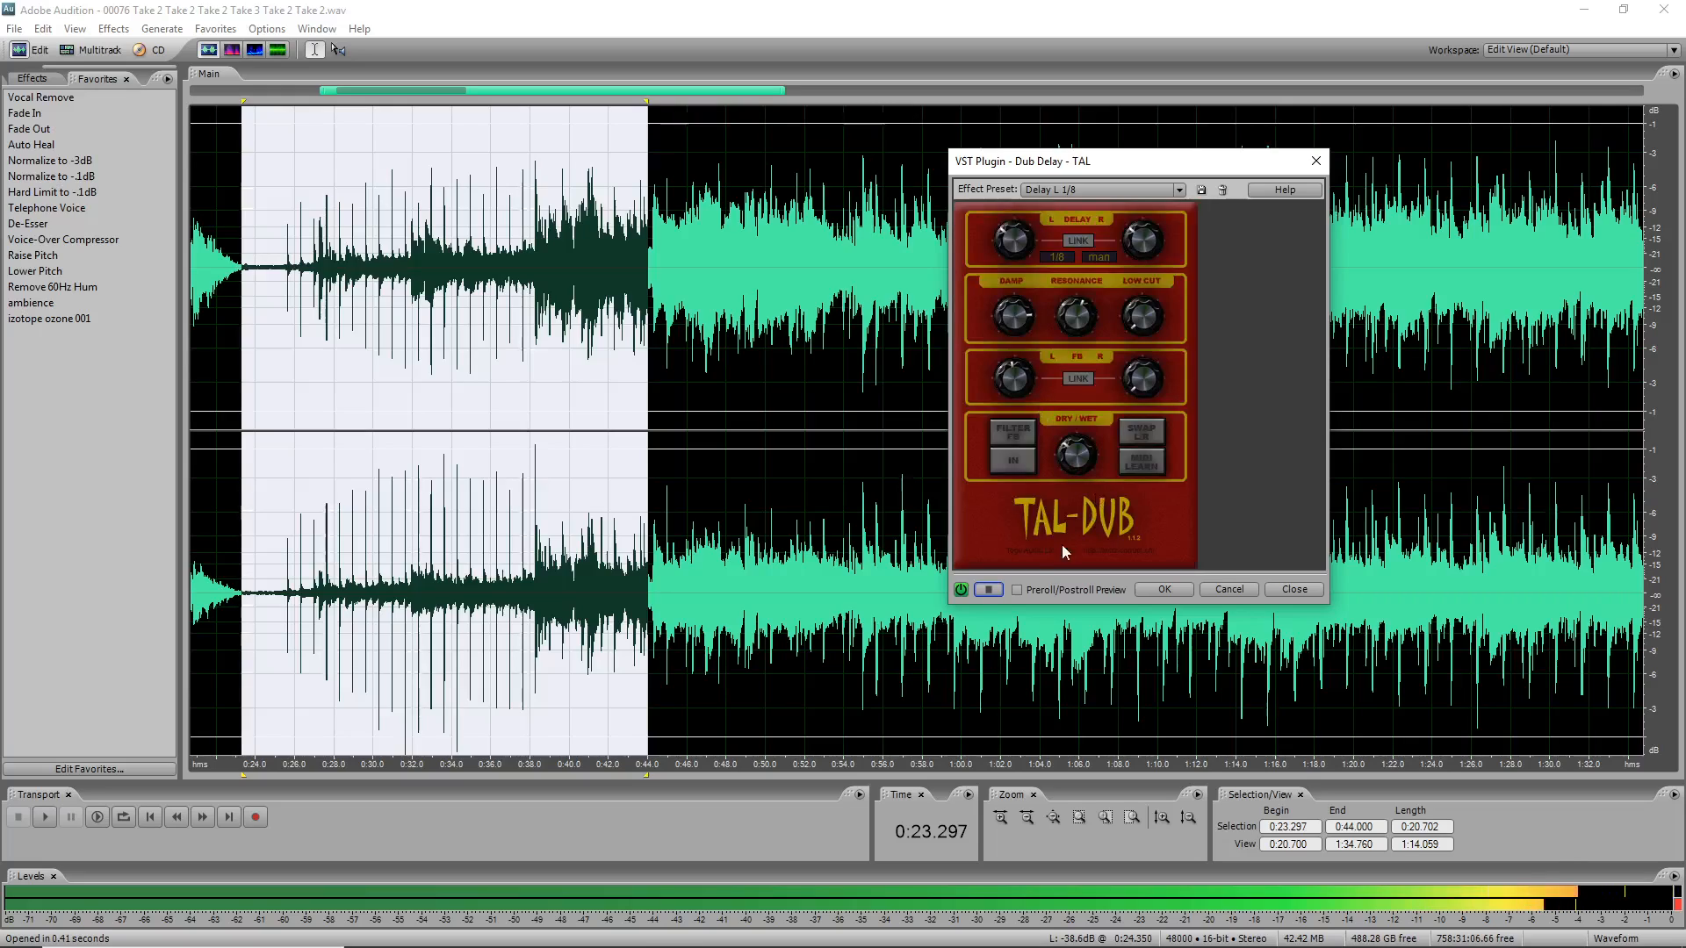
pyautogui.click(1240, 588)
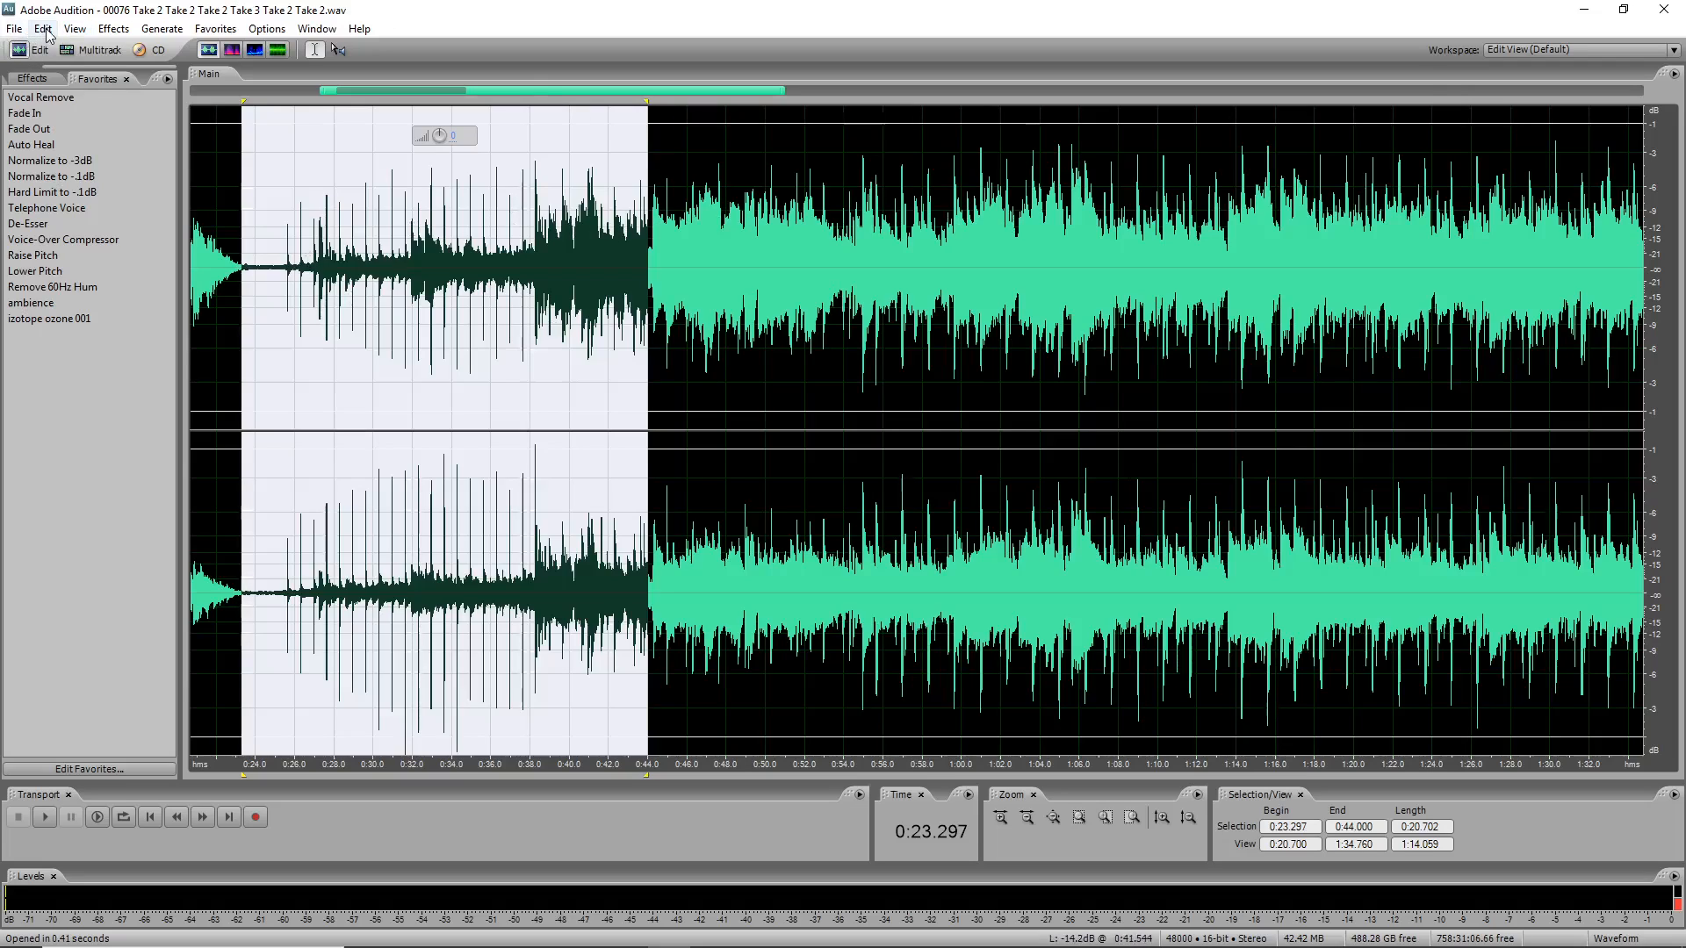
# Step: Show the empty multitrack session in Adobe Audition and minimize the window
pyautogui.click(15, 30)
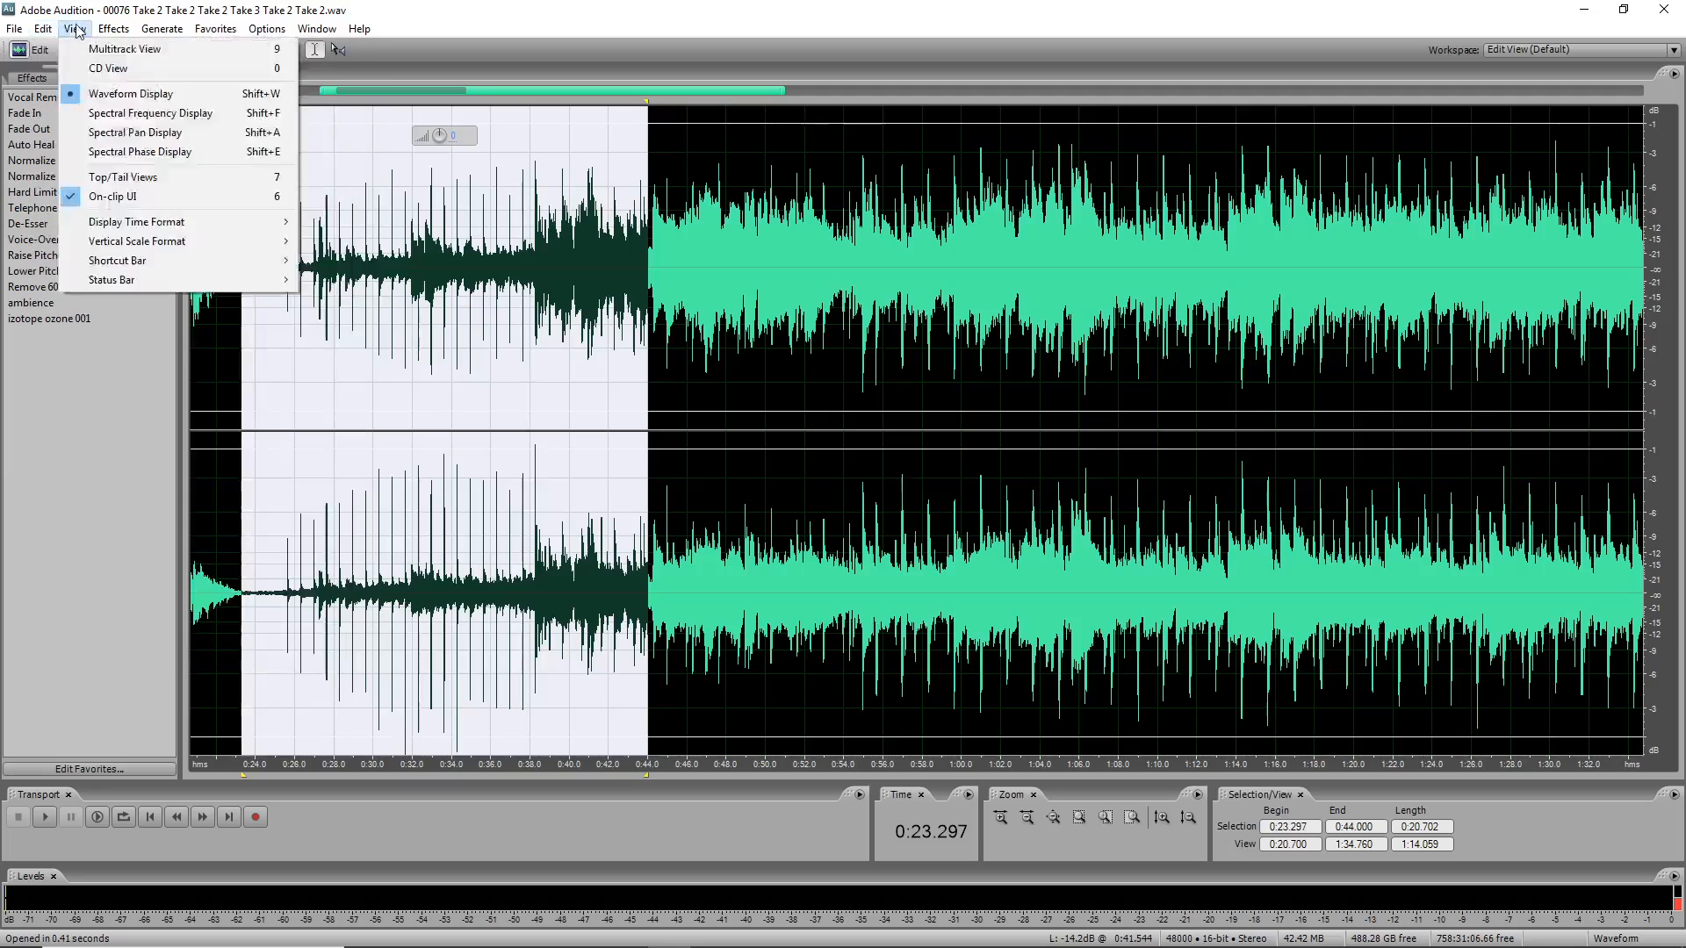
pyautogui.click(727, 5)
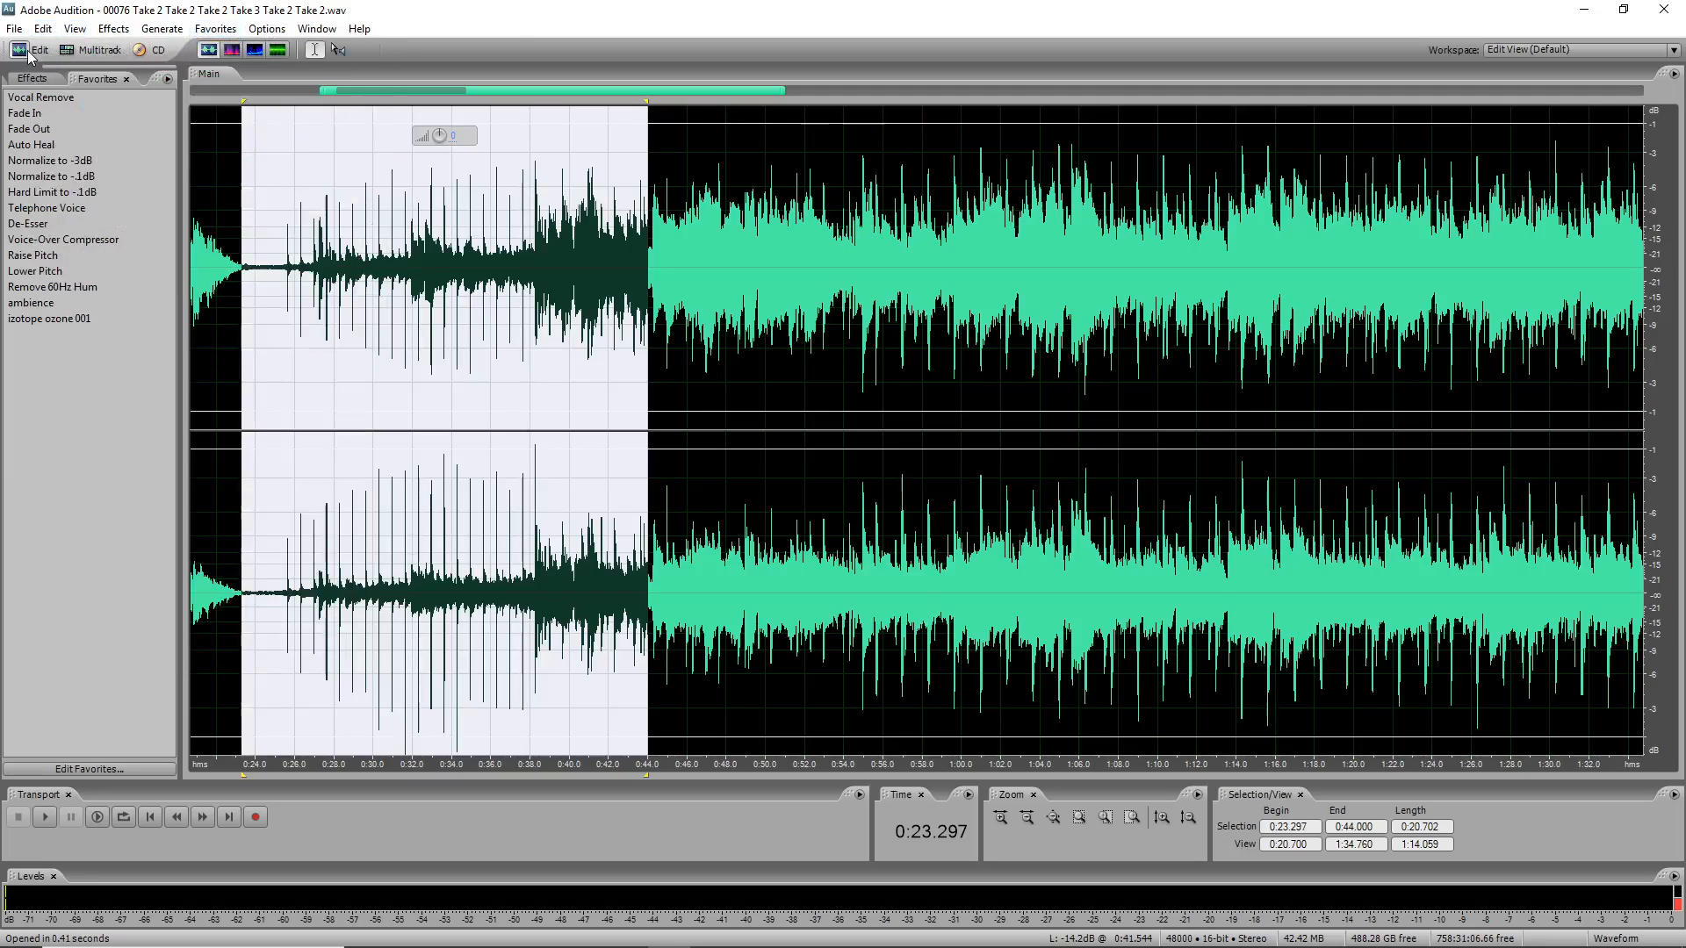
pyautogui.click(89, 52)
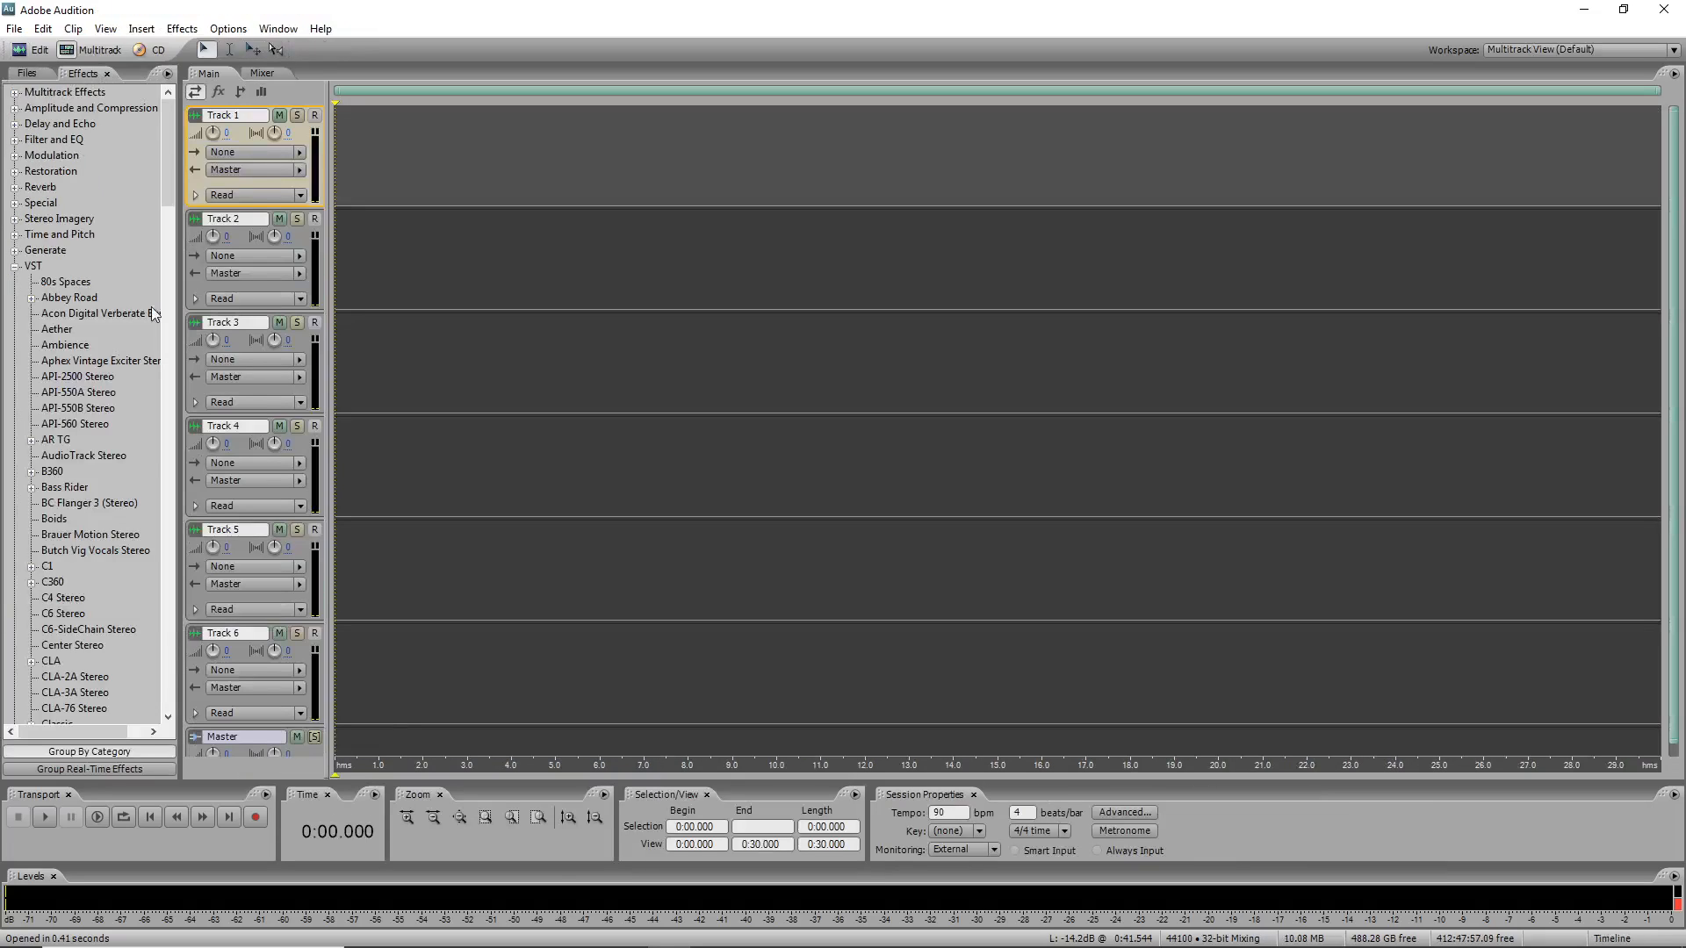
pyautogui.click(1584, 9)
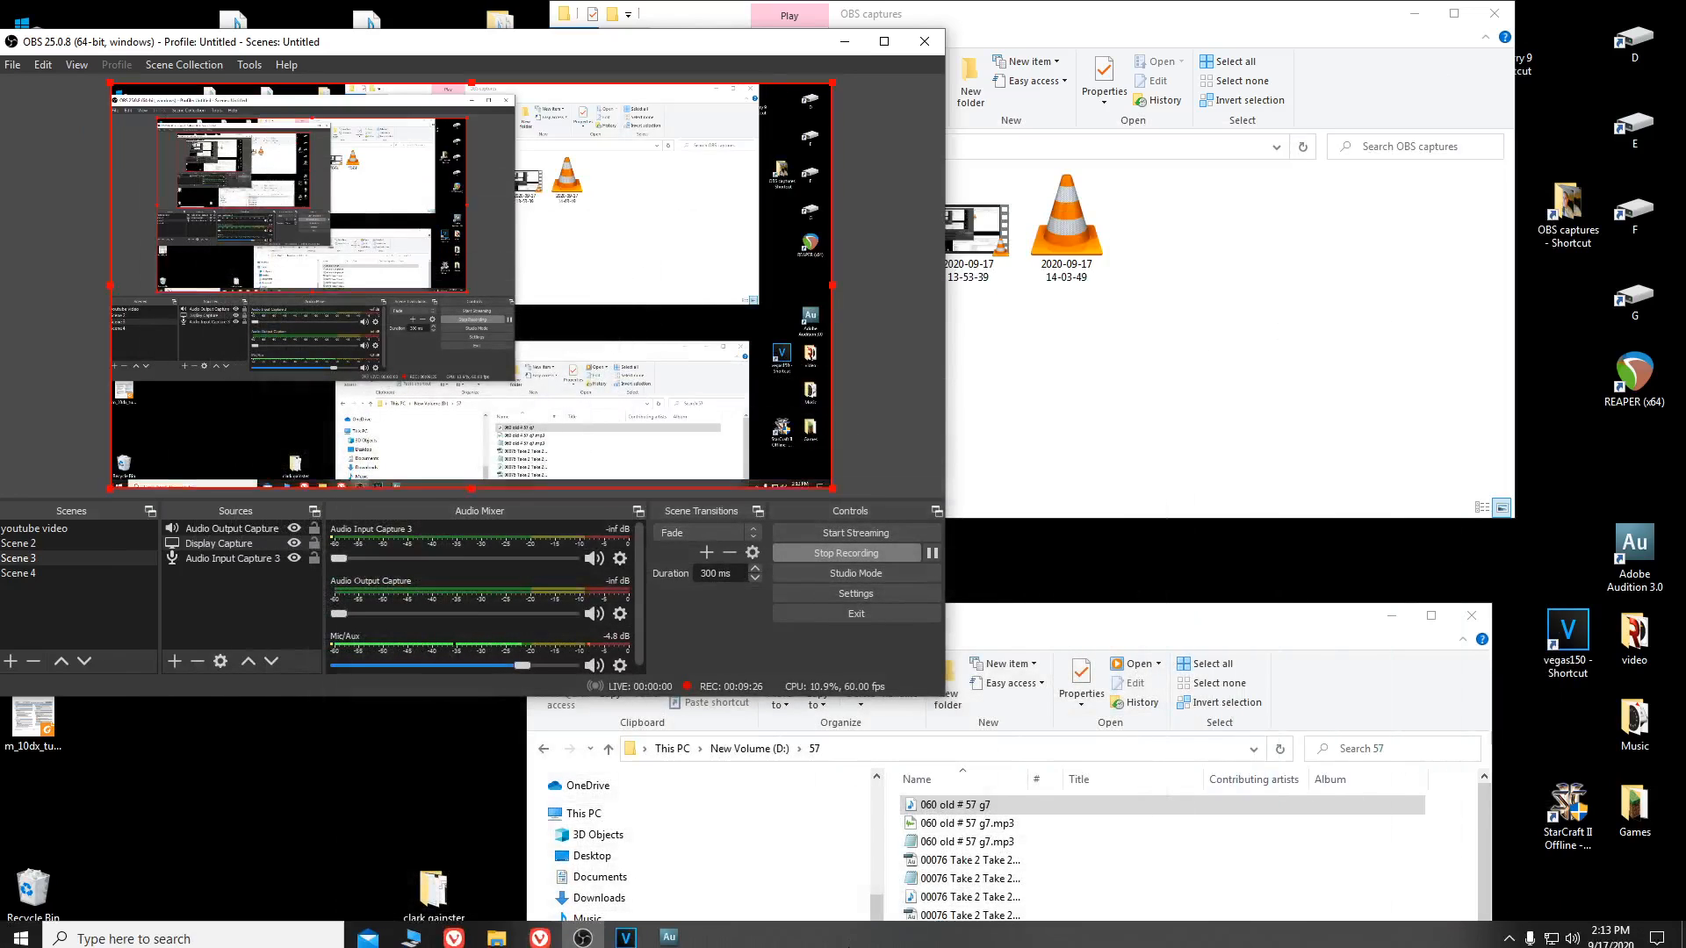
# Step: Bring up the VEGAS Pro project and Adobe Audition's waveform edit view to compare them, minimizing each window
pyautogui.click(625, 933)
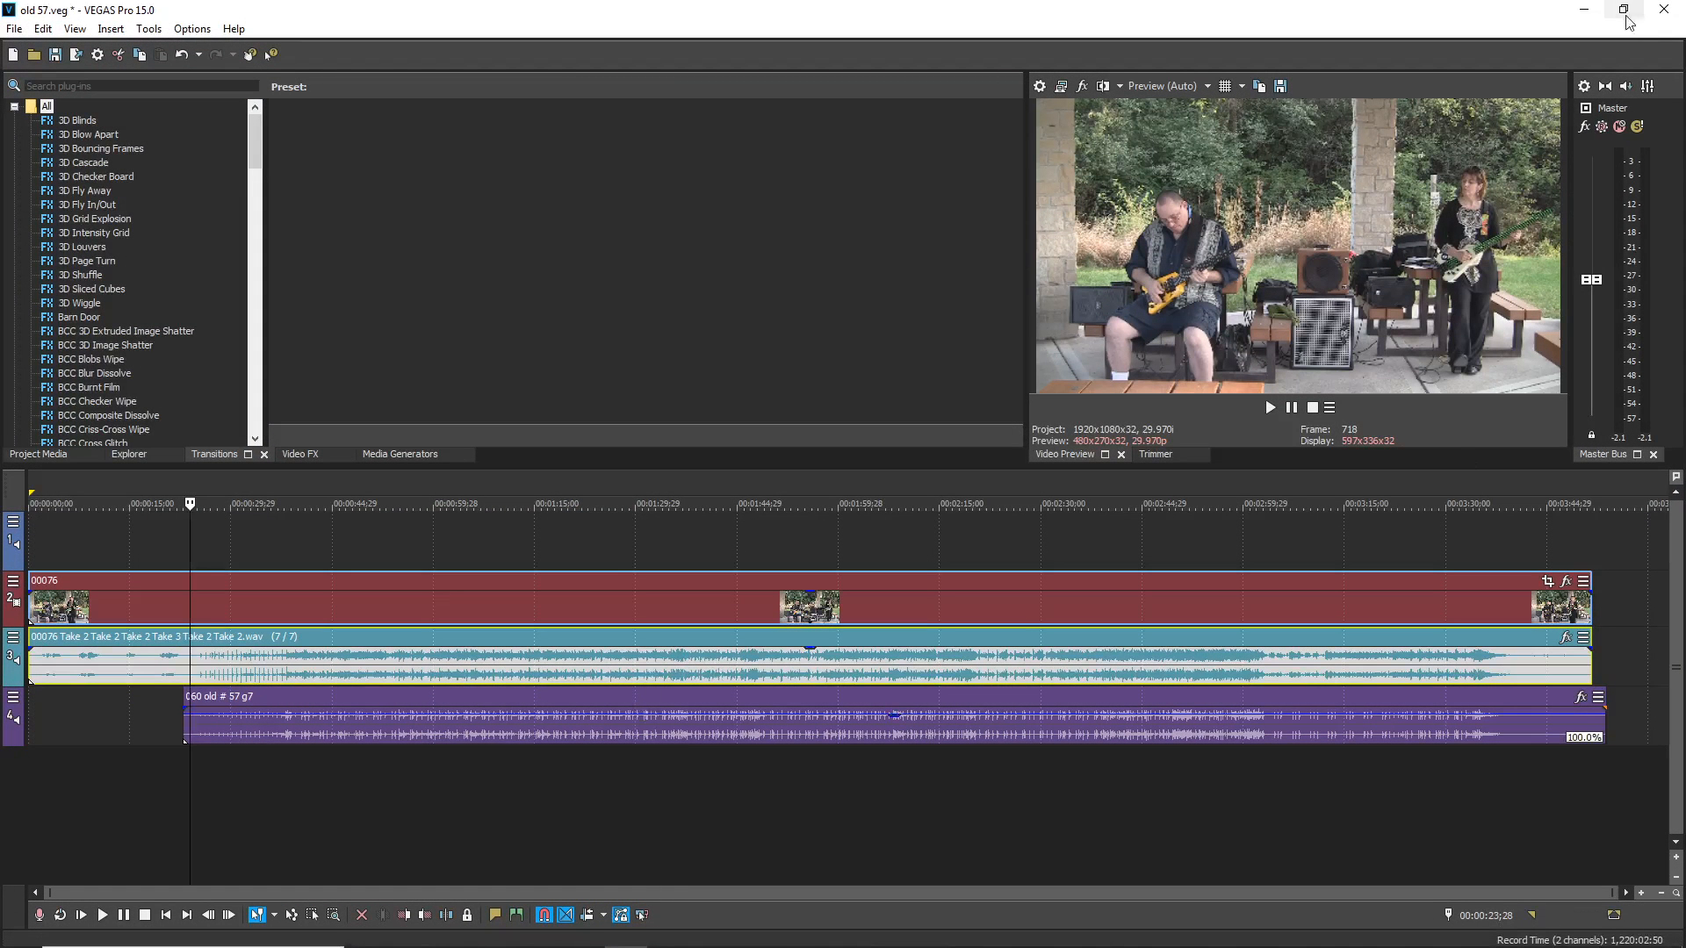
pyautogui.click(1584, 9)
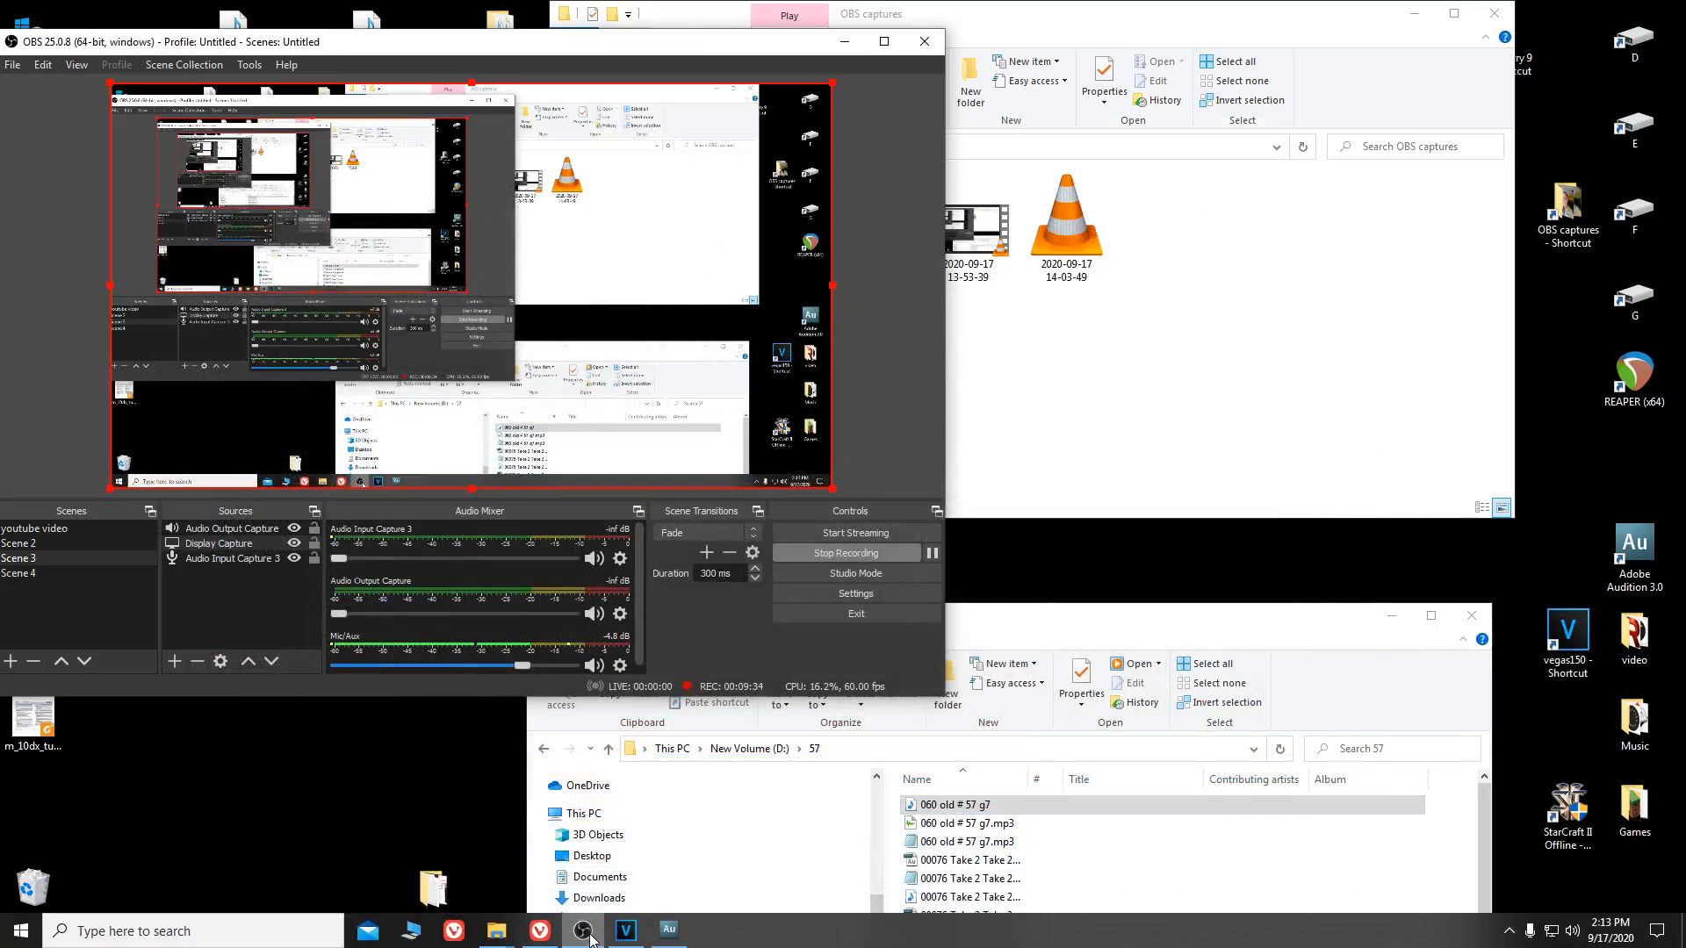
pyautogui.click(669, 932)
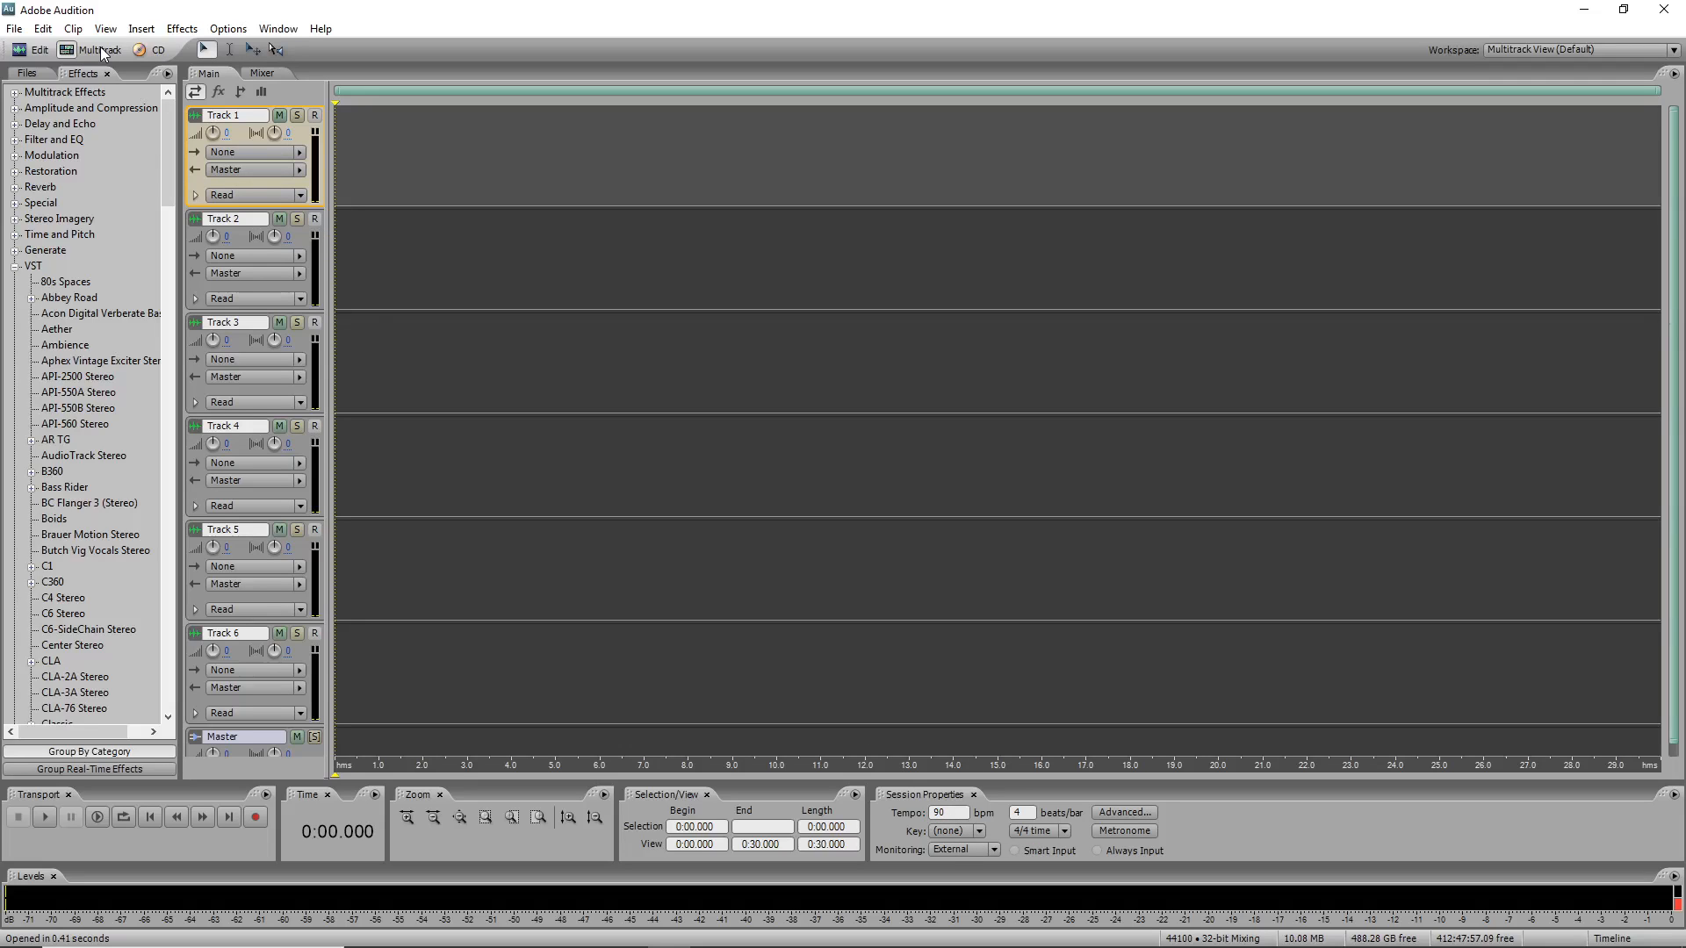
pyautogui.click(31, 51)
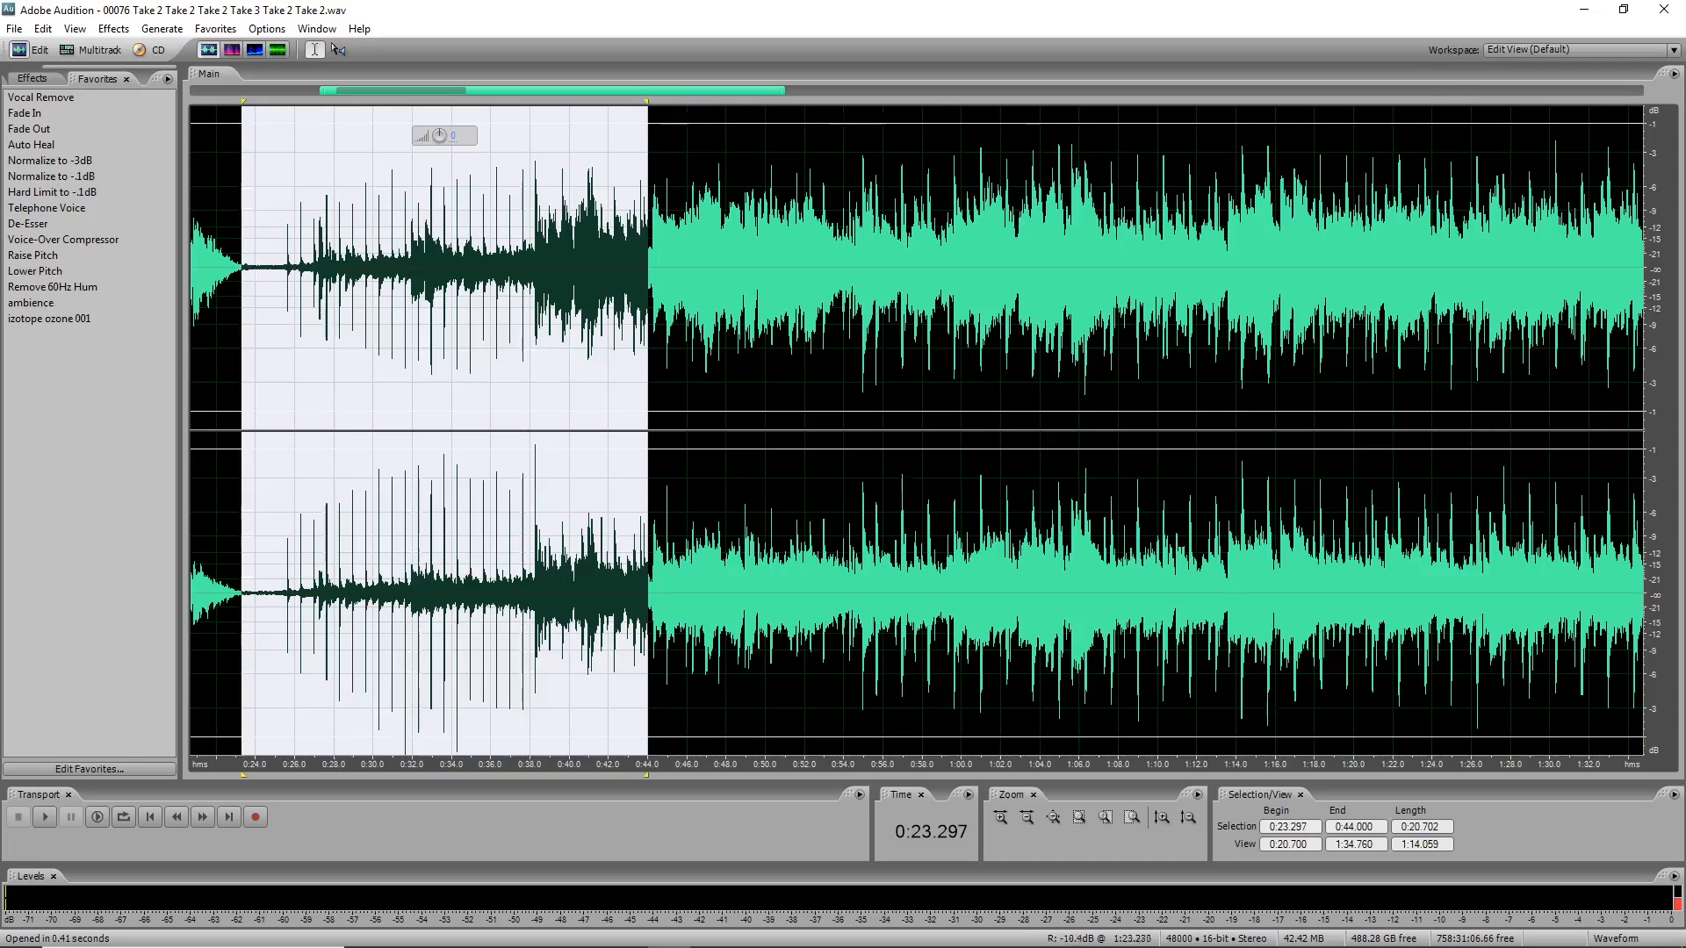
pyautogui.click(1584, 15)
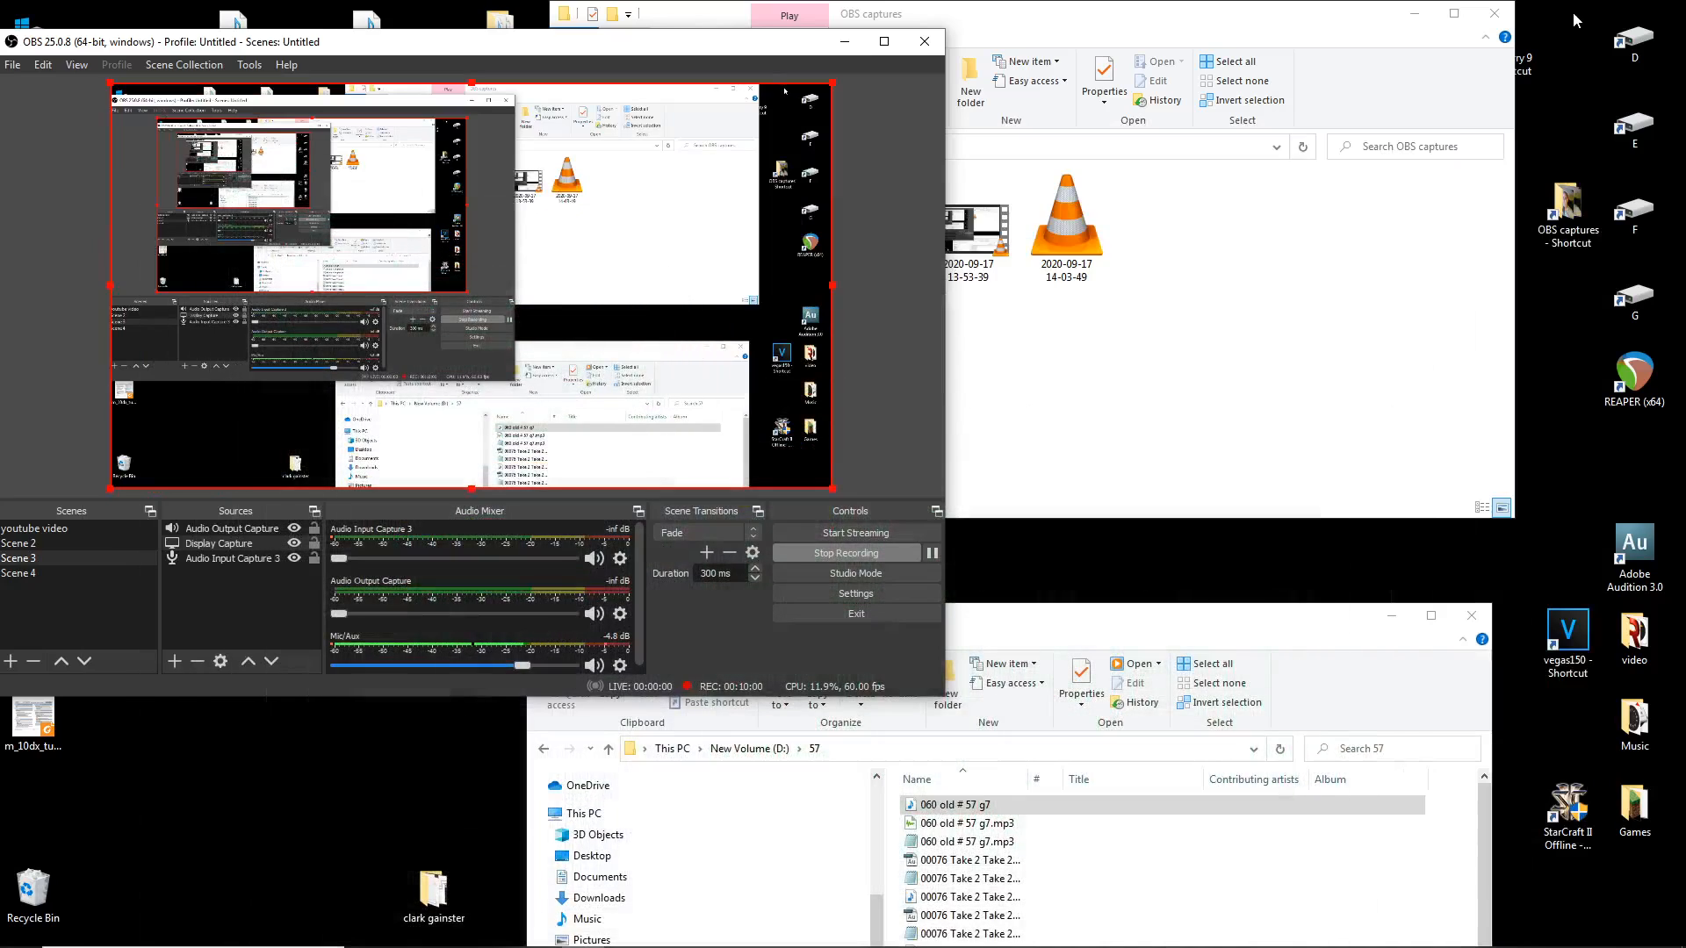
# Step: Launch REAPER with an empty project and minimize its window
pyautogui.doubleClick(1635, 377)
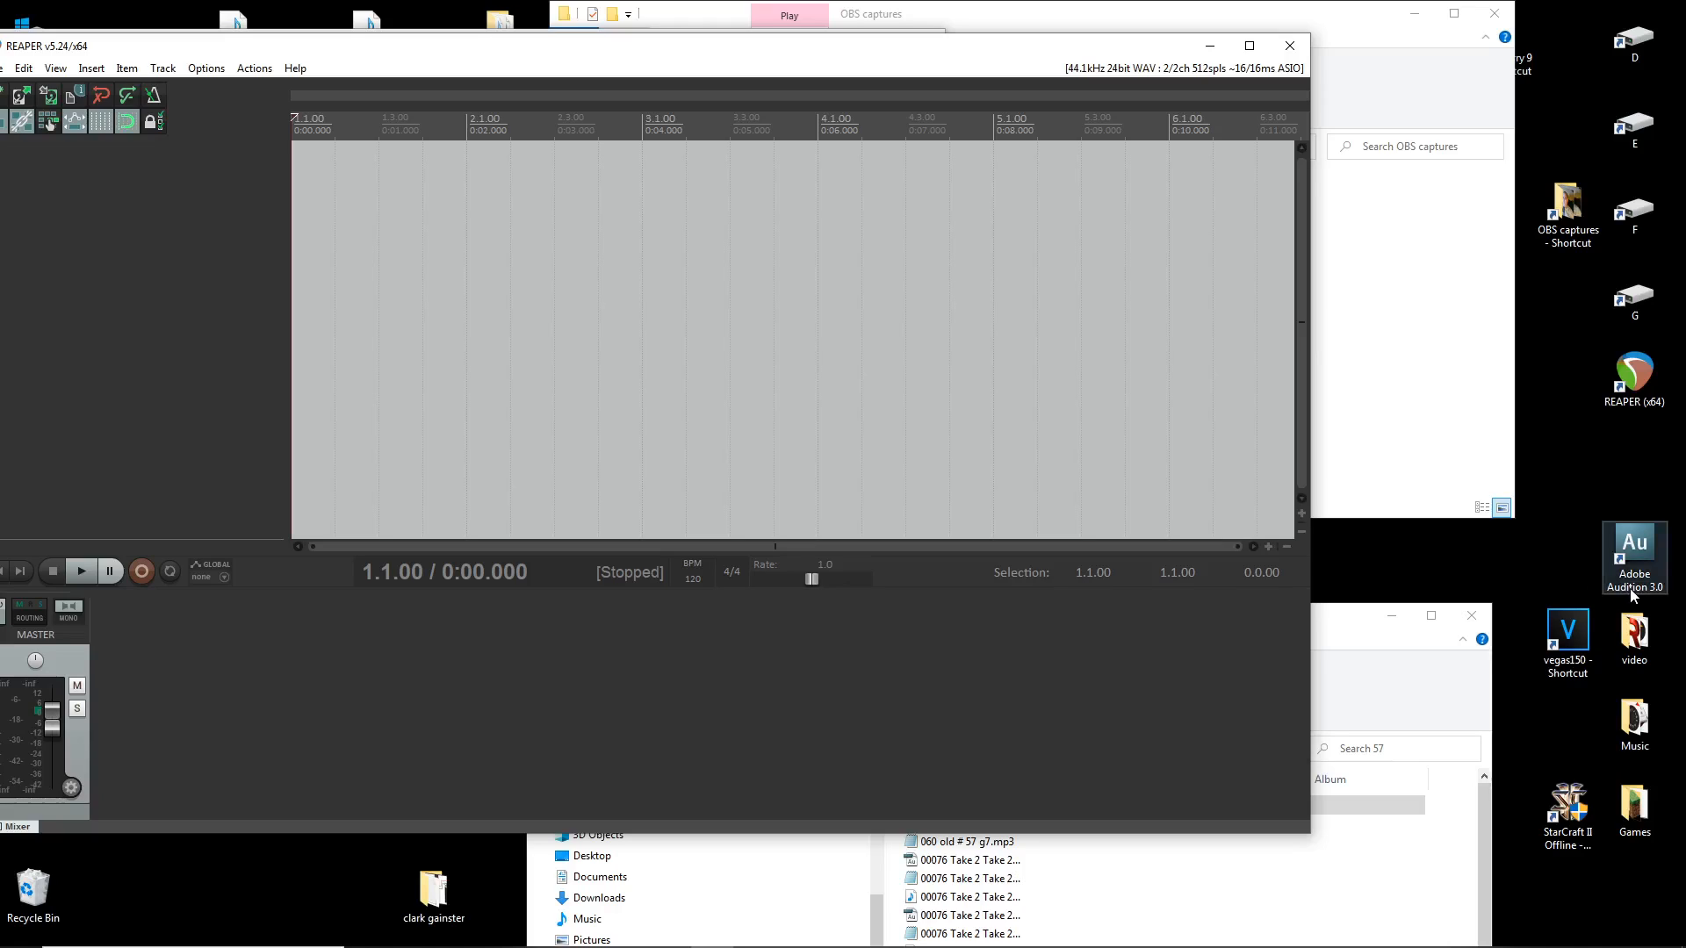
pyautogui.click(1215, 50)
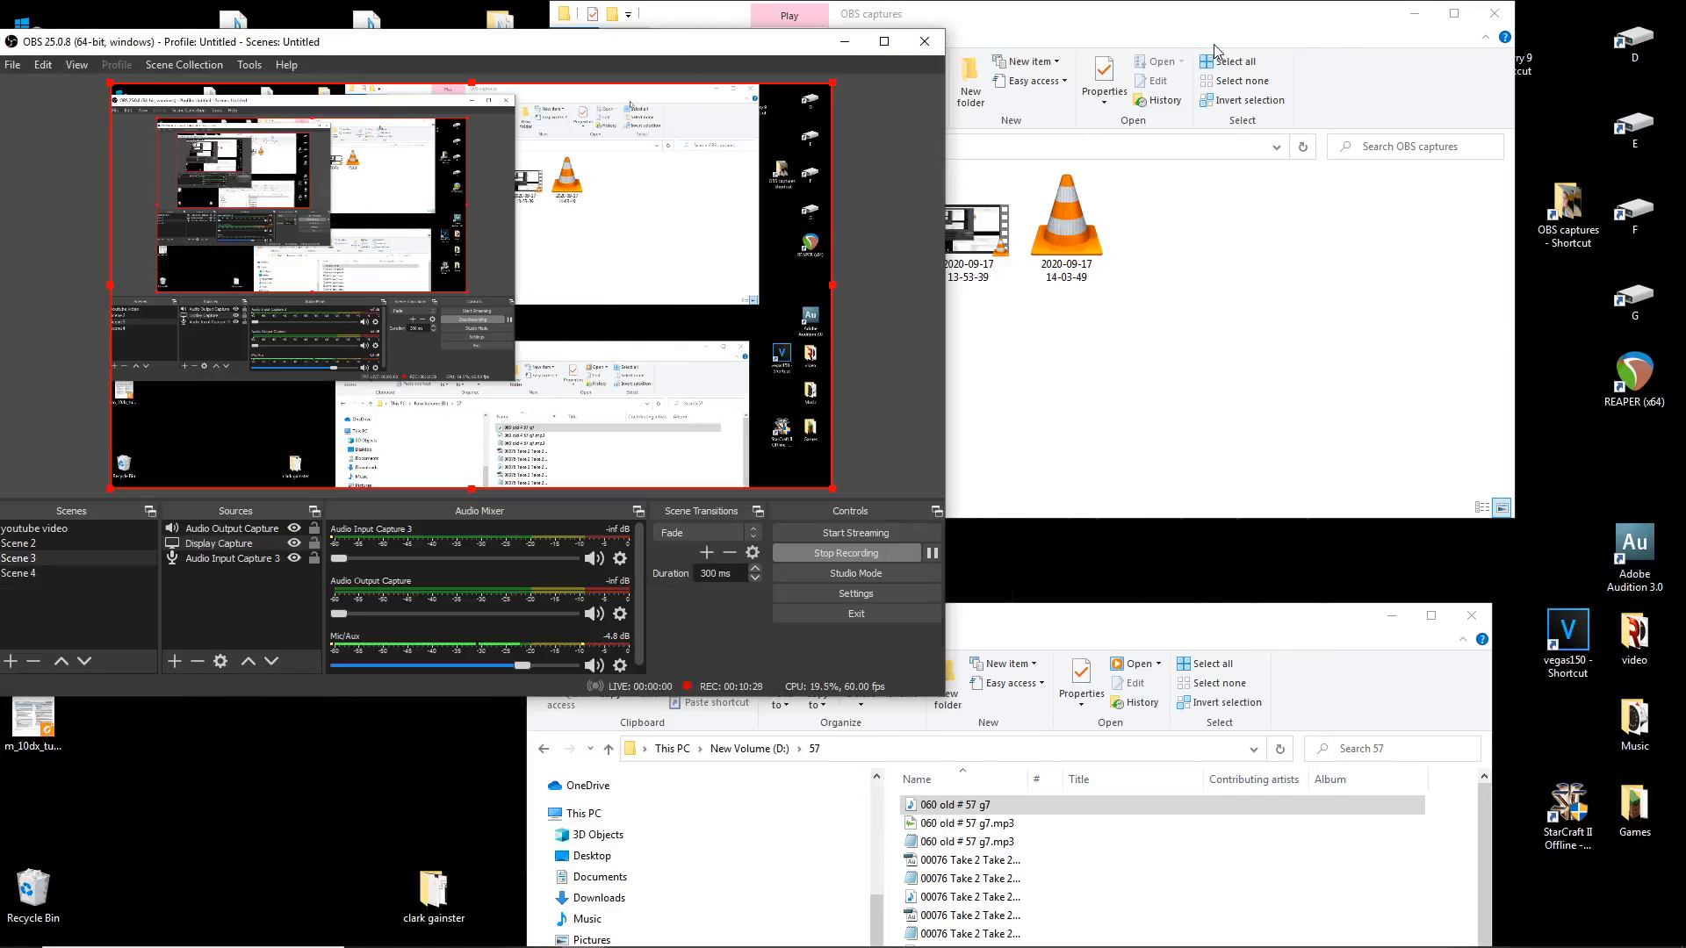